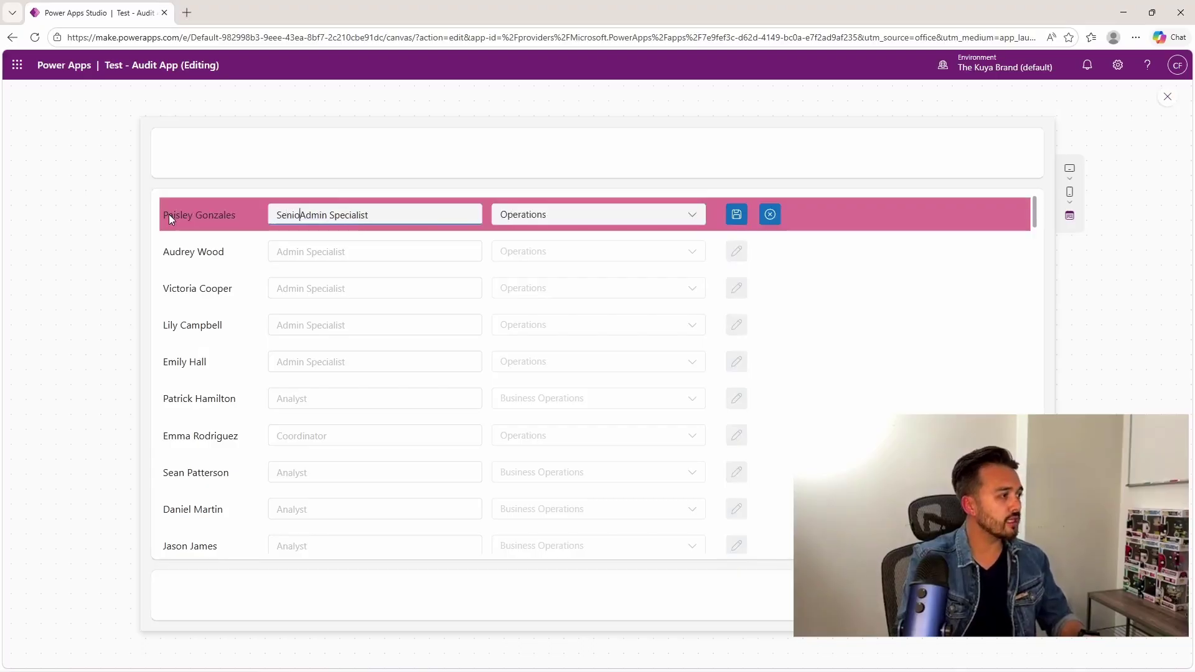
# Step: Set the department of the employee row in edit mode to Business Operations and submit the change
pyautogui.click(657, 219)
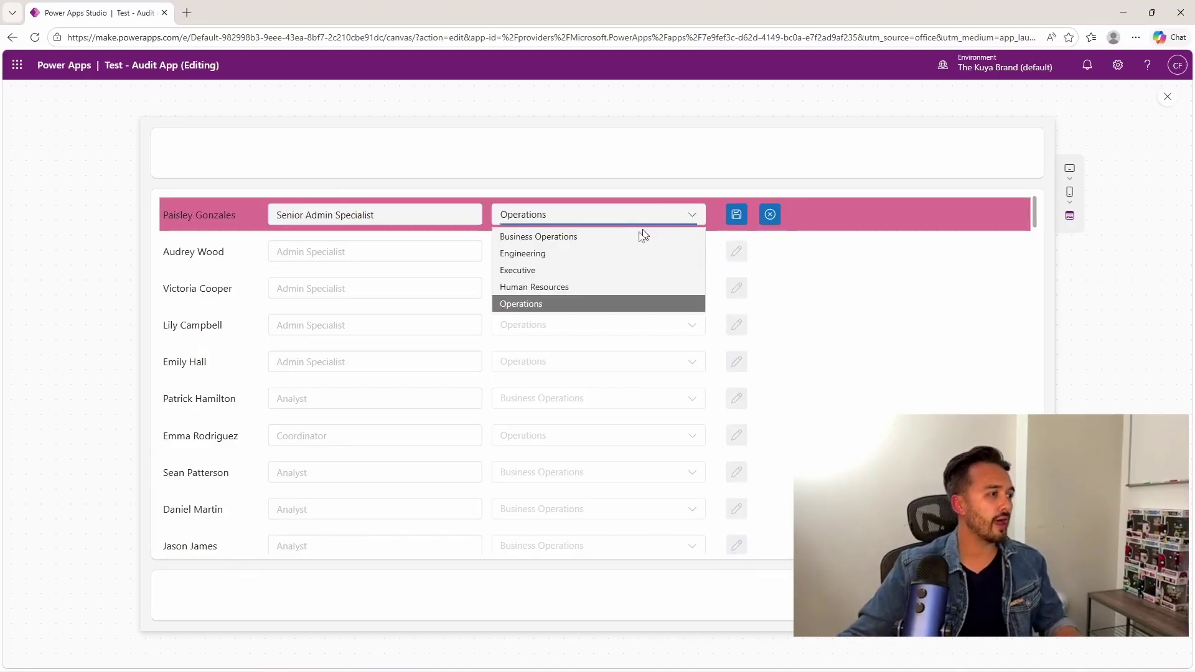
pyautogui.click(601, 236)
pyautogui.click(739, 216)
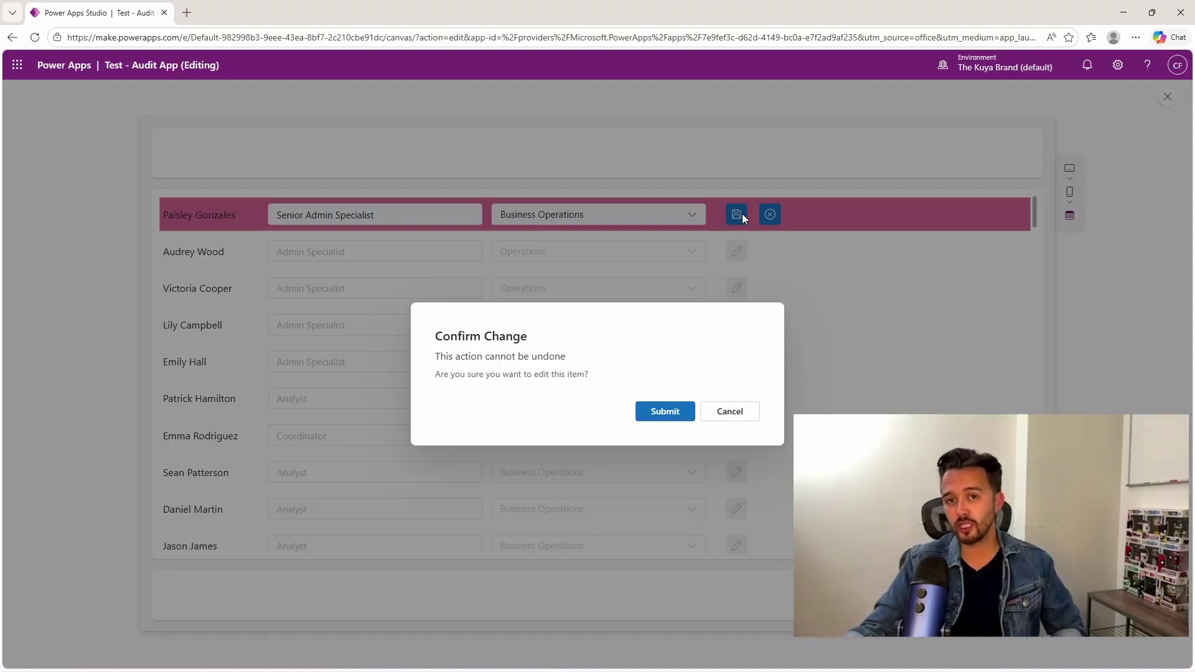
pyautogui.click(682, 413)
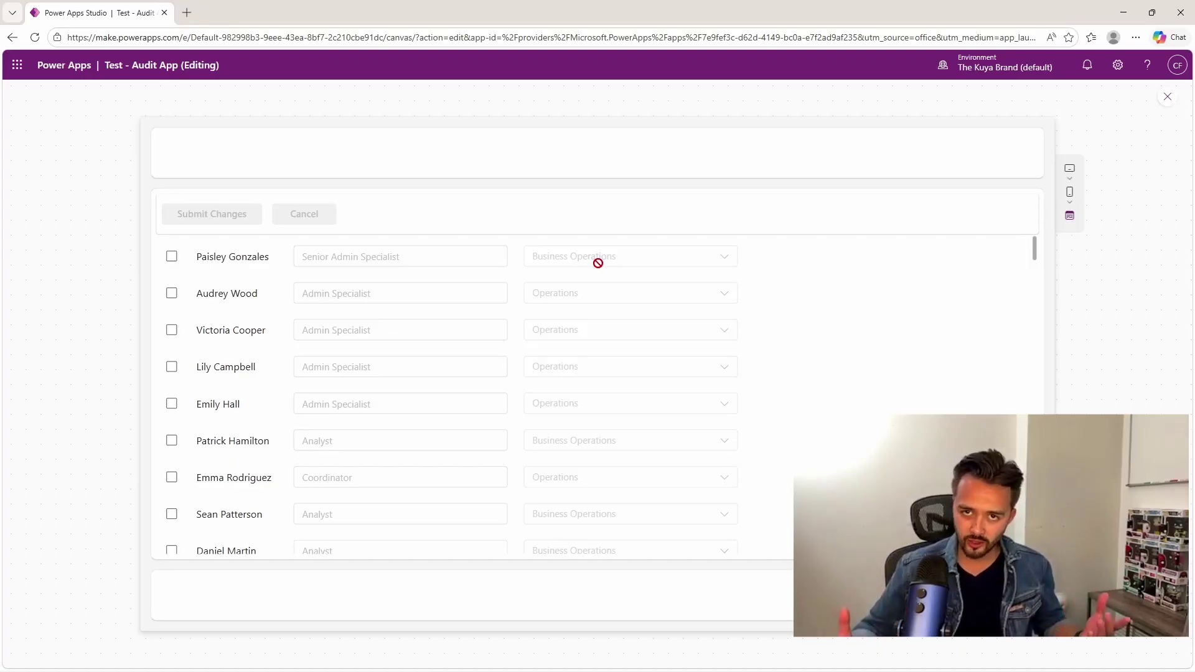
# Step: Select the first four employee rows in the bulk-edit gallery for editing
pyautogui.click(169, 258)
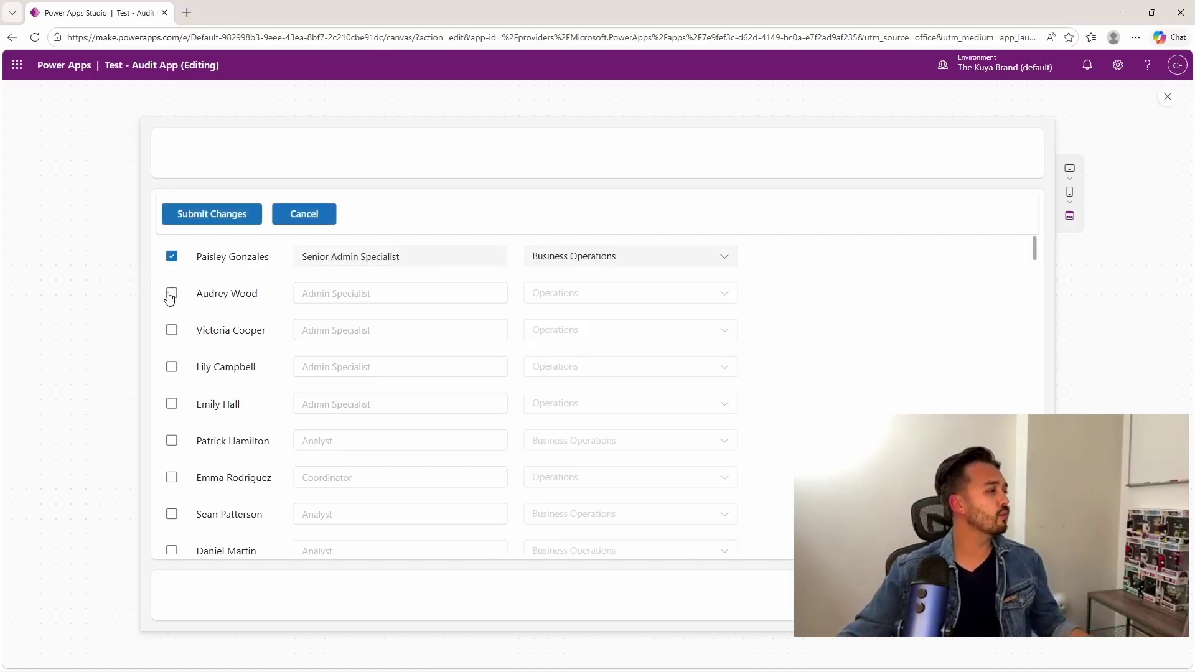
pyautogui.click(172, 294)
pyautogui.click(172, 330)
pyautogui.click(172, 366)
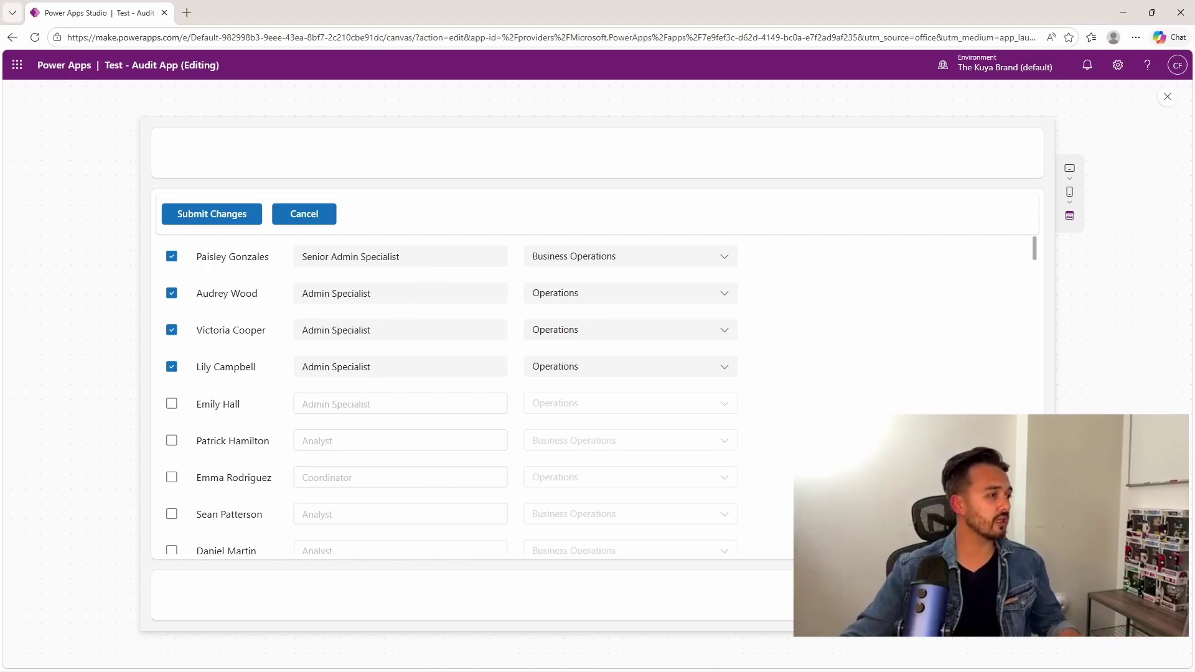
# Step: Set the first selected employee's department to Human Resources and submit the changes for all four selected rows
pyautogui.click(576, 264)
pyautogui.click(591, 327)
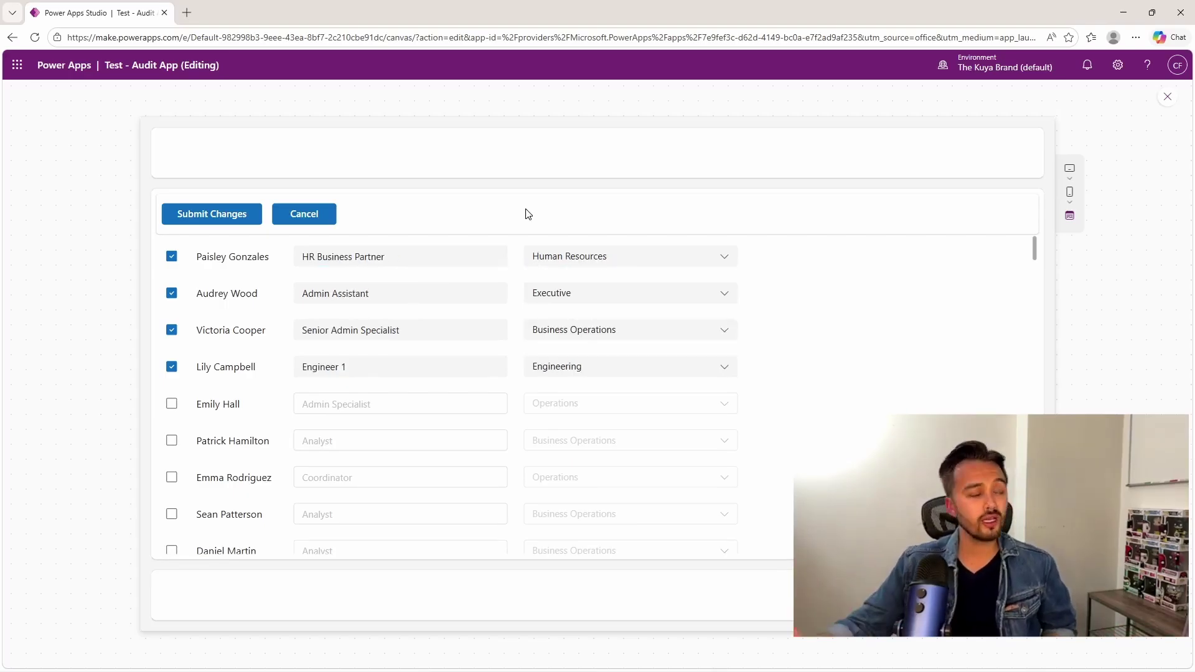
pyautogui.click(212, 218)
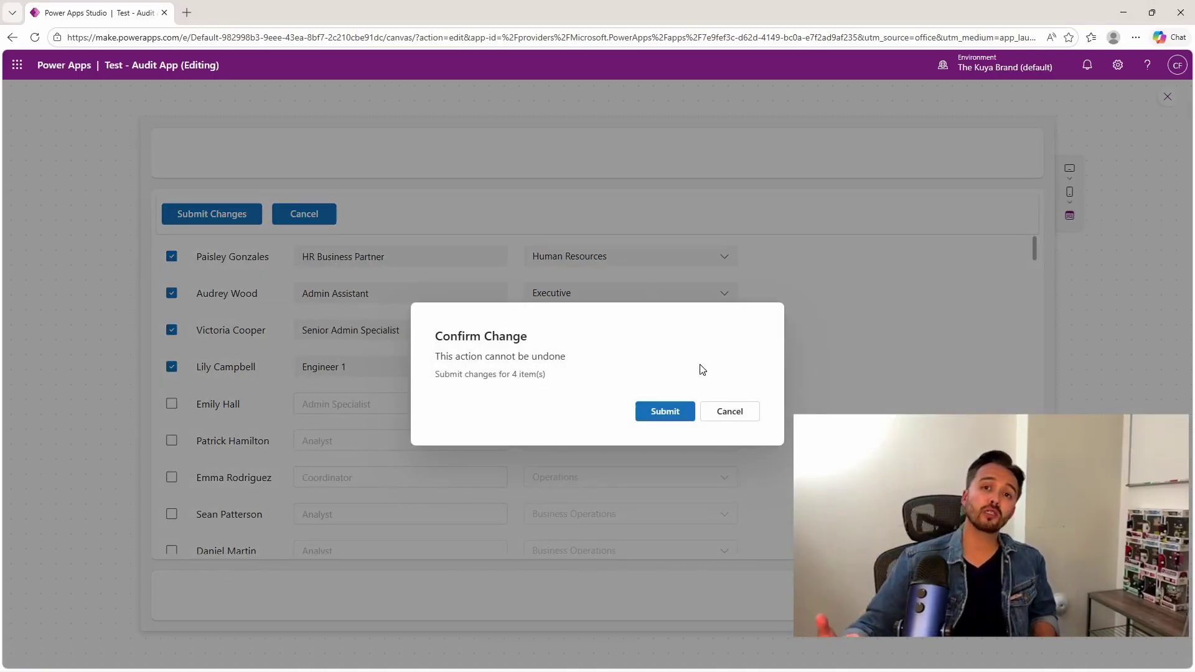
pyautogui.click(657, 411)
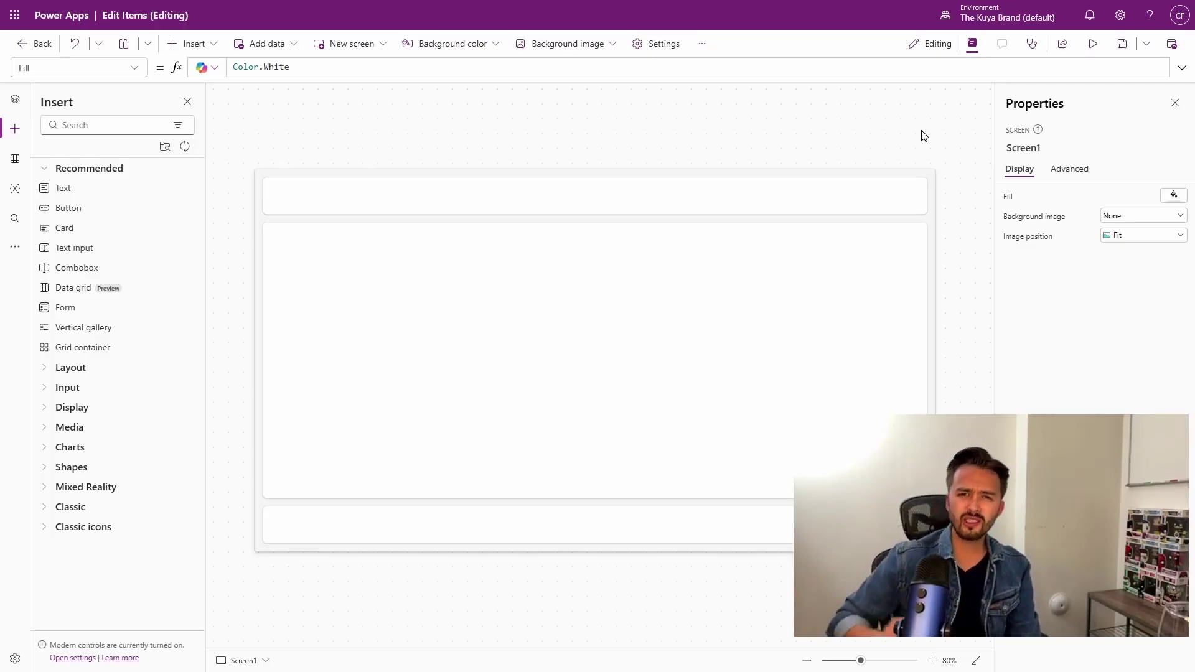
# Step: Review the Updates and Support pages in the Edit Items app's settings
pyautogui.click(656, 48)
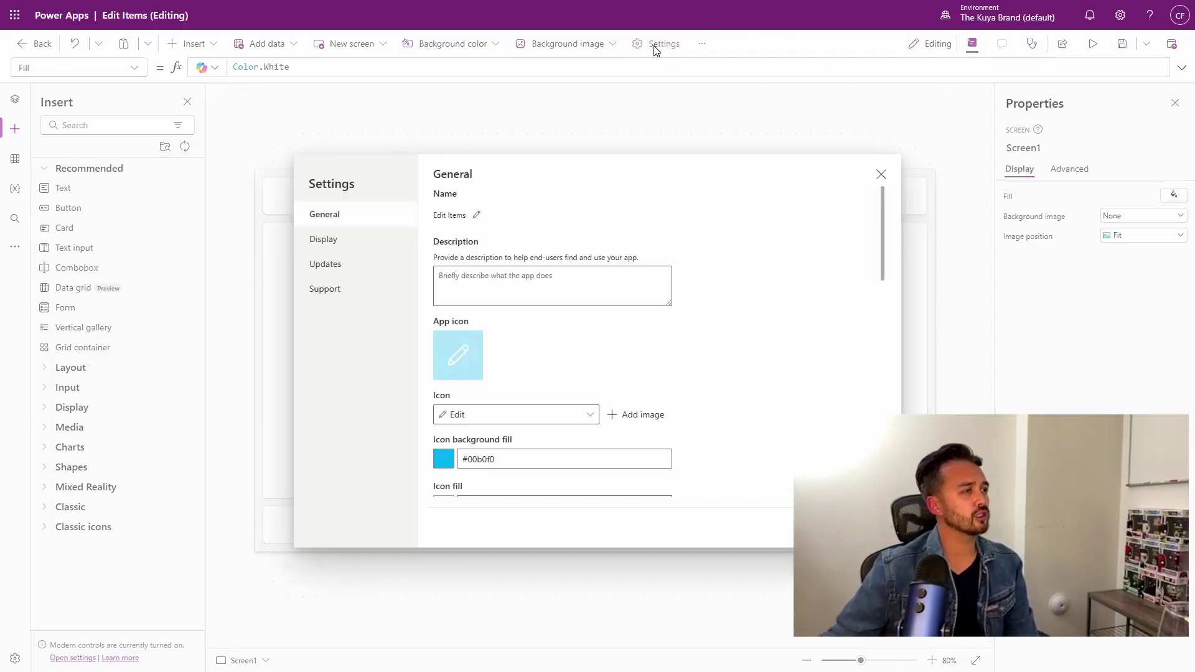
pyautogui.click(371, 269)
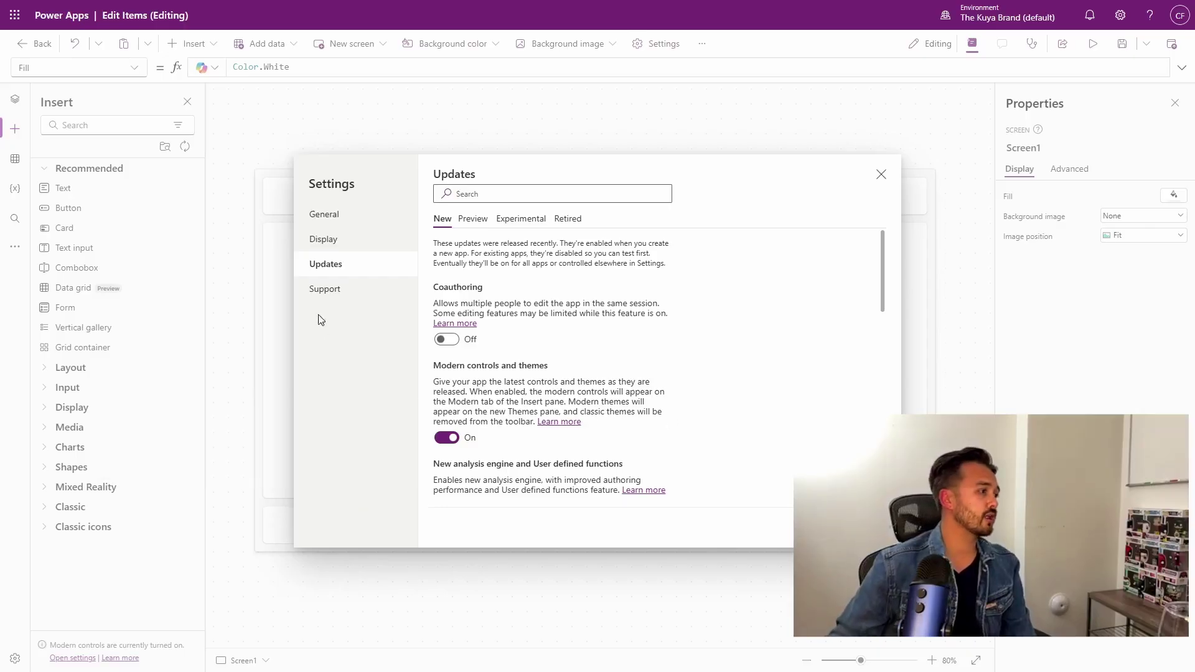
pyautogui.click(335, 291)
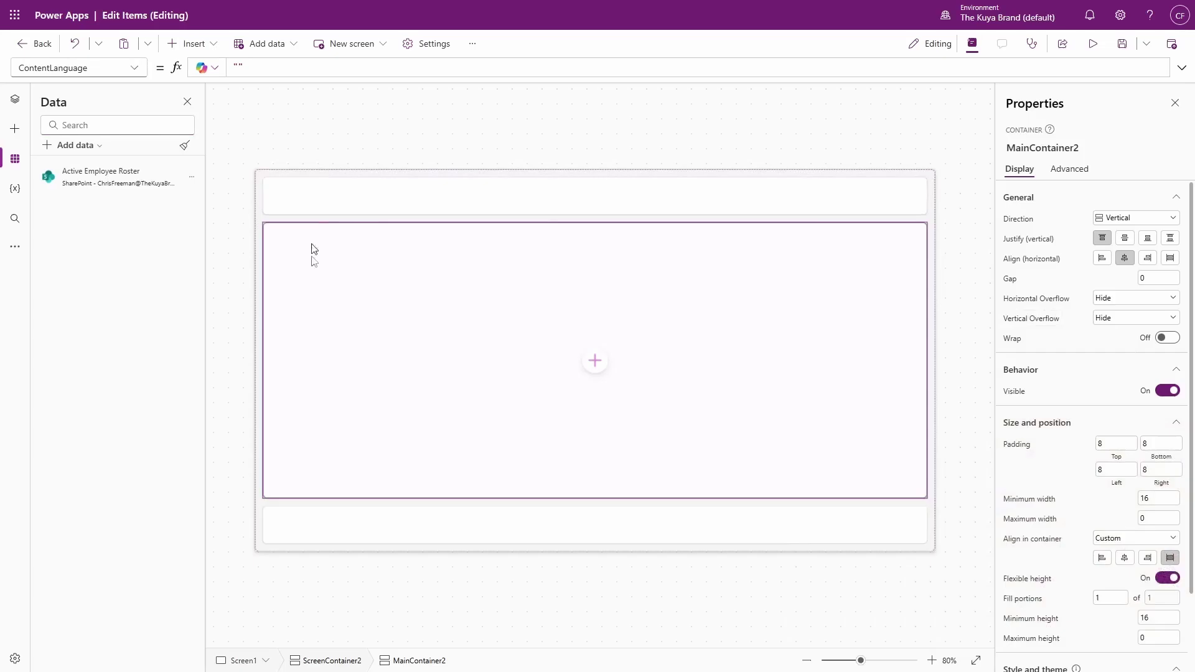
# Step: Insert a blank vertical gallery into the main container and connect it to the Active Employee Roster list
pyautogui.click(597, 362)
pyautogui.write('gall')
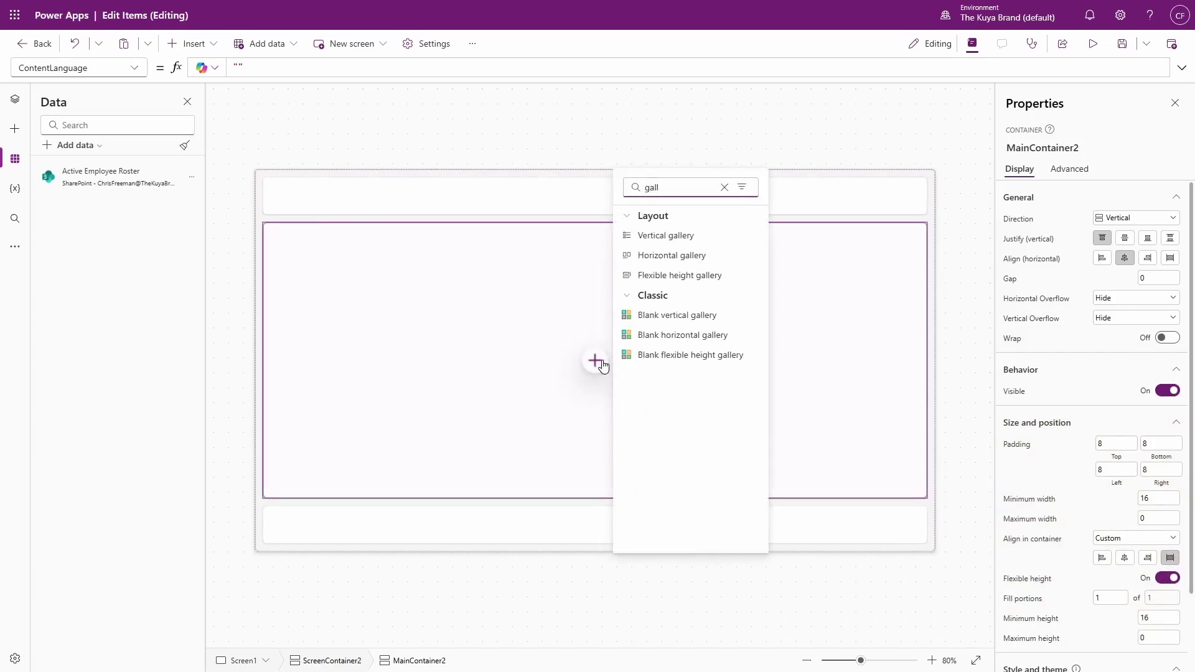
pyautogui.click(700, 315)
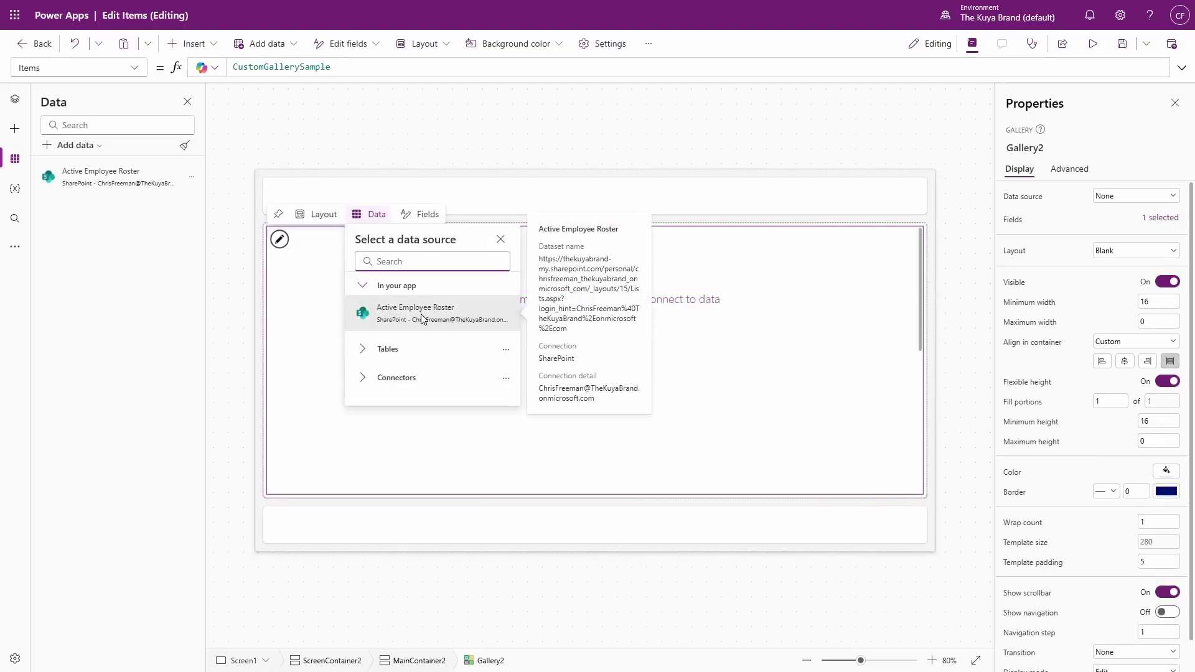
pyautogui.click(422, 317)
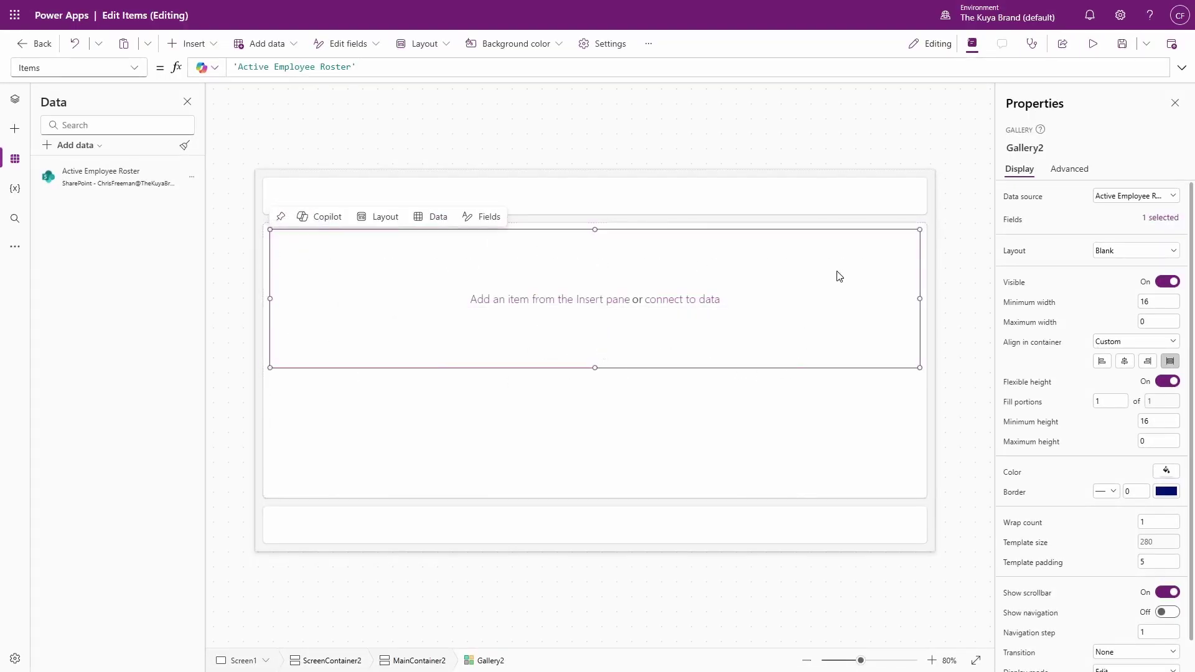
# Step: Set the gallery's TemplateSize property to 50
pyautogui.click(136, 68)
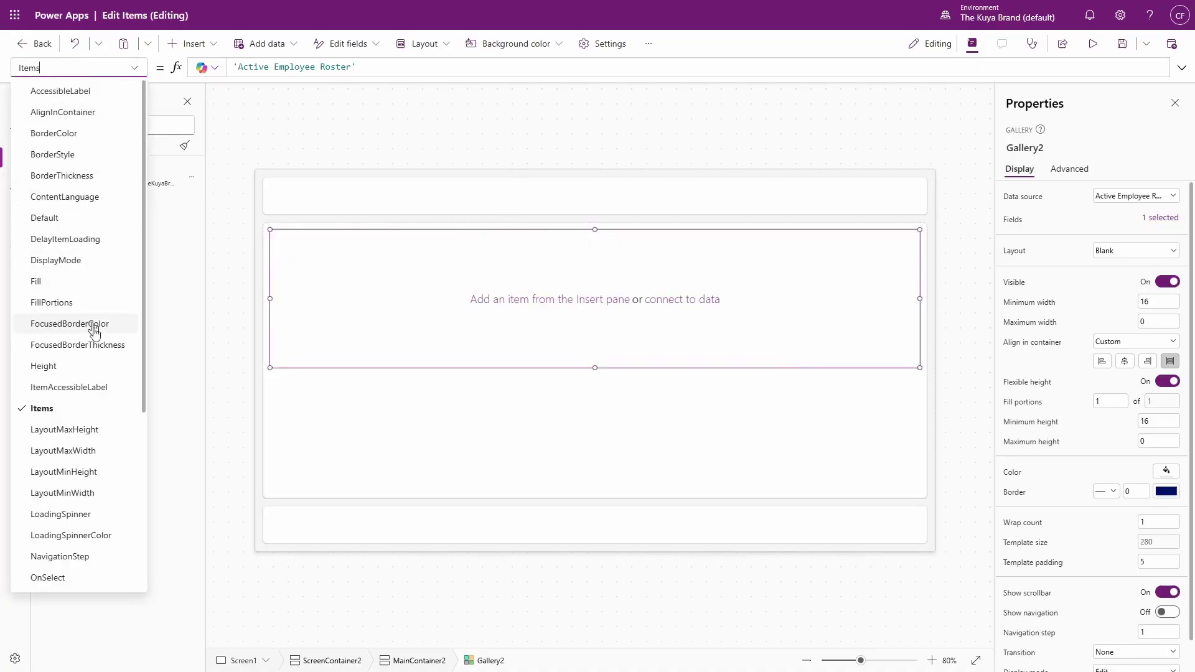
pyautogui.scroll(-4, 89, 349)
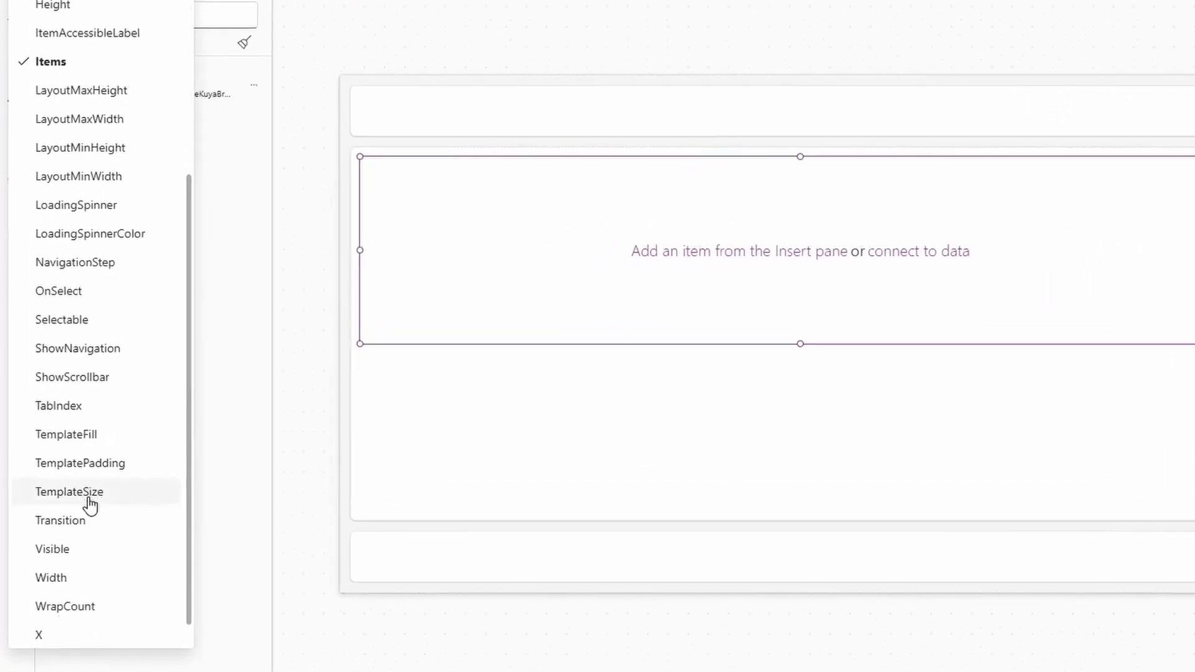
pyautogui.click(85, 477)
pyautogui.moveTo(1091, 0); pyautogui.dragTo(276, 0)
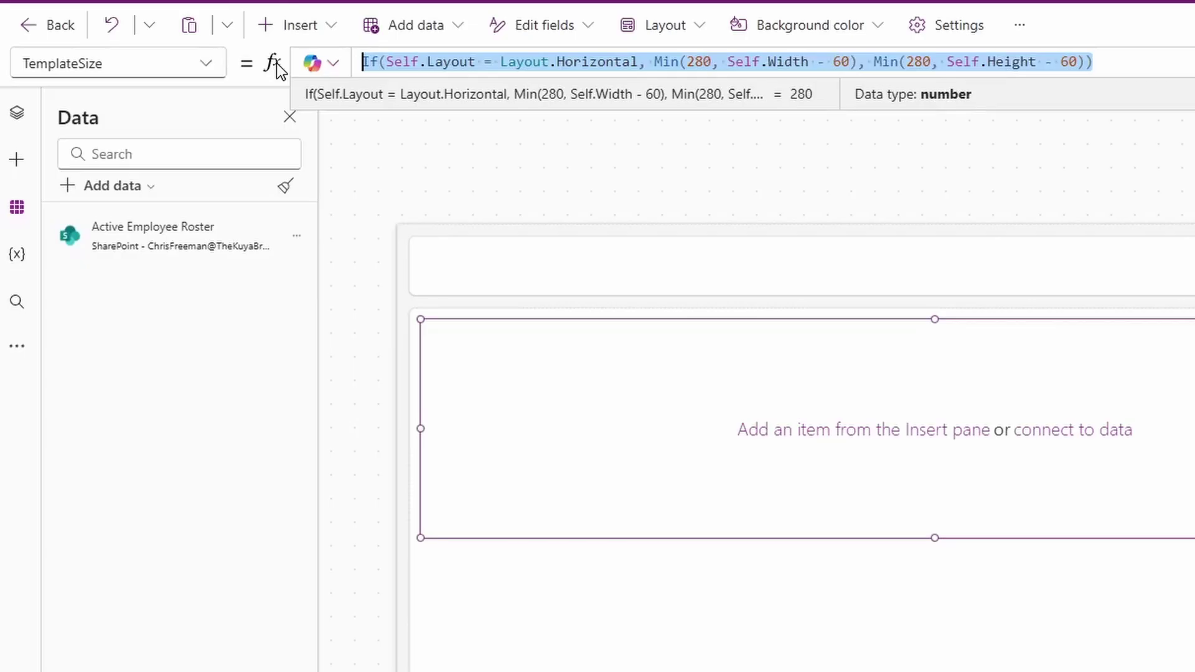
pyautogui.write('50')
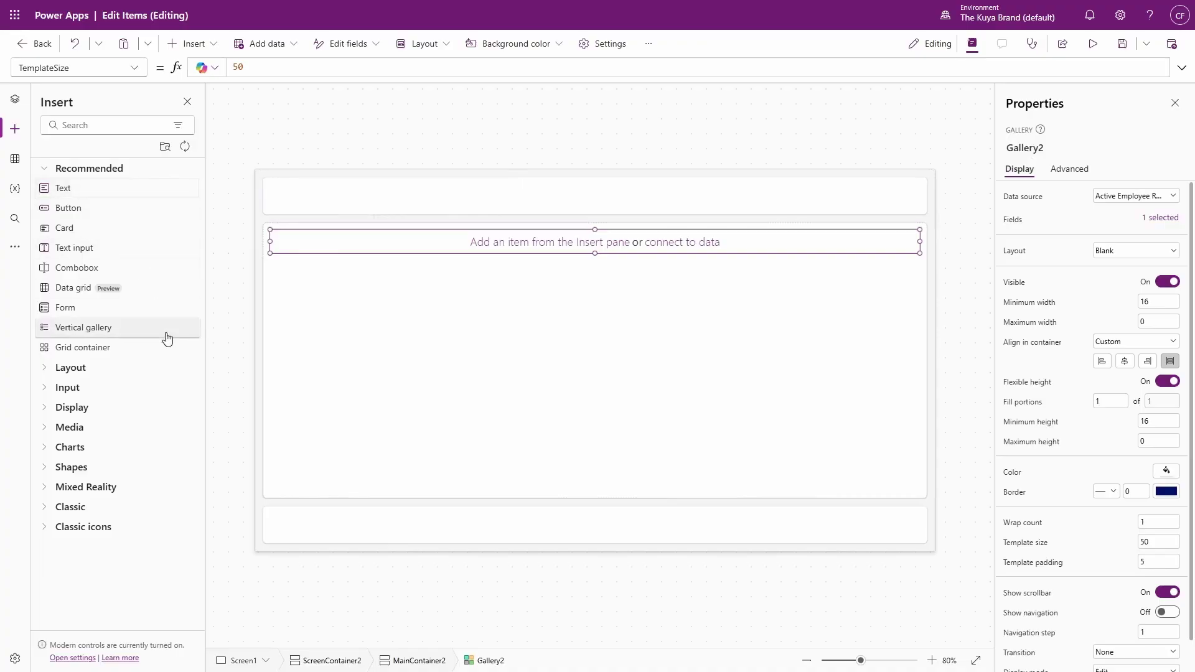
# Step: Place a text label showing ThisItem.'Full Name' in the gallery row and add a text input beside it
pyautogui.moveTo(310, 248); pyautogui.dragTo(348, 243)
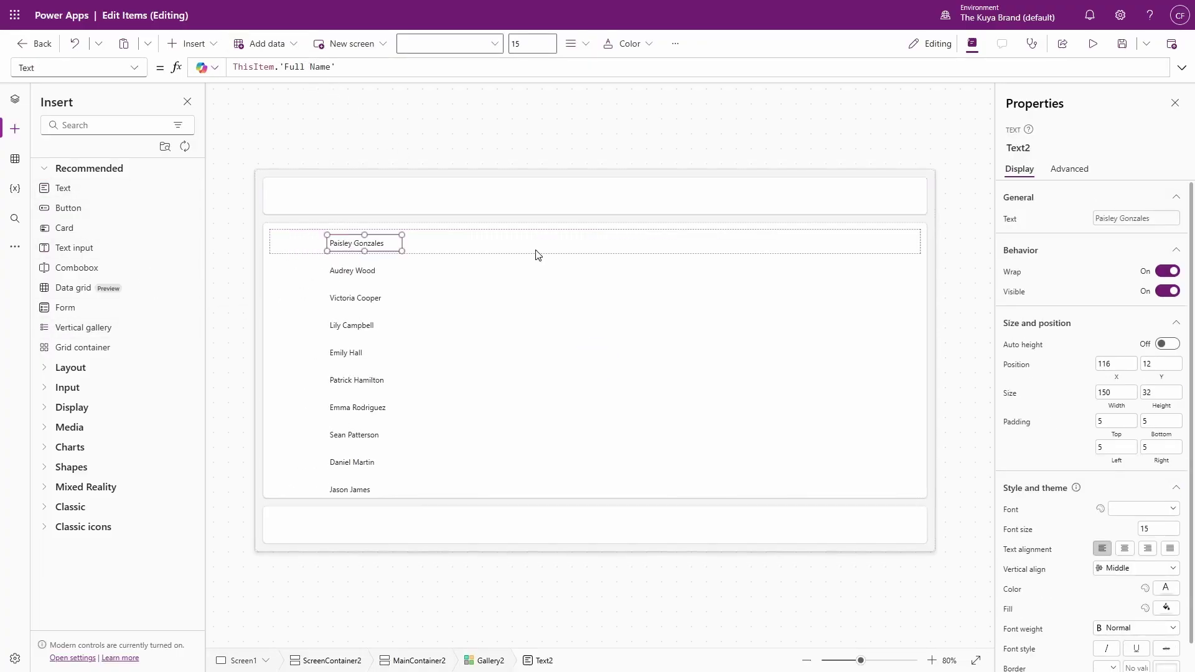
pyautogui.click(100, 248)
pyautogui.moveTo(324, 244); pyautogui.dragTo(483, 243)
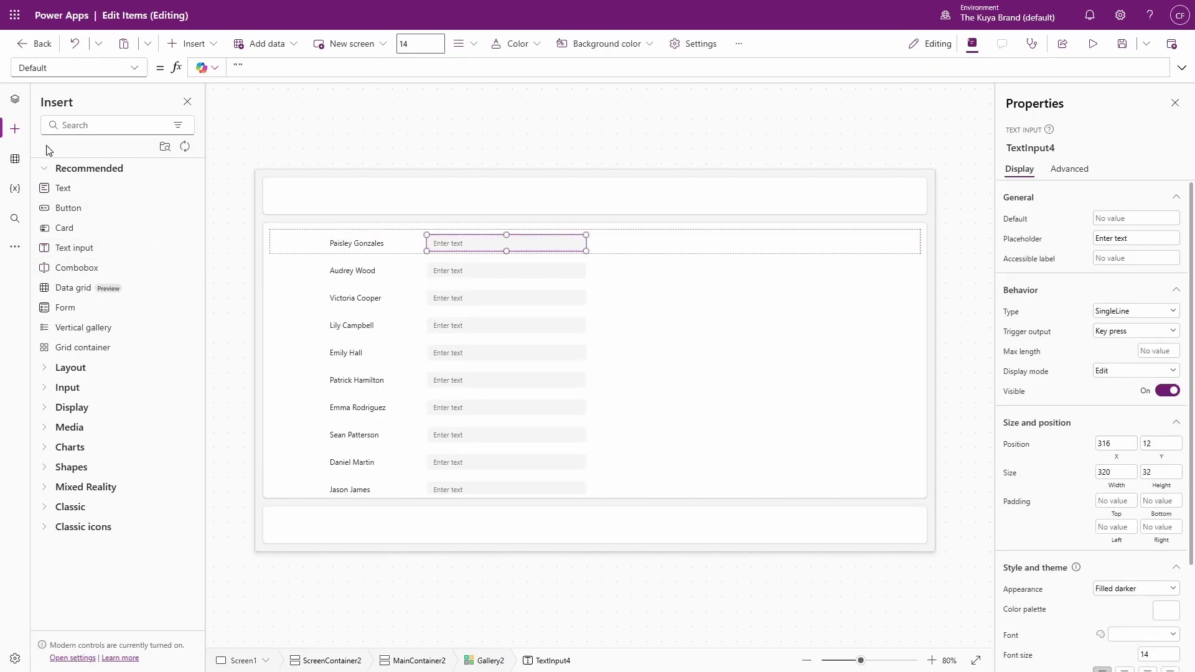
# Step: Add a modern Dropdown control to the gallery row, beside the text input
pyautogui.click(62, 125)
pyautogui.write('drop')
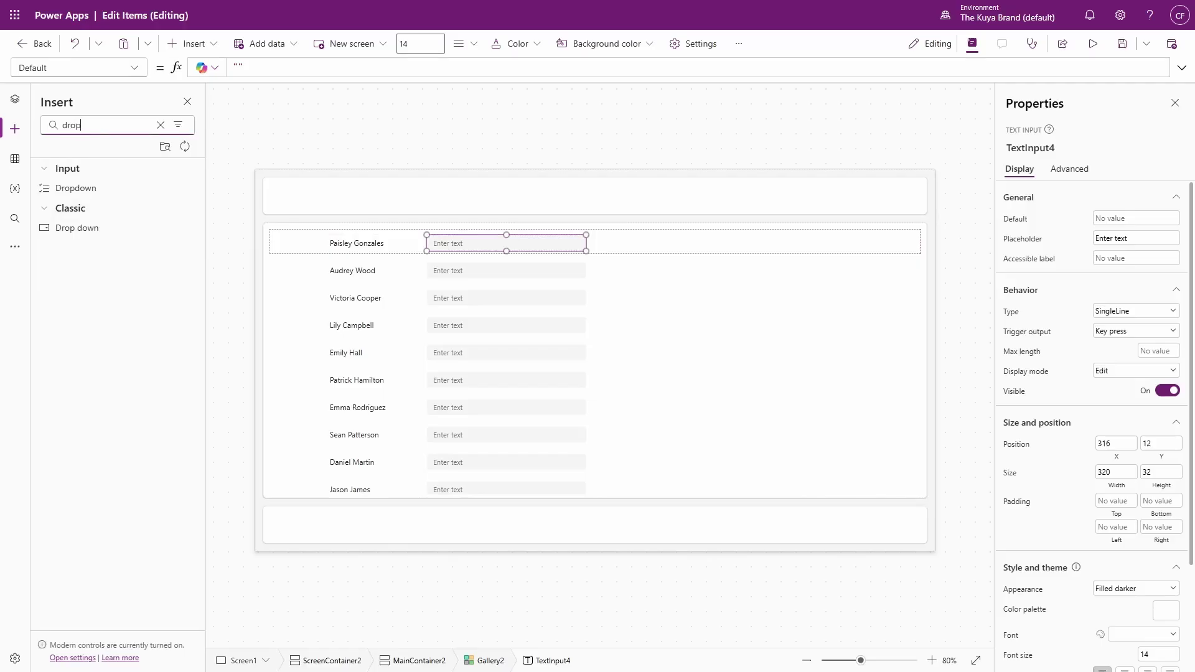
pyautogui.moveTo(98, 199); pyautogui.dragTo(533, 243)
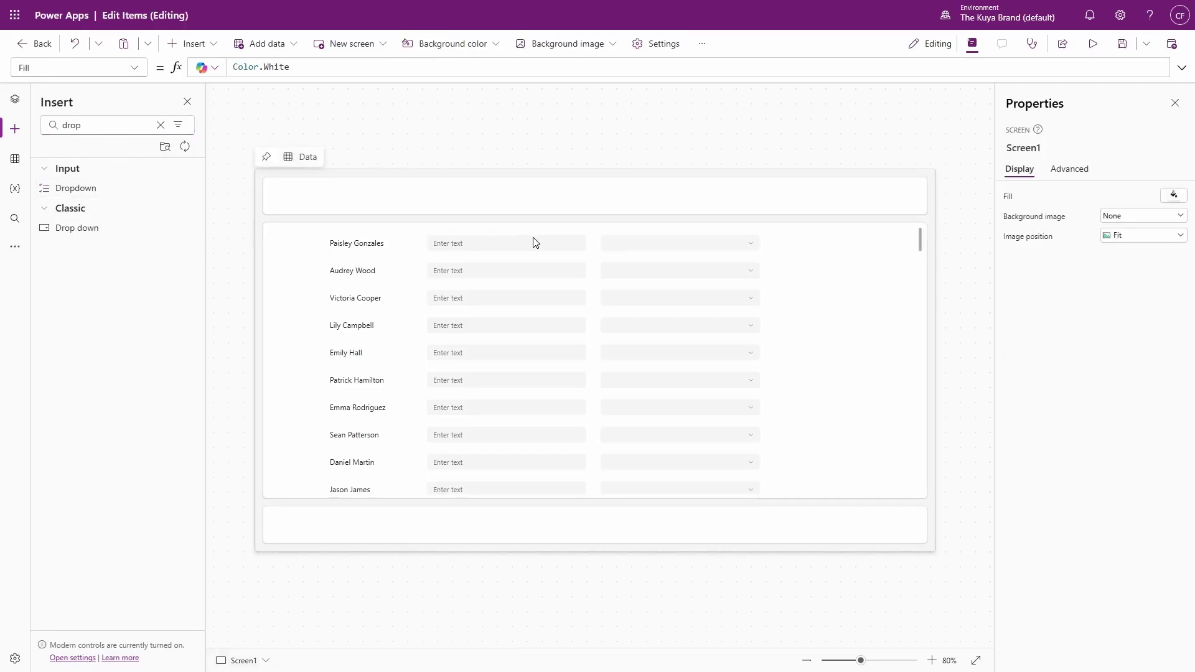
# Step: Set the text input's Default property to the current item's Position field
pyautogui.click(298, 67)
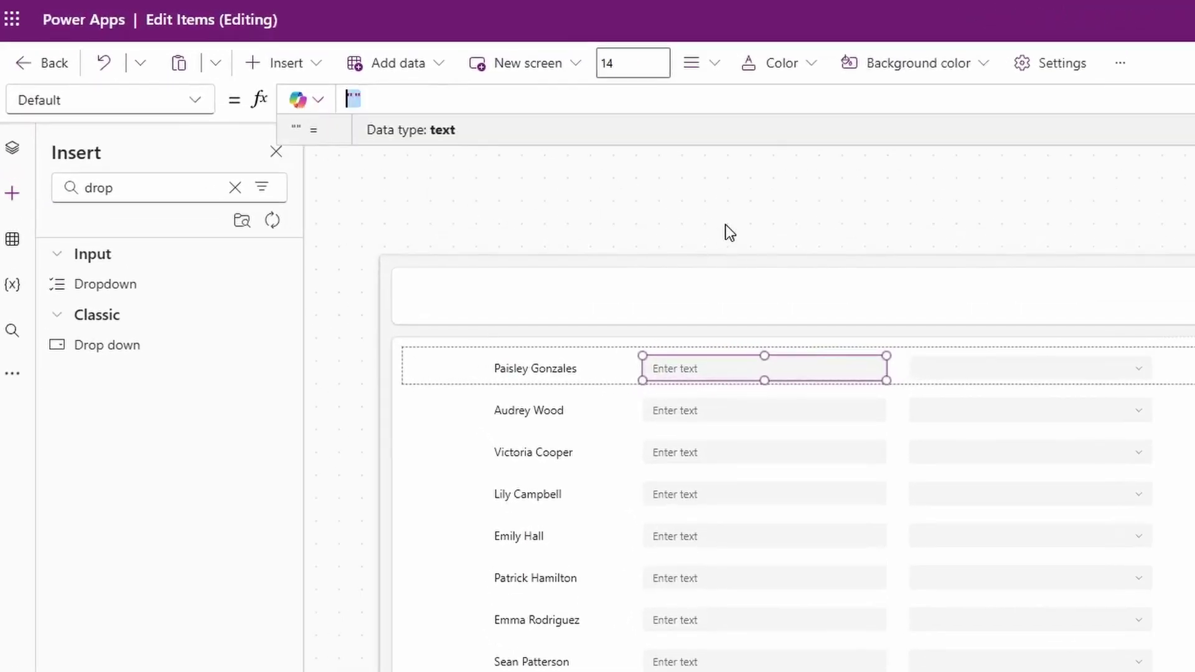
pyautogui.write('this')
pyautogui.press('Tab')
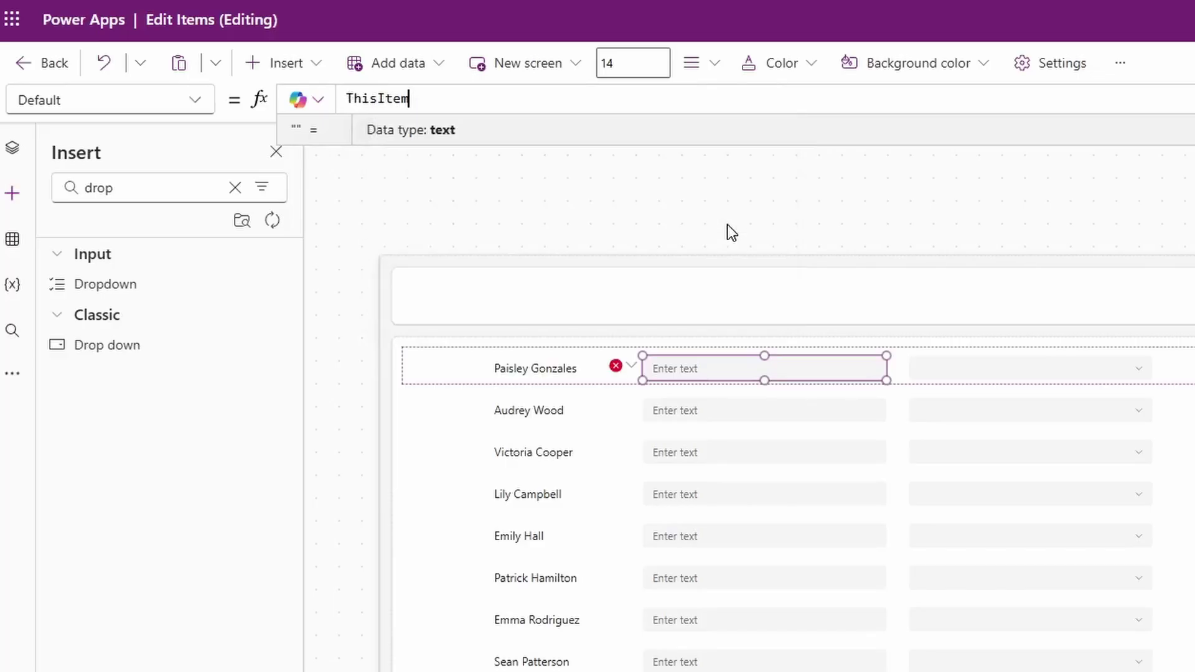
pyautogui.write('.po')
pyautogui.press('Tab')
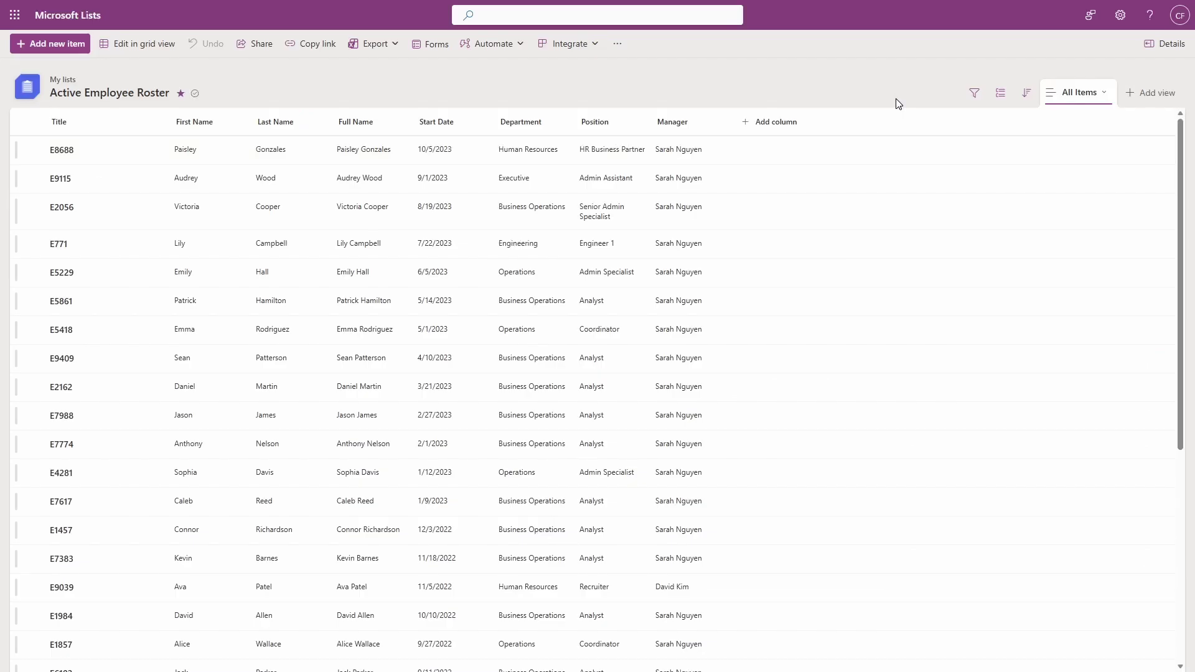
# Step: Check the Department column in the source list and set the dropdown's Items to ["Business Operations", "Engineering", "Executive","Human Resources","Operations"]
pyautogui.click(526, 129)
pyautogui.click(541, 190)
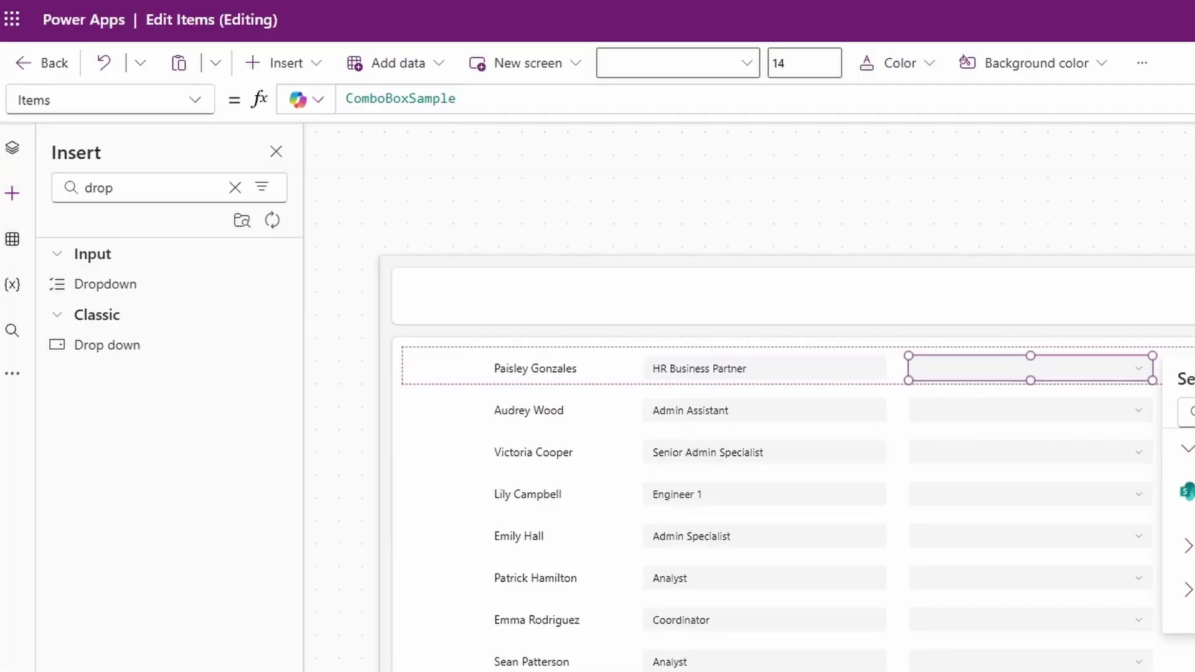
pyautogui.moveTo(464, 99); pyautogui.dragTo(346, 99)
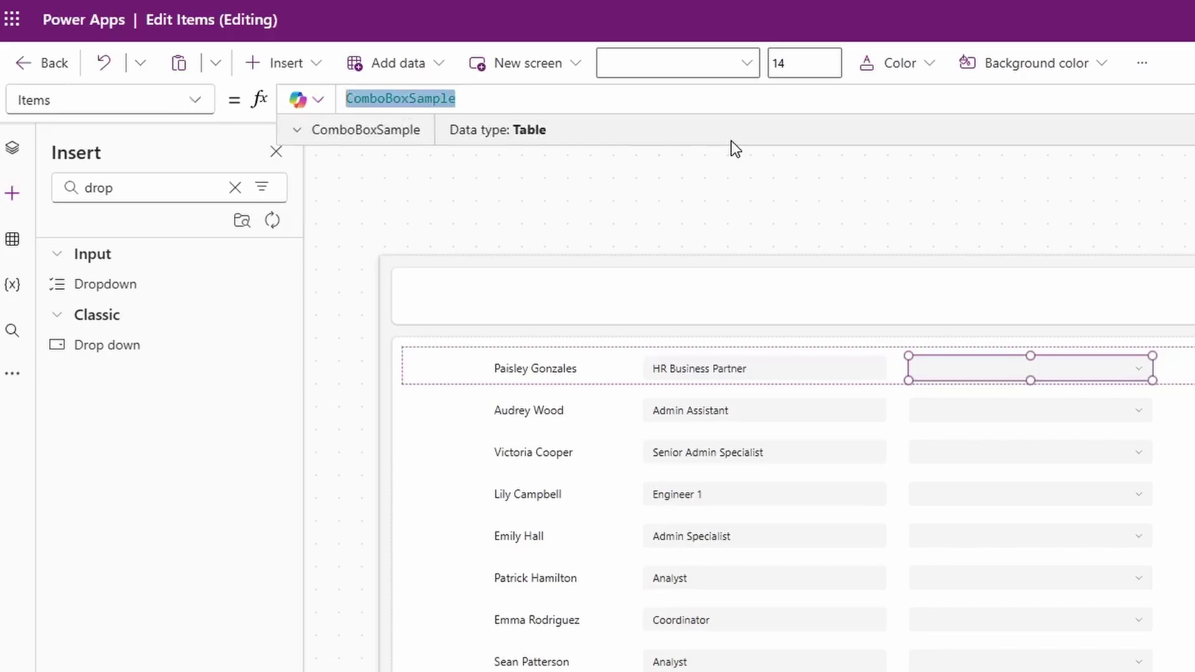
pyautogui.write('["Business Operations", "Engineering", "Executive","Human Resources","Operations"]')
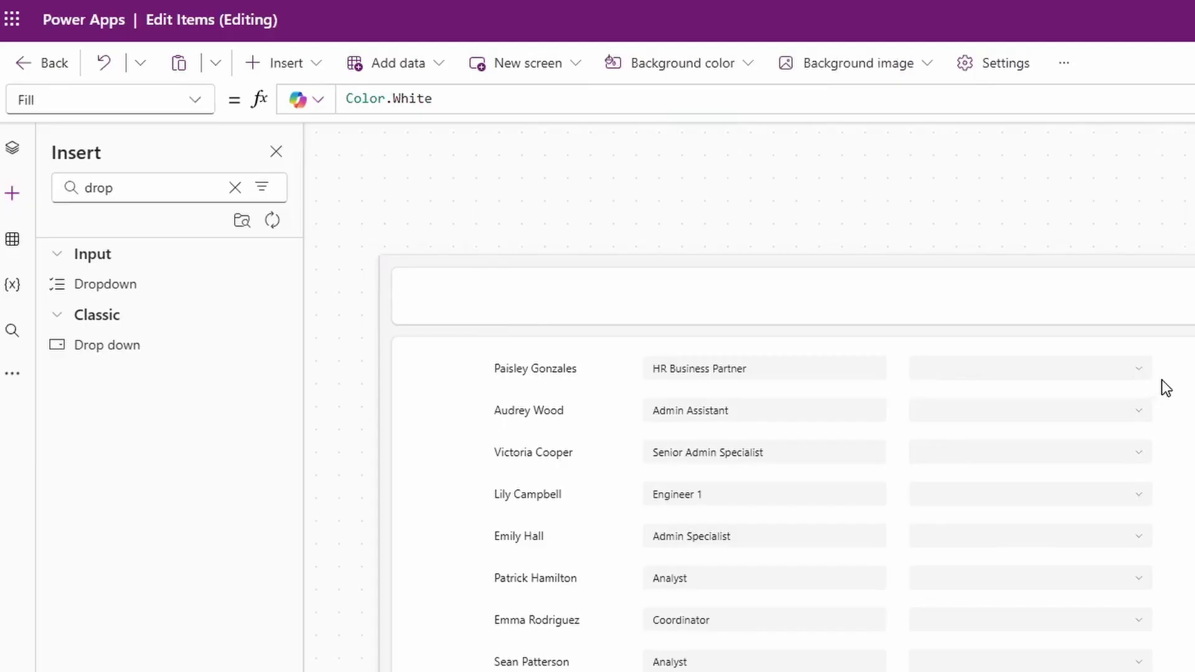
pyautogui.click(1113, 380)
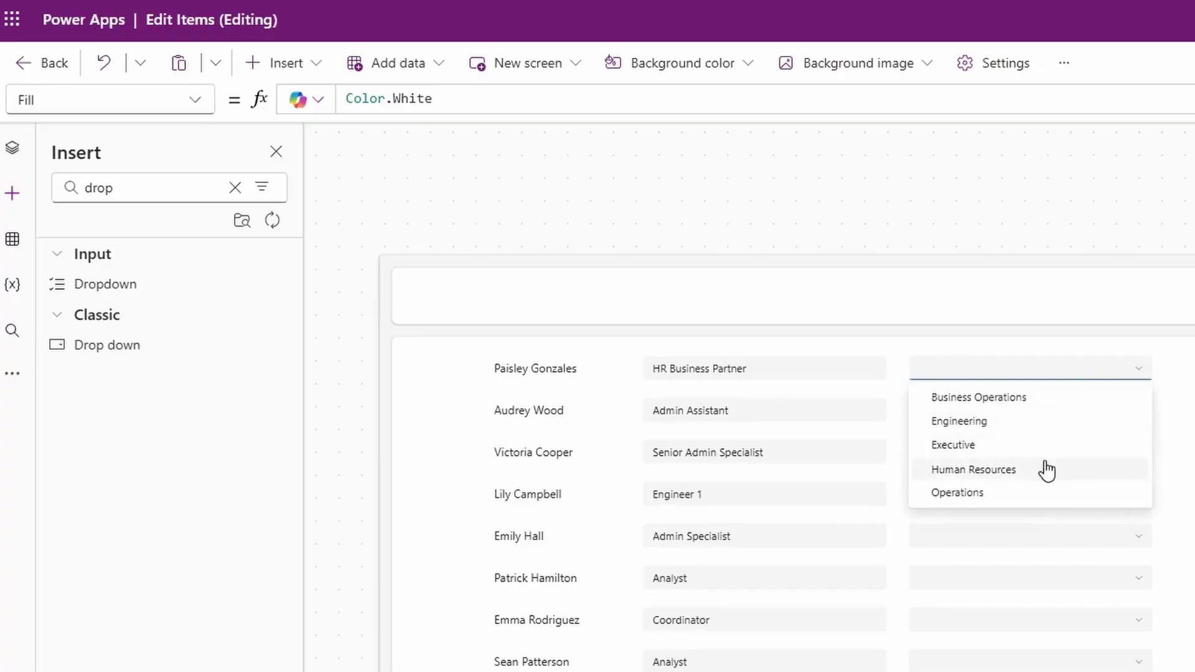
pyautogui.click(1117, 198)
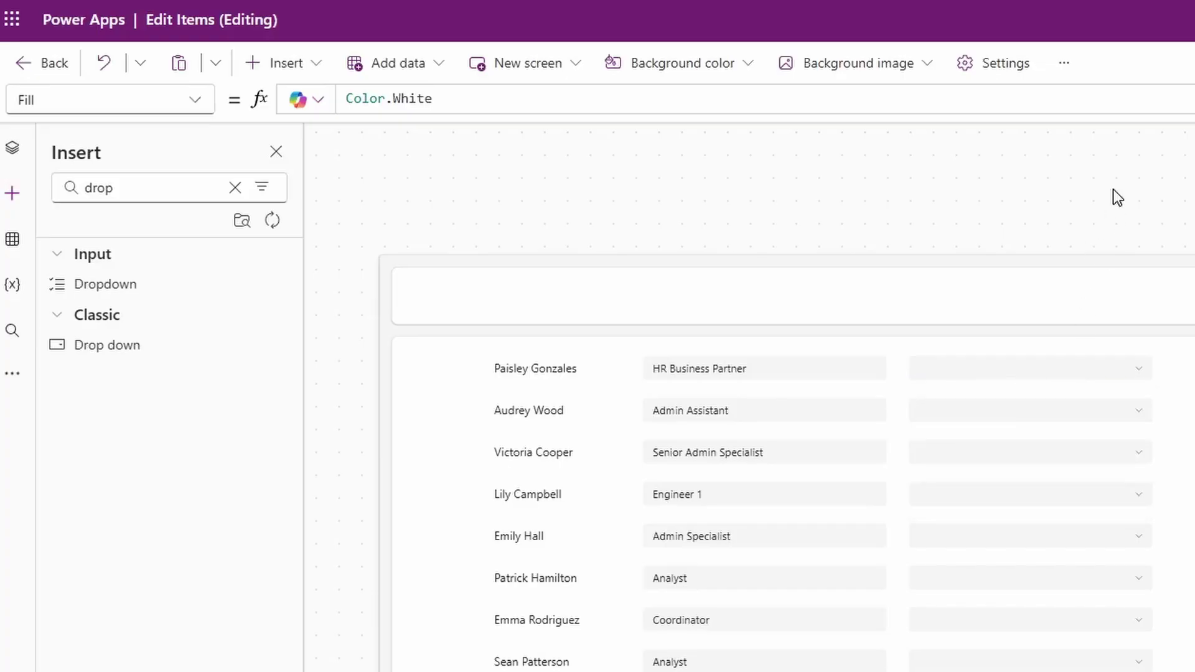
# Step: Set the department dropdown's Default property to {Value:ThisItem.Department}
pyautogui.click(1104, 380)
pyautogui.click(198, 102)
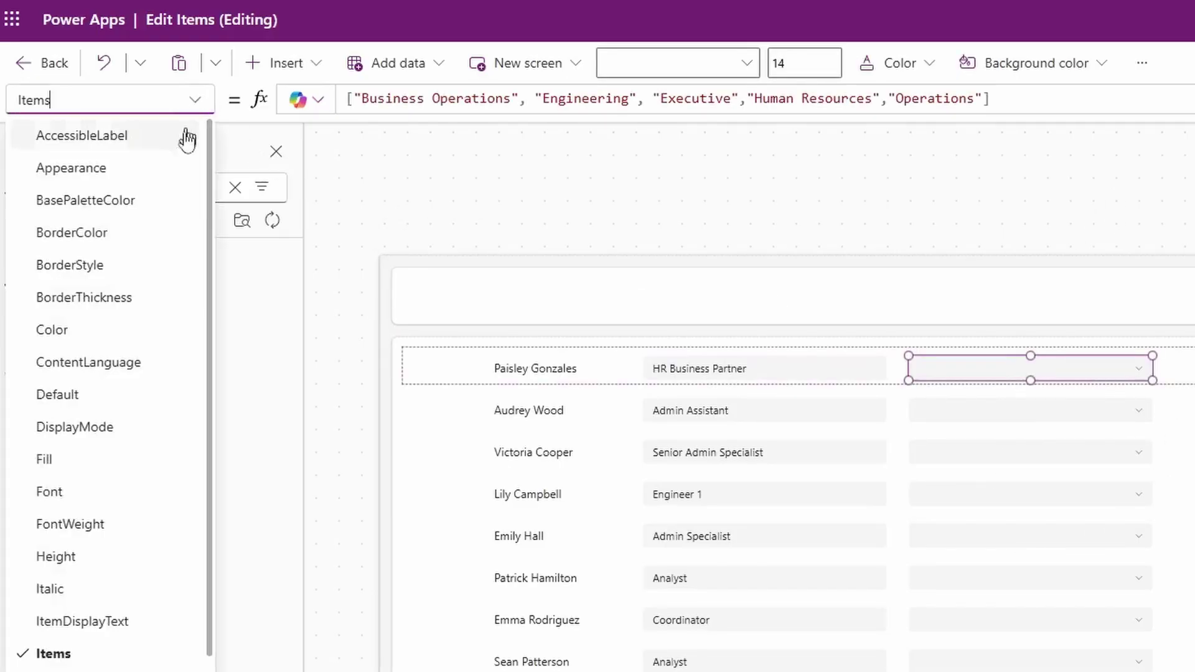
pyautogui.click(94, 394)
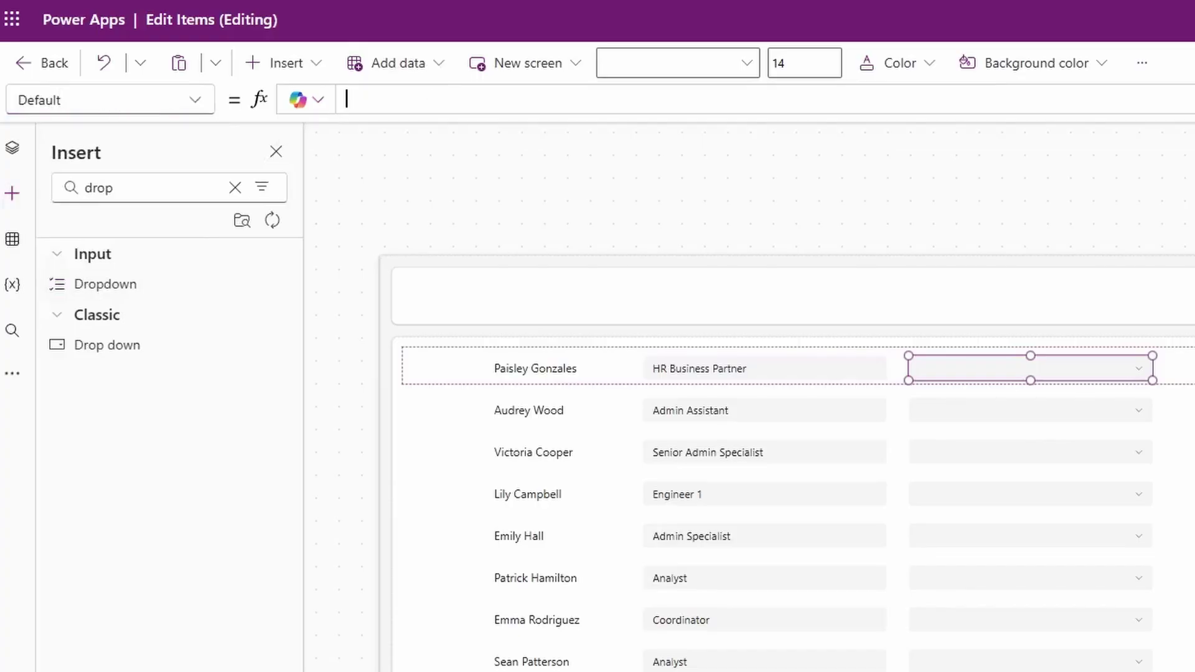
pyautogui.write('{')
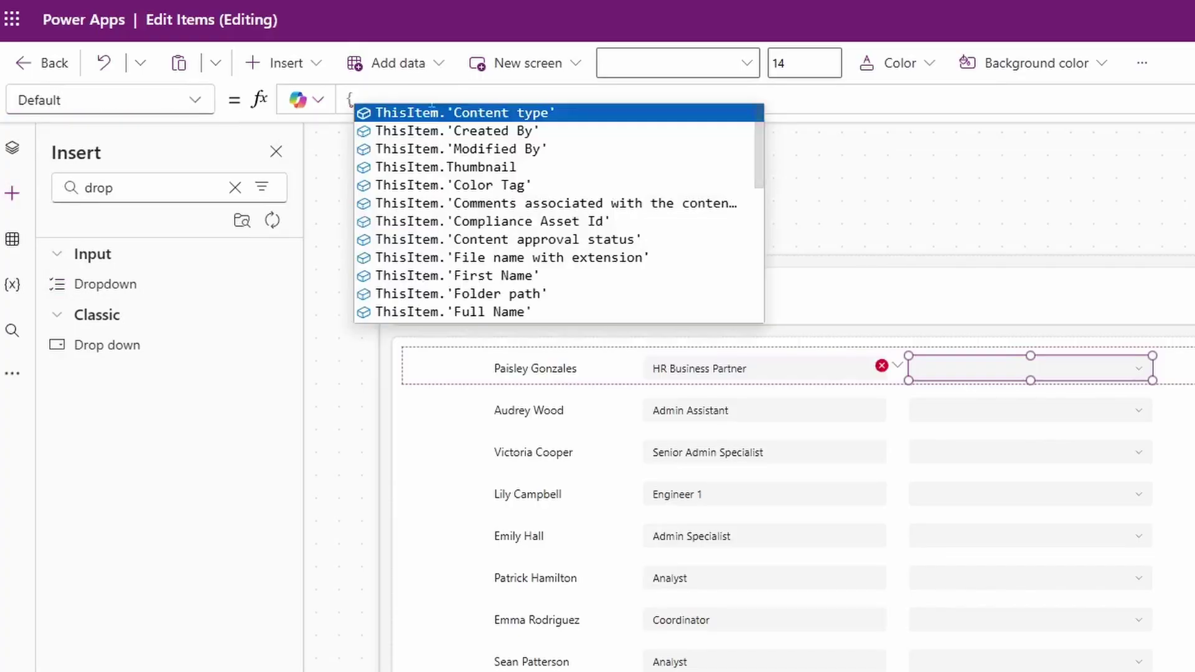
pyautogui.write('Value:')
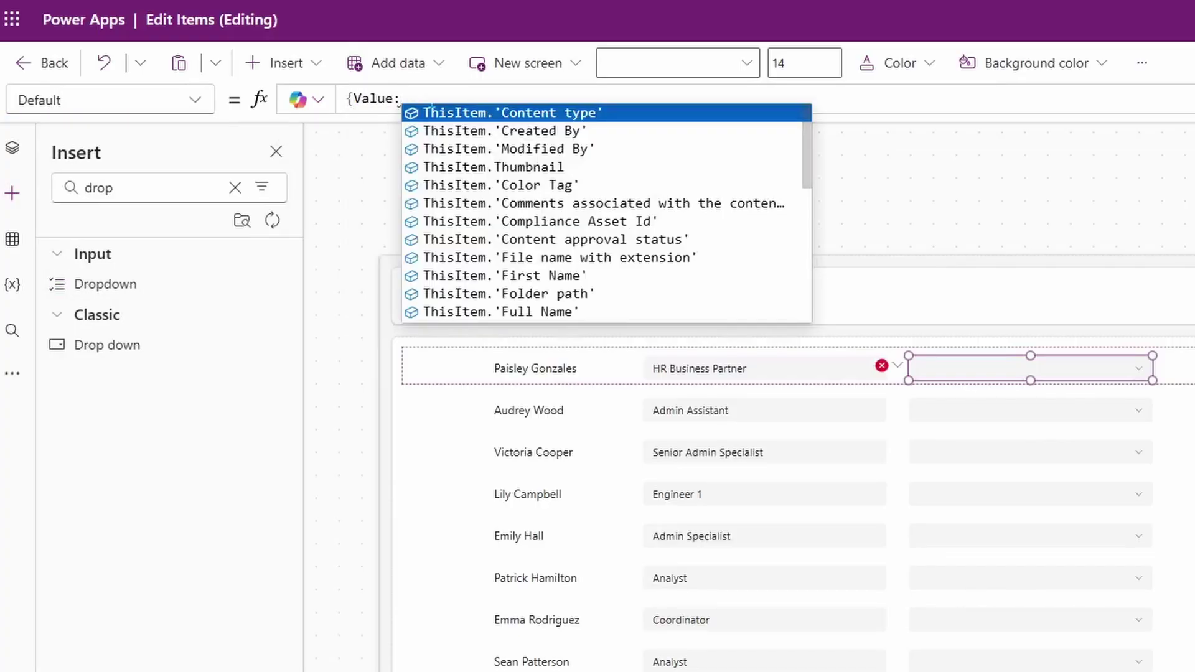
pyautogui.write('this')
pyautogui.press('Down')
pyautogui.press('Down')
pyautogui.press('Down')
pyautogui.press('Down')
pyautogui.press('Tab')
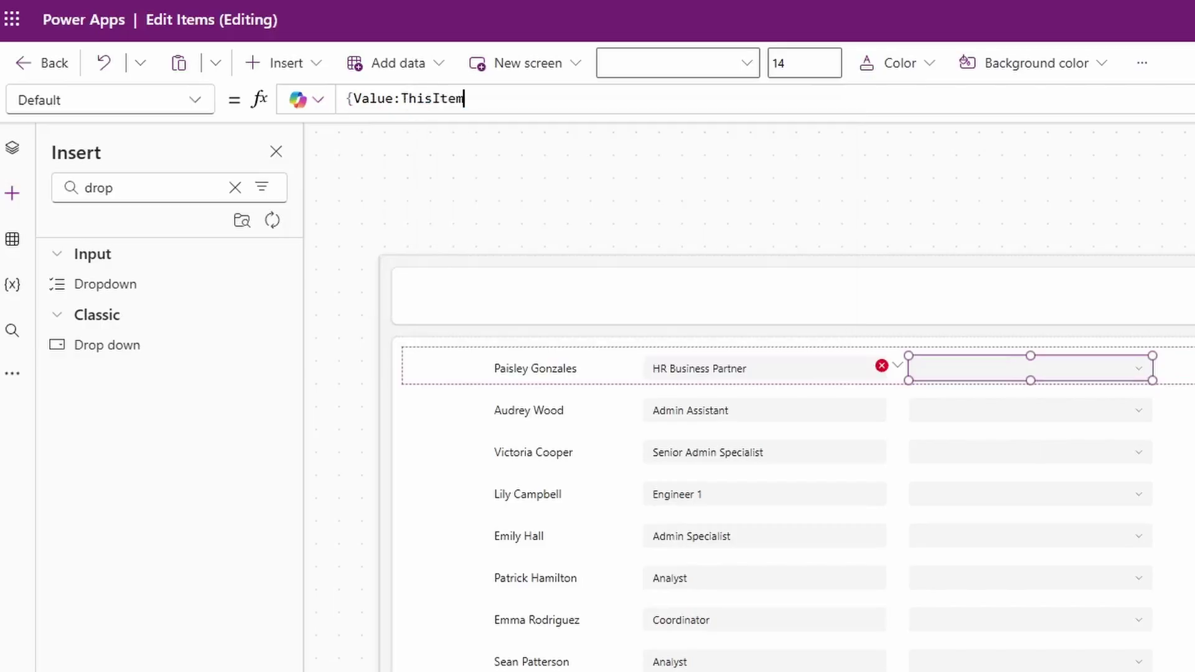
pyautogui.write('.Department')
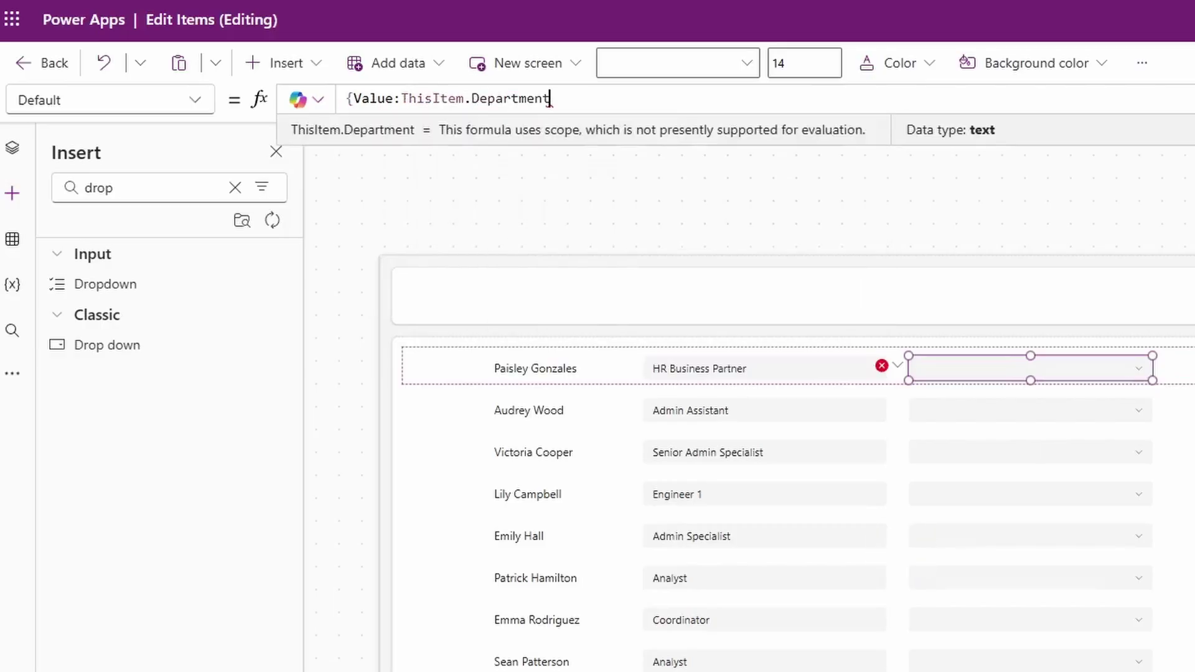
pyautogui.write('}')
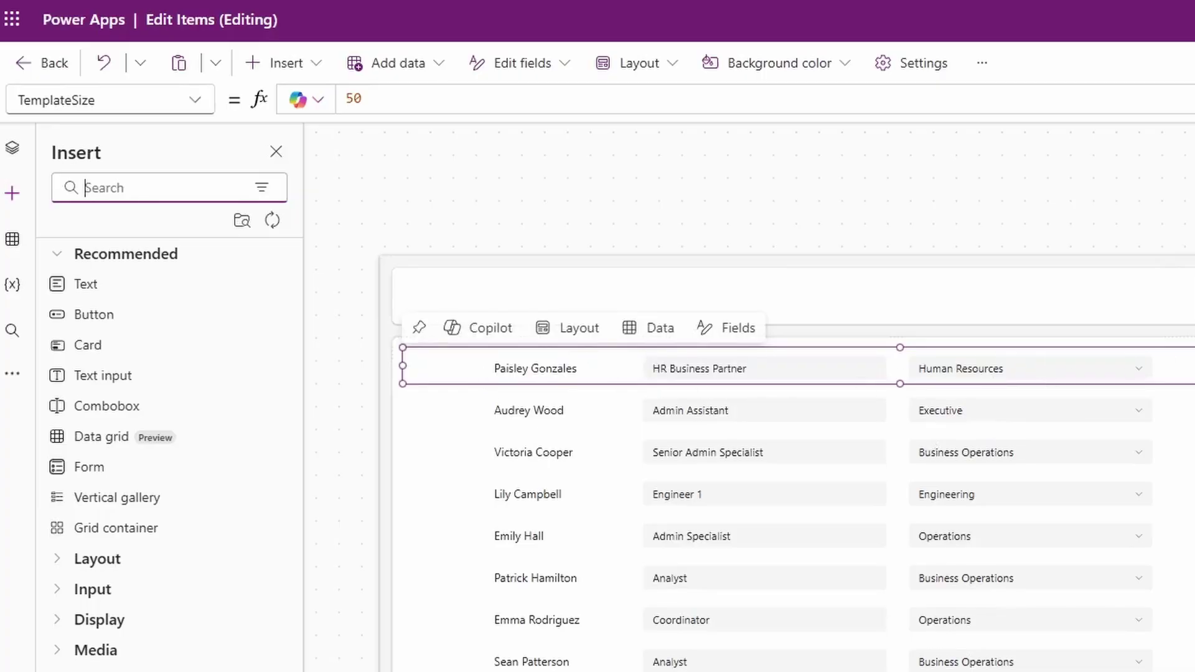
# Step: Add a modern Checkbox in front of the name in the gallery row and clear its Label text
pyautogui.click(169, 198)
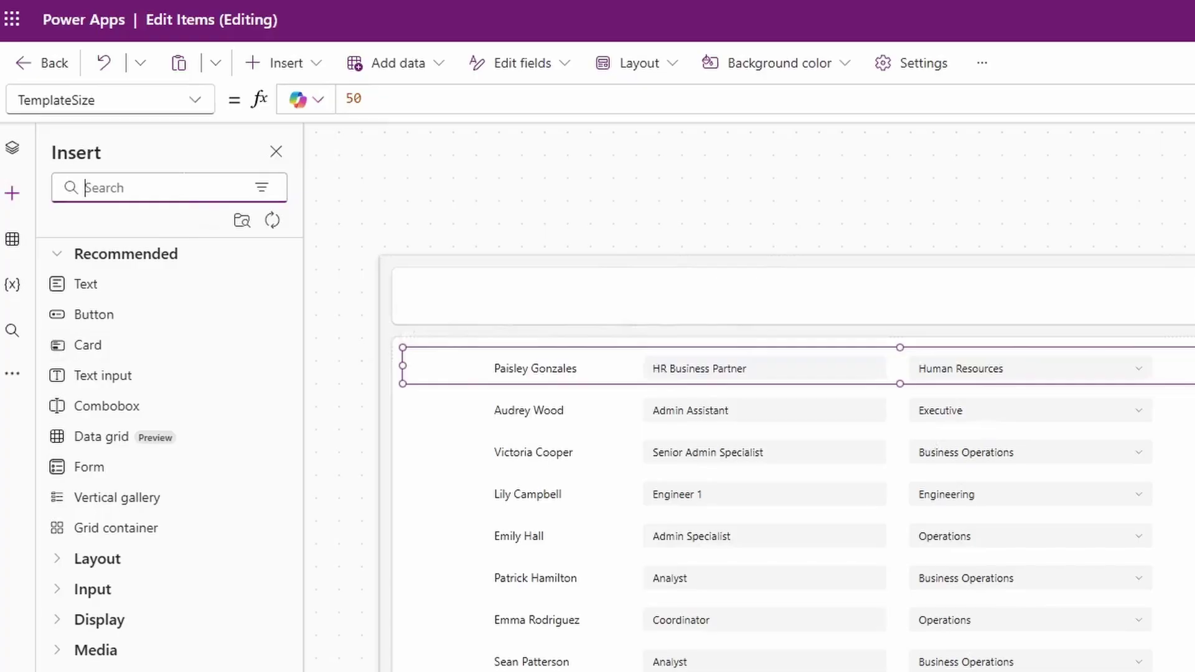
pyautogui.write('check')
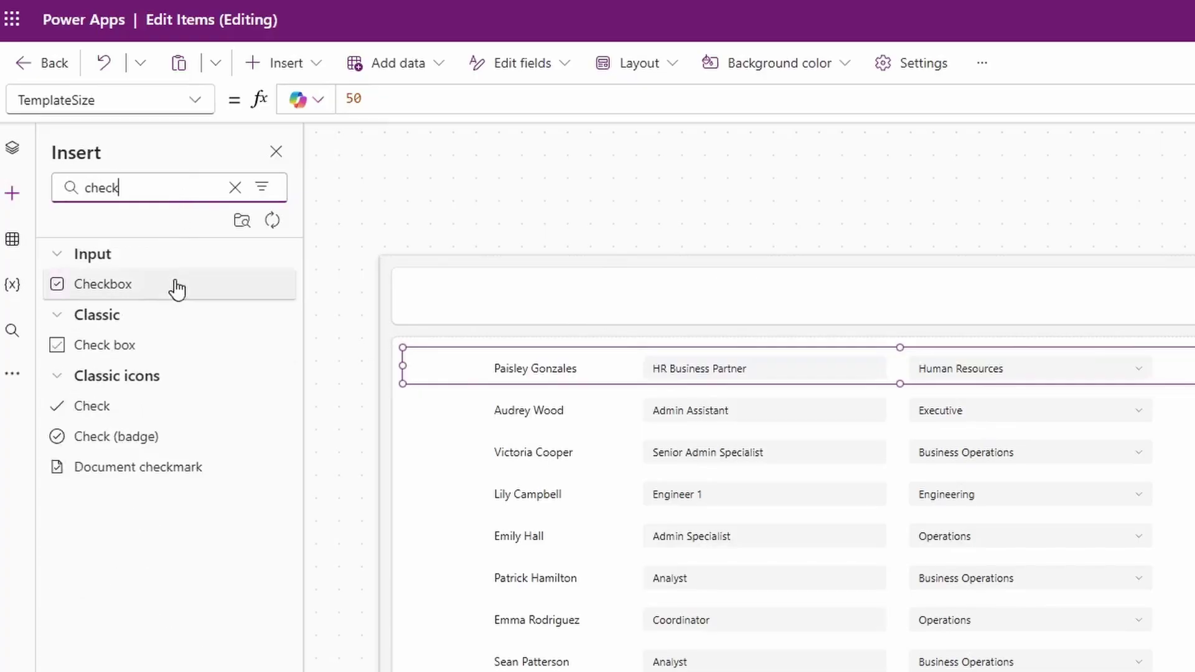
pyautogui.moveTo(570, 384); pyautogui.dragTo(505, 363)
pyautogui.click(411, 100)
pyautogui.moveTo(425, 100); pyautogui.dragTo(273, 100)
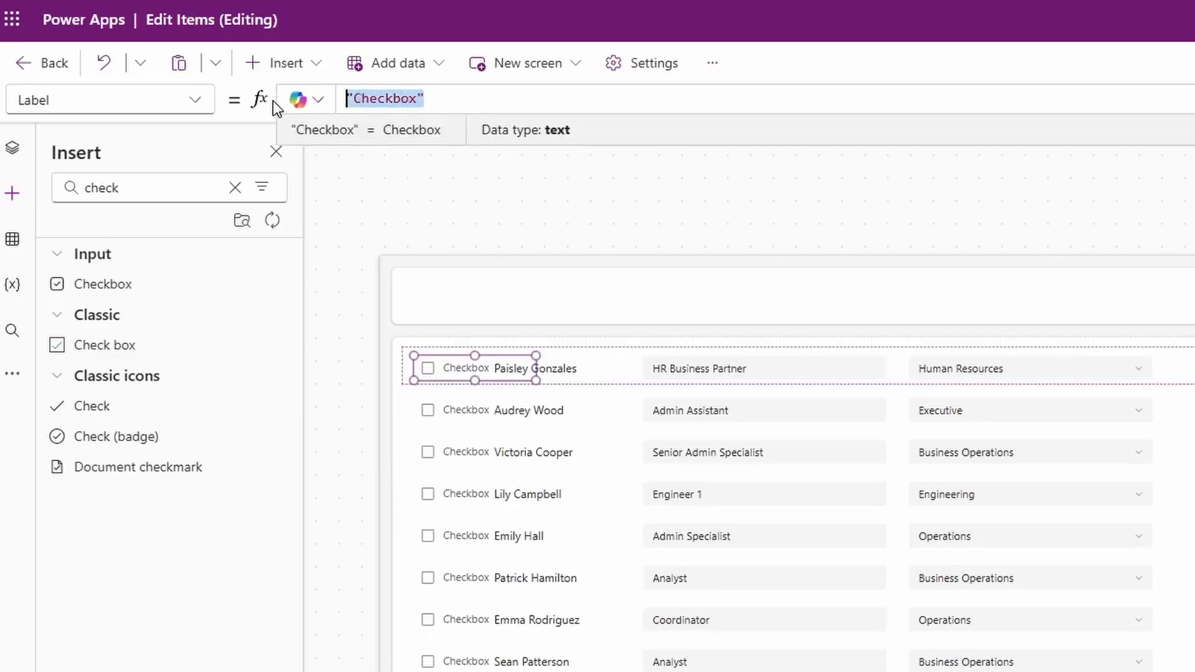
pyautogui.press('BackSpace')
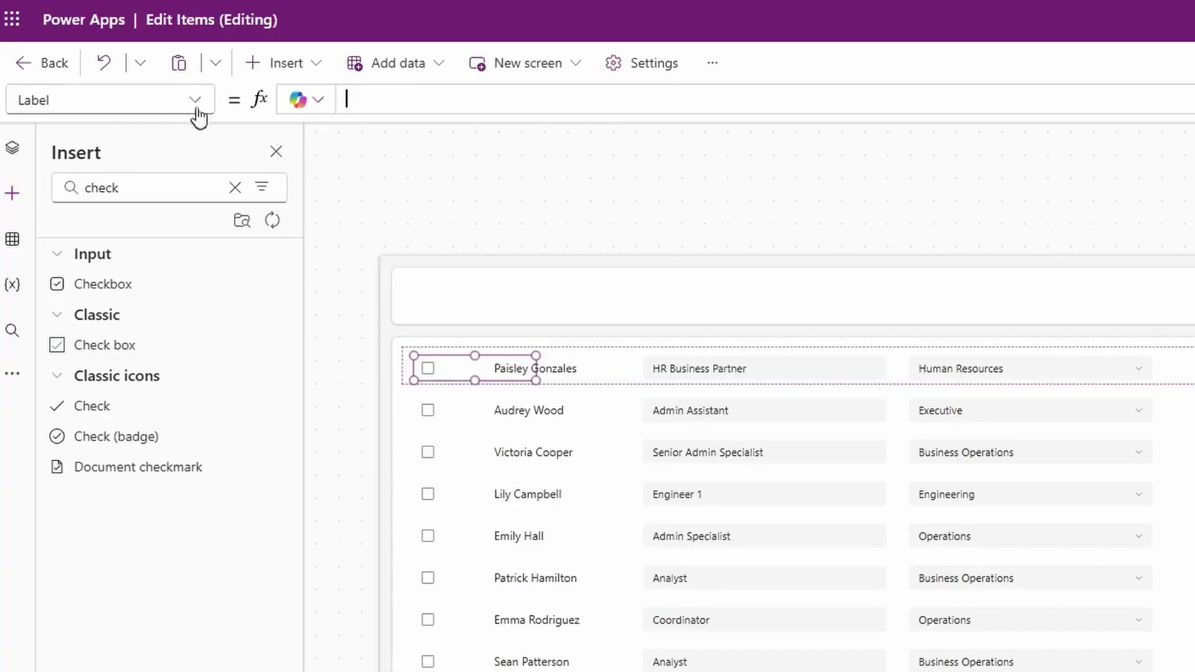
# Step: Set the checkbox's Width property to 50
pyautogui.click(194, 103)
pyautogui.write('Width')
pyautogui.press('Return')
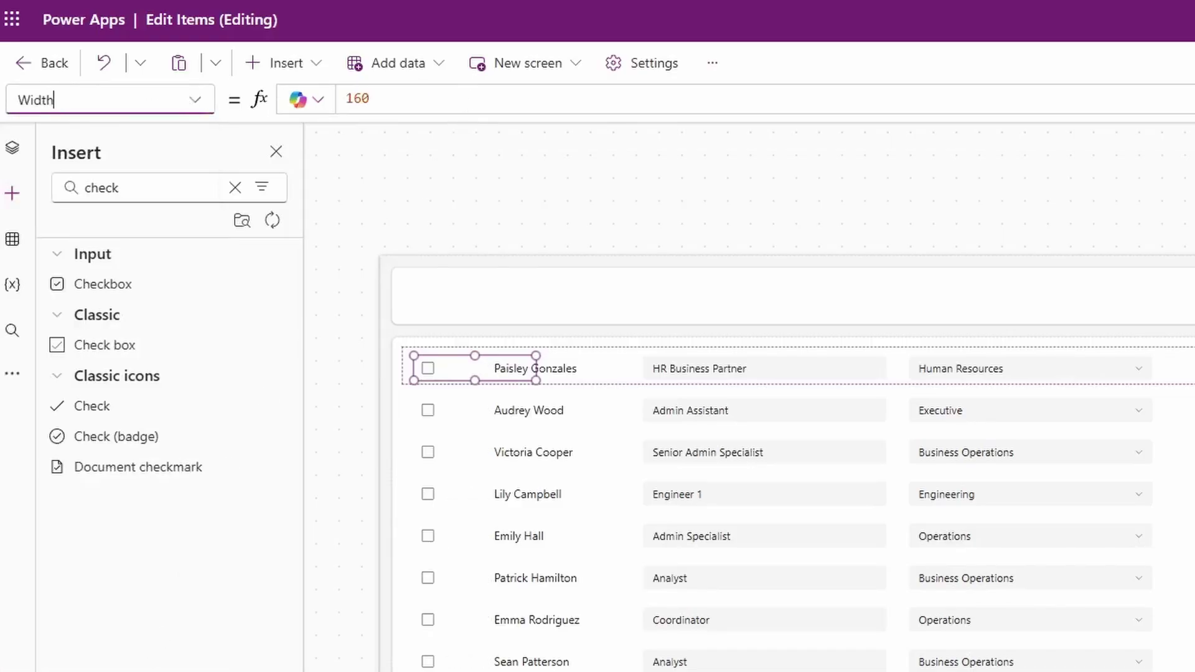
pyautogui.press('Tab')
pyautogui.write('50')
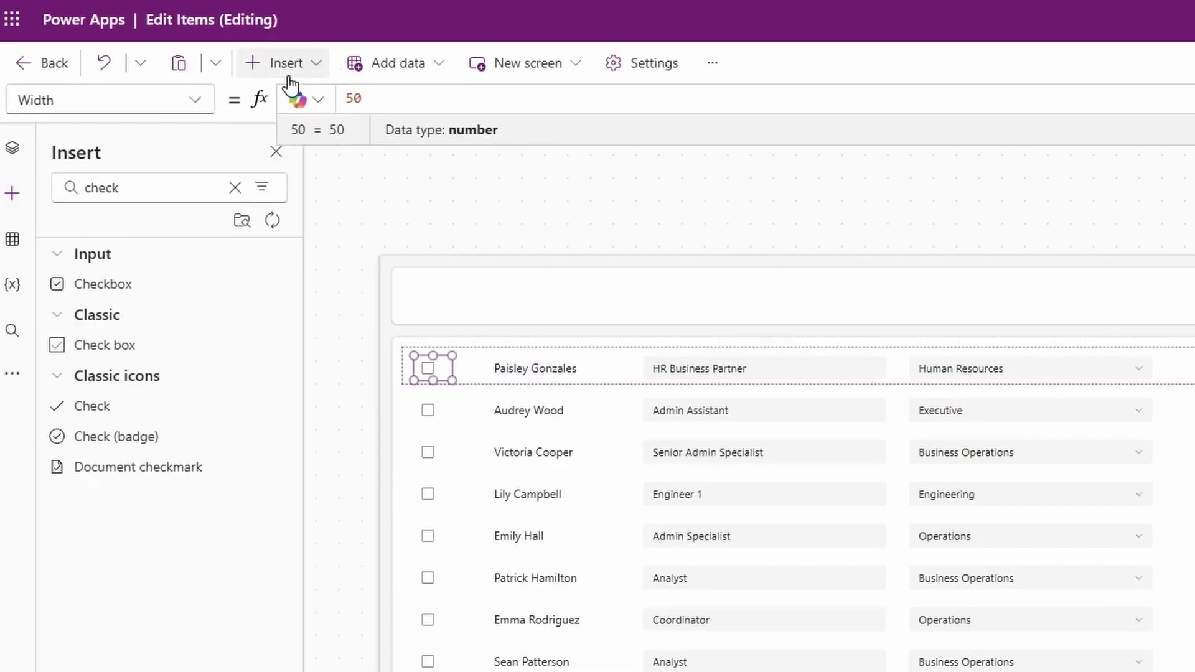
# Step: Set the checkbox's OnCheck property to Collect(colItems,ThisItem)
pyautogui.click(190, 102)
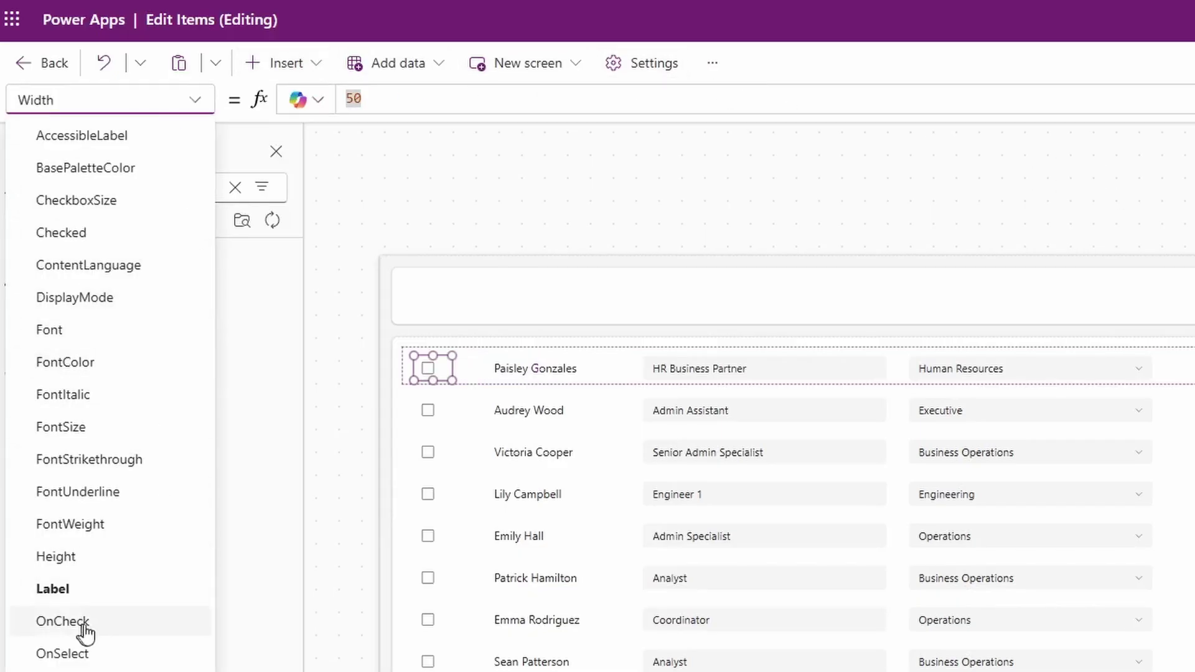
pyautogui.click(121, 633)
pyautogui.hotkey('ctrl', 'a')
pyautogui.write('Collect(')
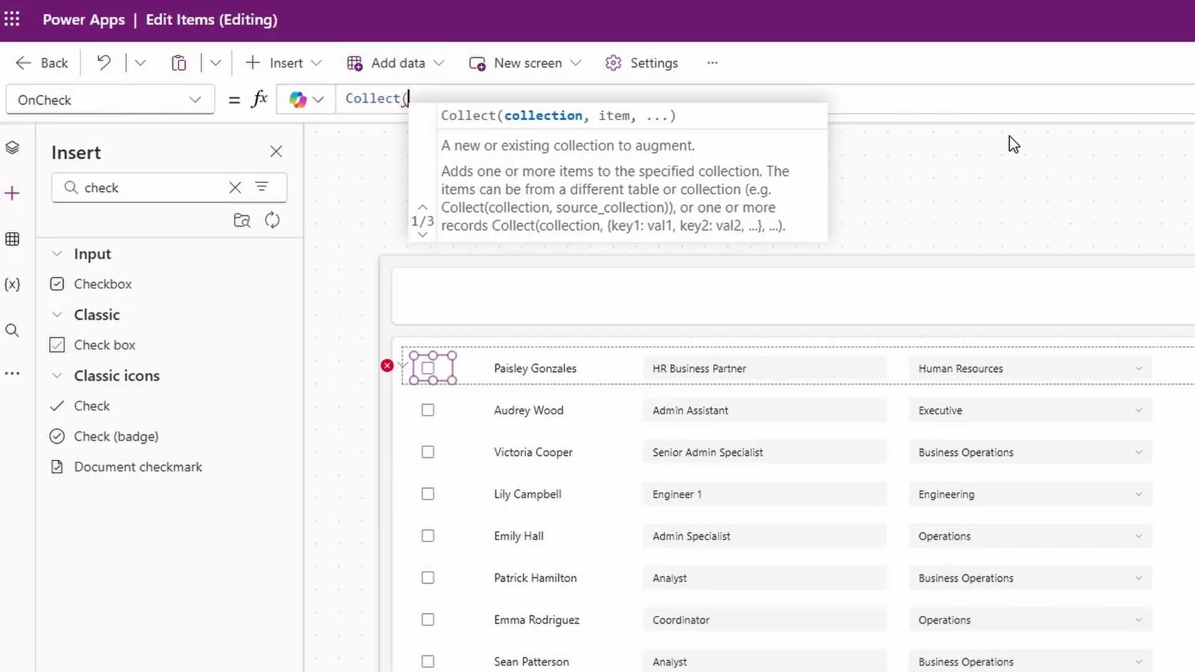
pyautogui.write('colIt')
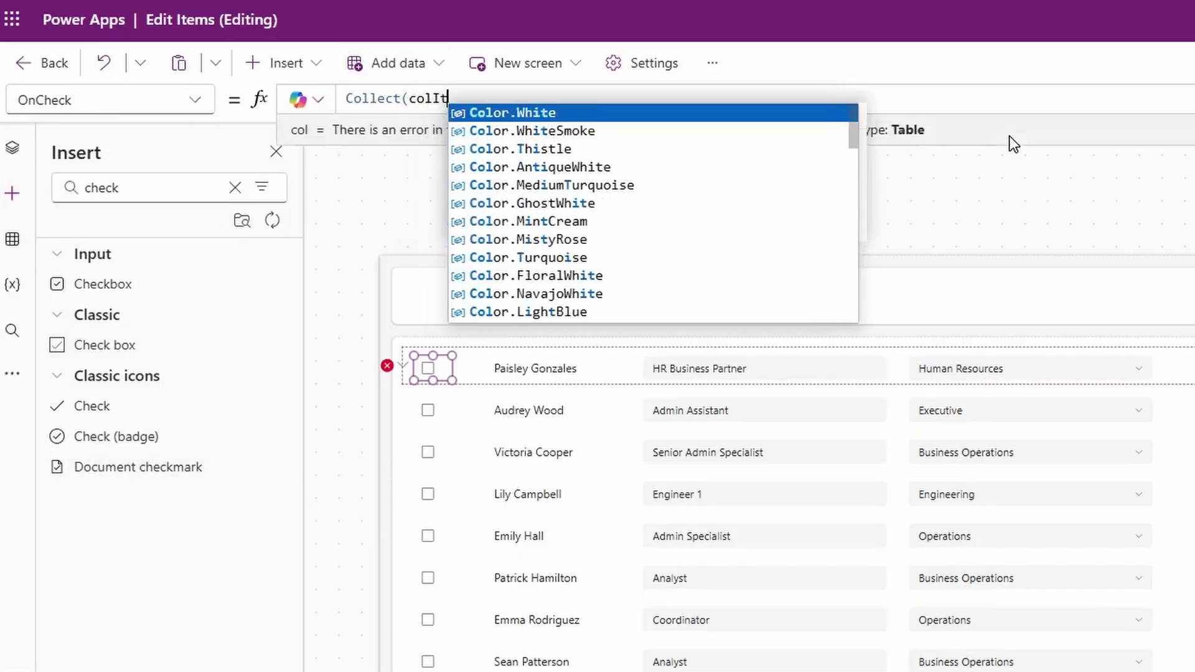
pyautogui.write('ems,')
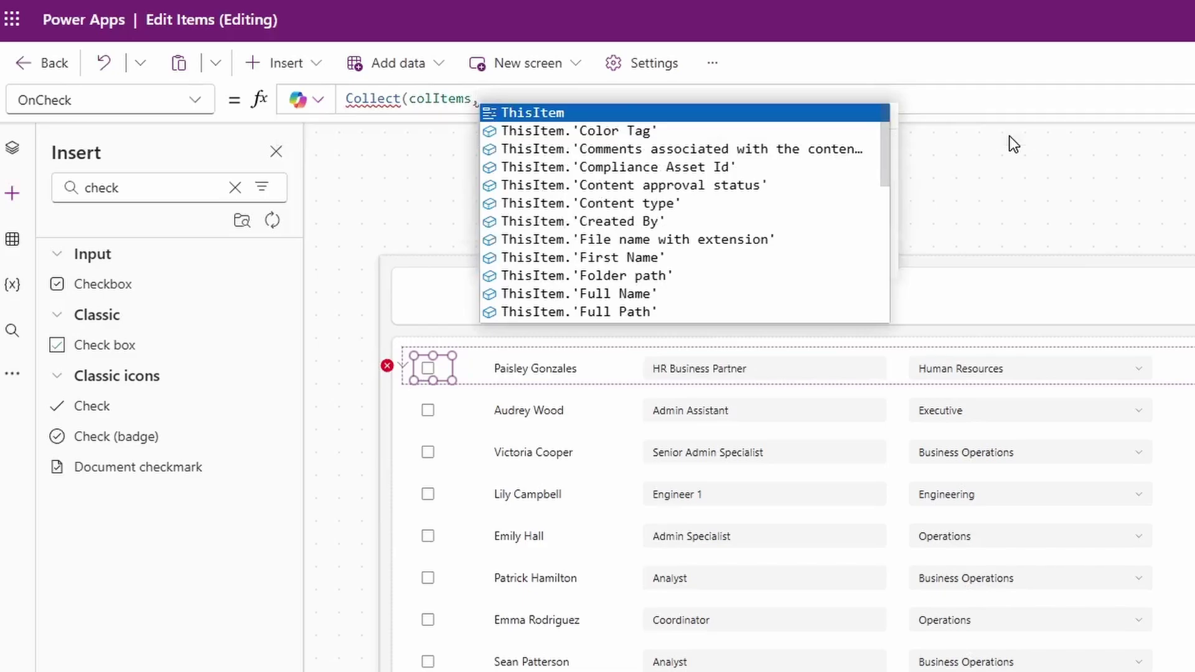
pyautogui.press('Tab')
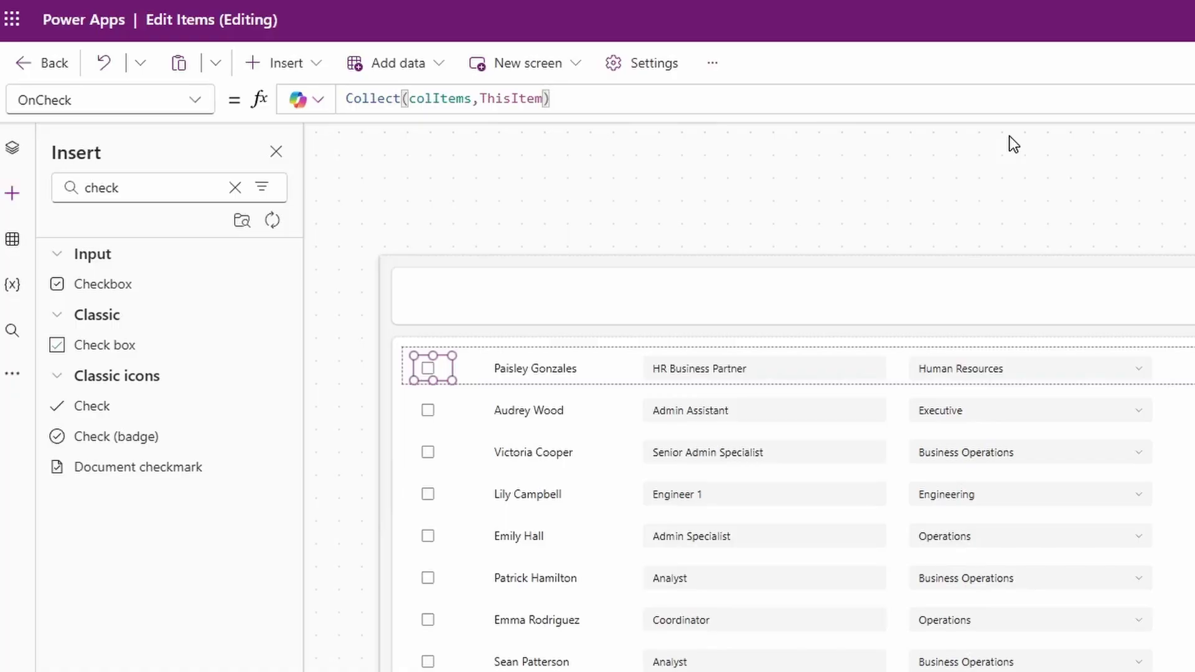
# Step: Test the checkboxes on the first three gallery rows and examine the records collected in colItems
pyautogui.click(960, 195)
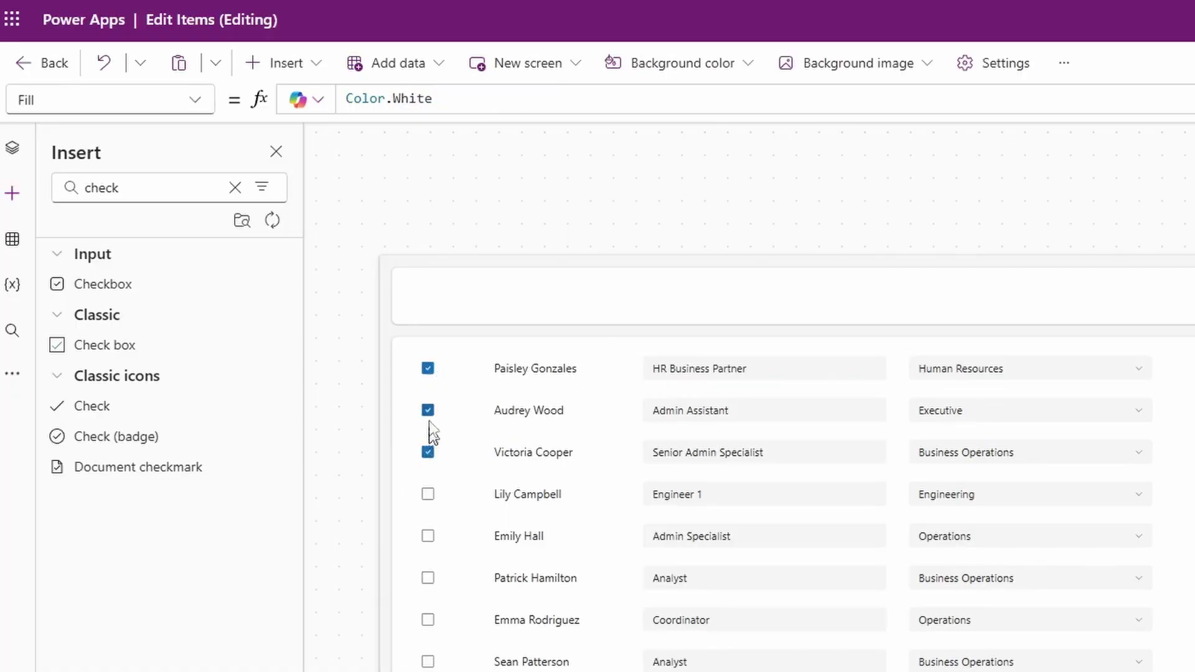
pyautogui.click(433, 371)
pyautogui.click(424, 99)
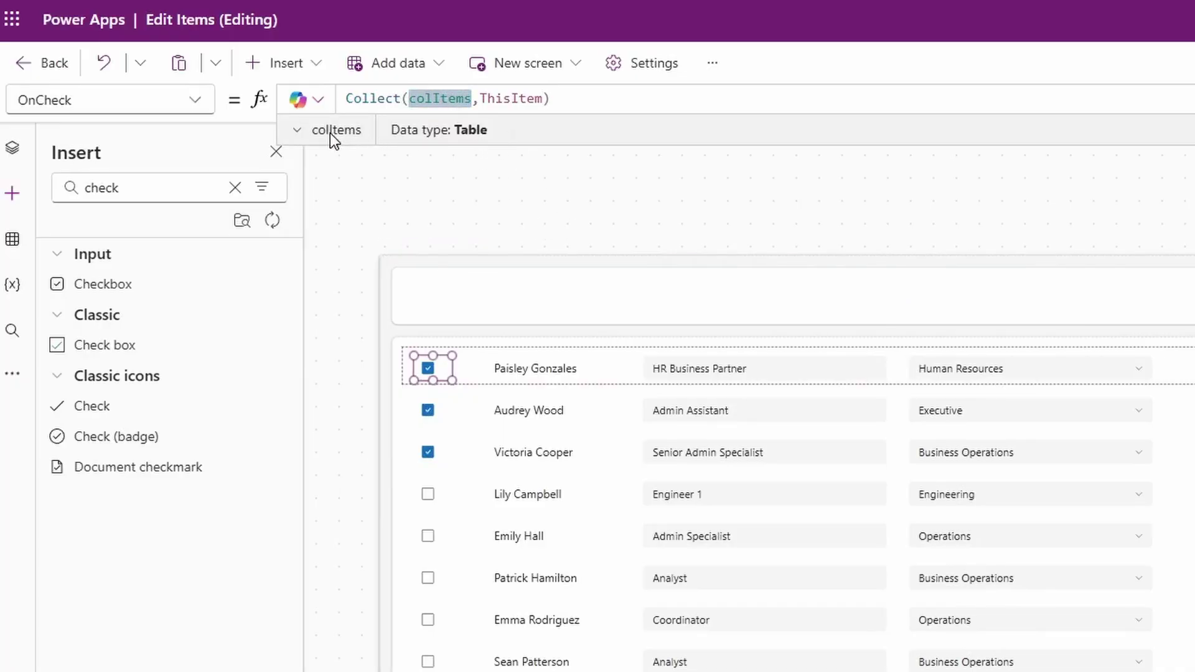
pyautogui.click(330, 133)
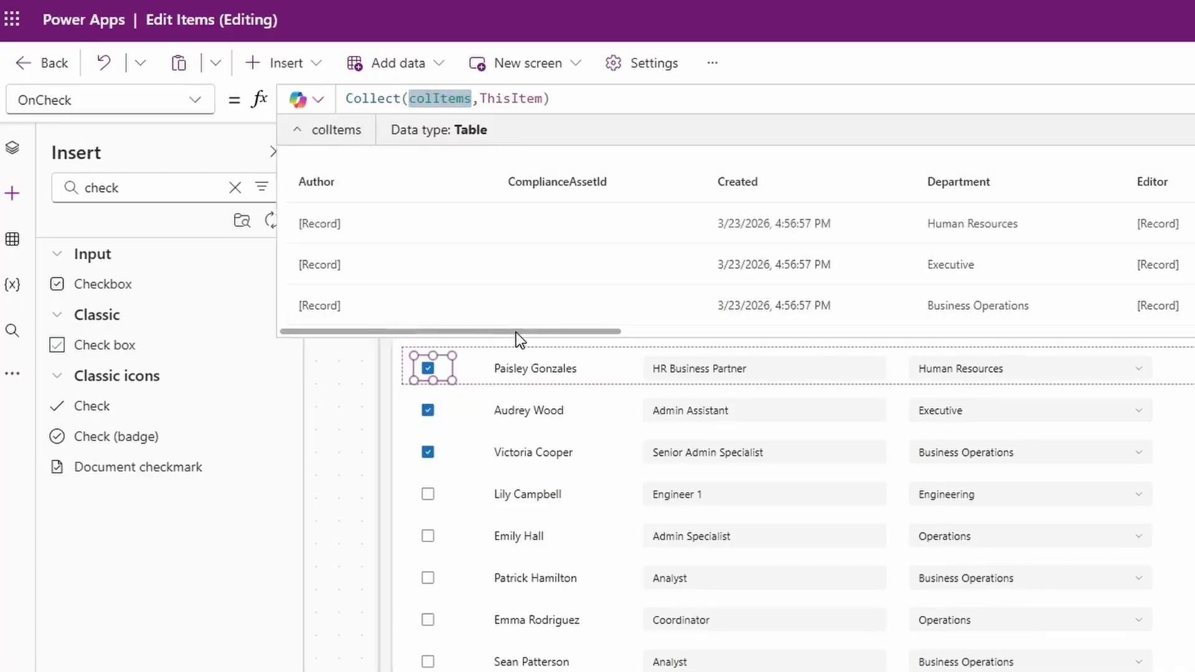
pyautogui.moveTo(517, 333); pyautogui.dragTo(752, 326)
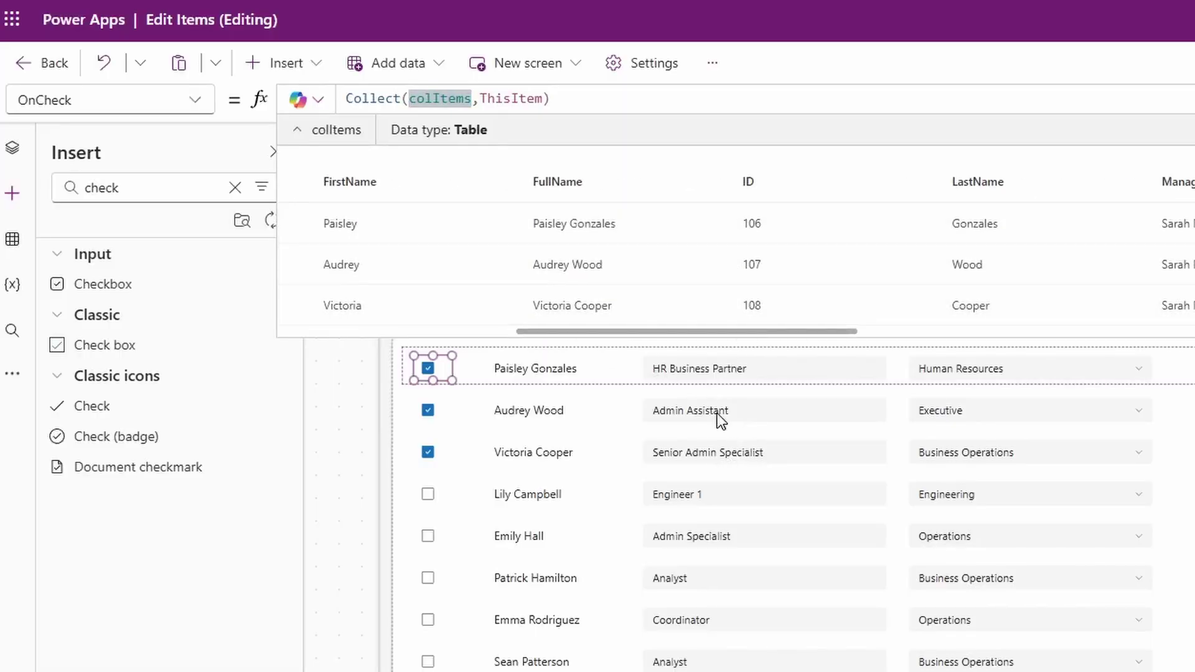
# Step: Uncheck the first three gallery rows and examine the contents of colItems again
pyautogui.click(350, 429)
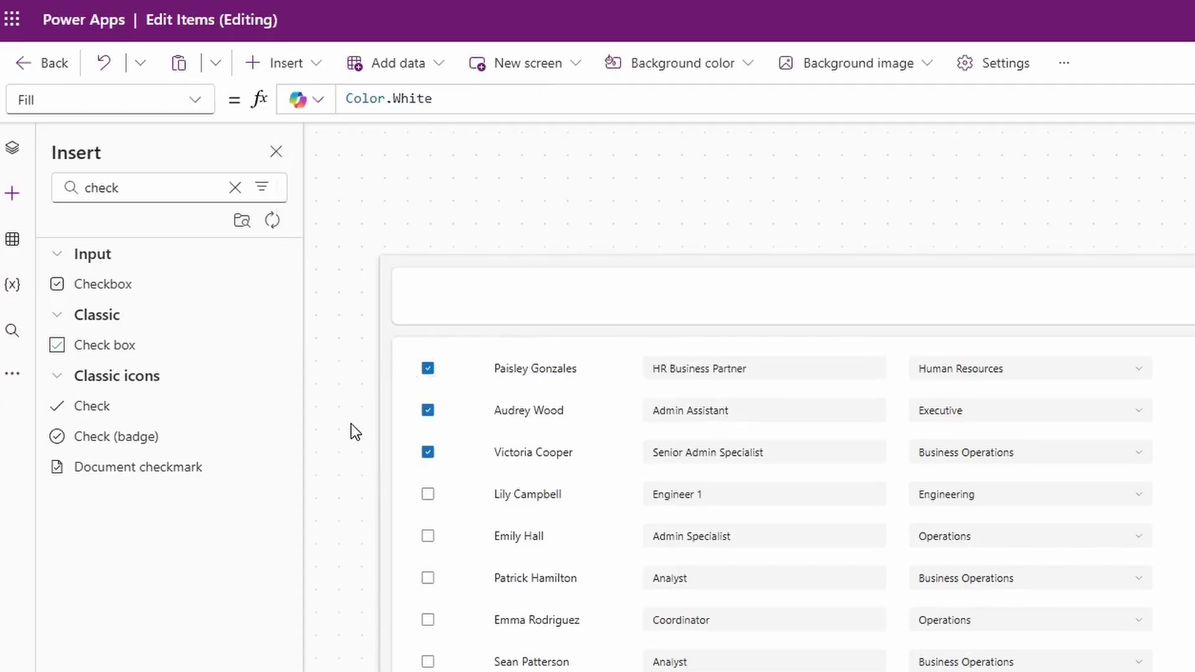
pyautogui.click(428, 410)
pyautogui.click(428, 368)
pyautogui.click(428, 368)
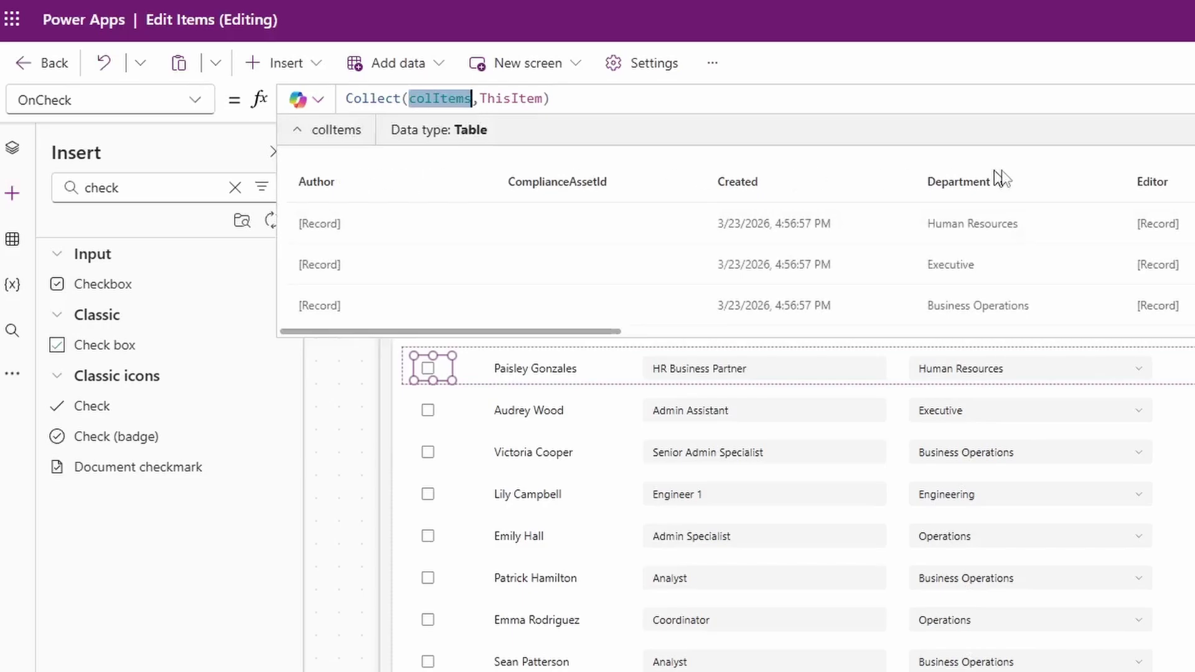
pyautogui.moveTo(576, 334); pyautogui.dragTo(701, 316)
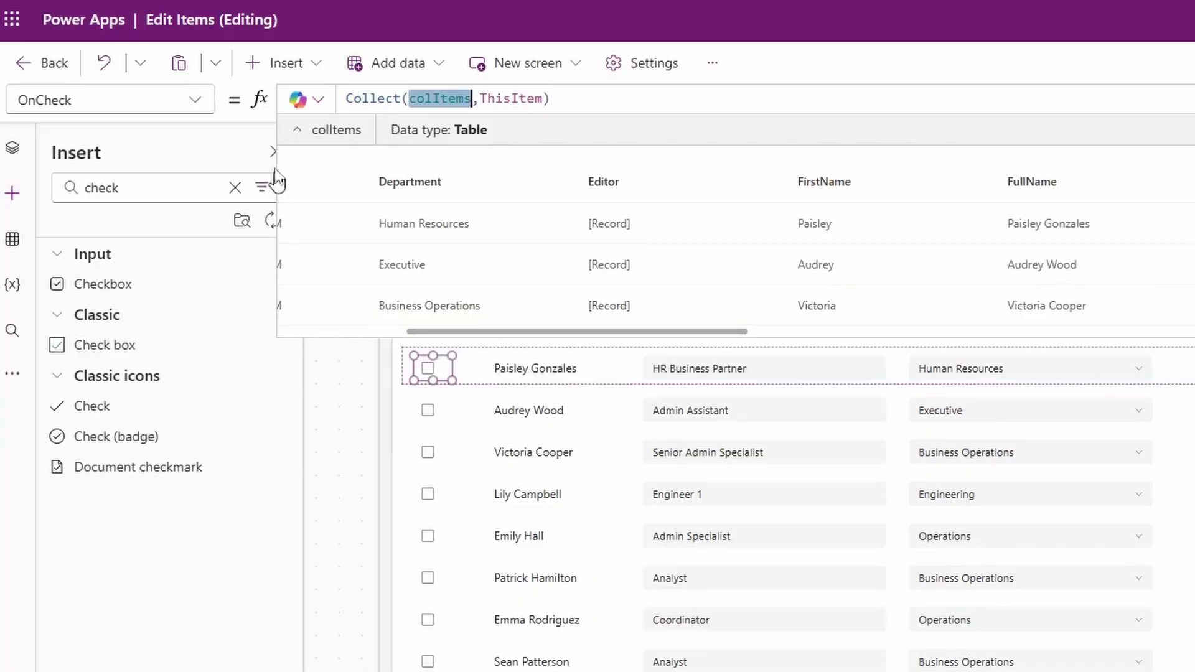
# Step: Set the checkbox's OnUncheck property to RemoveIf(colItems,ThisItem.ID = ID)
pyautogui.click(195, 111)
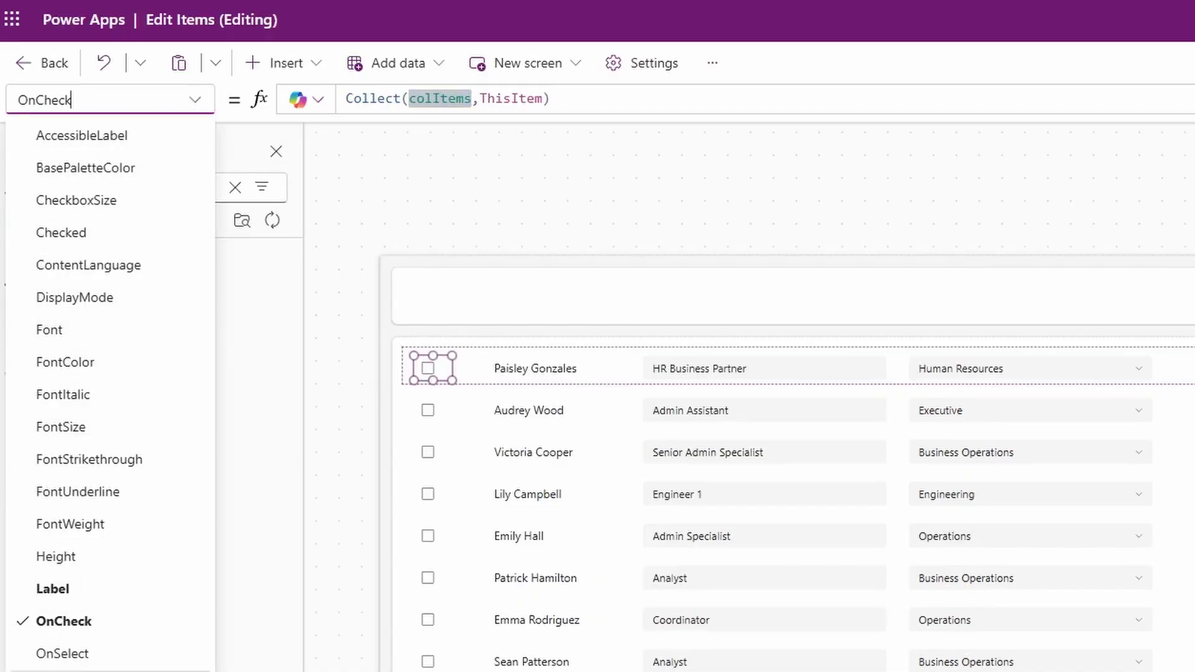
pyautogui.click(62, 669)
pyautogui.write('rem')
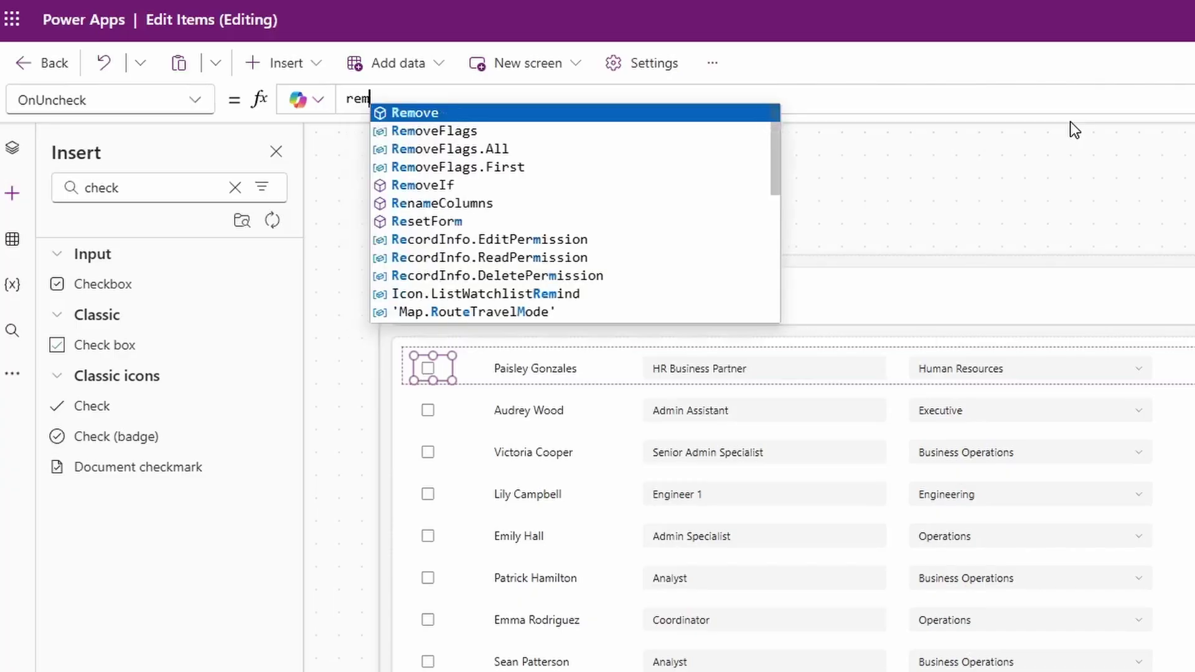
pyautogui.press('Down')
pyautogui.press('Down')
pyautogui.press('Down')
pyautogui.press('Down')
pyautogui.press('Tab')
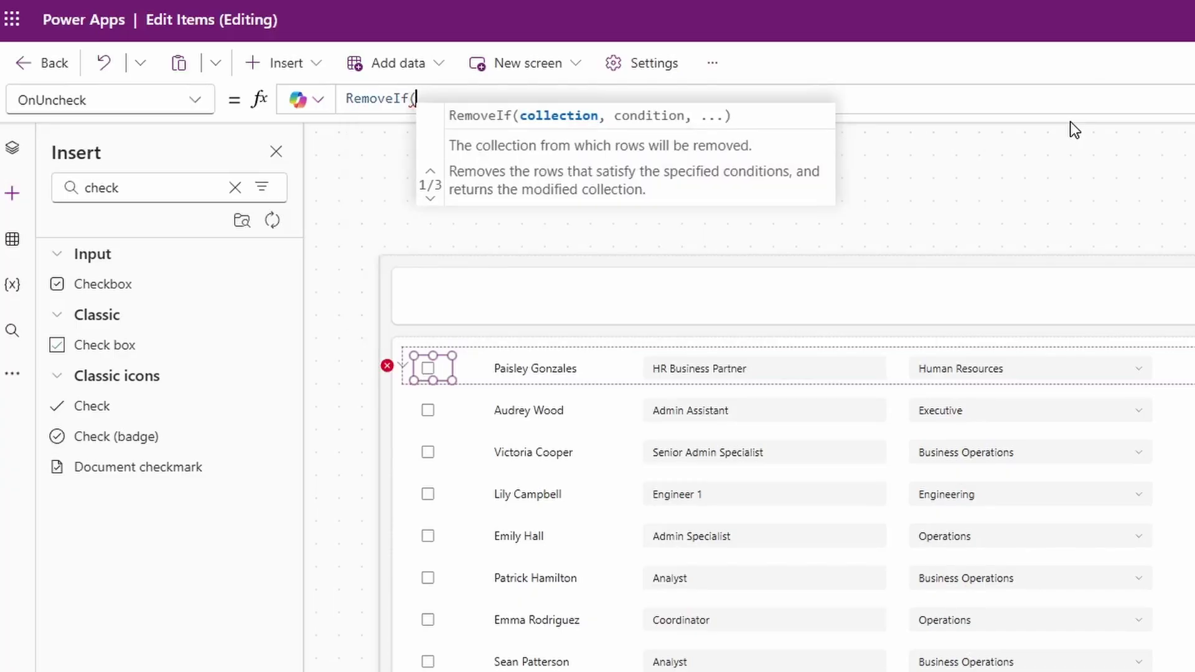
pyautogui.write('col')
pyautogui.press('Tab')
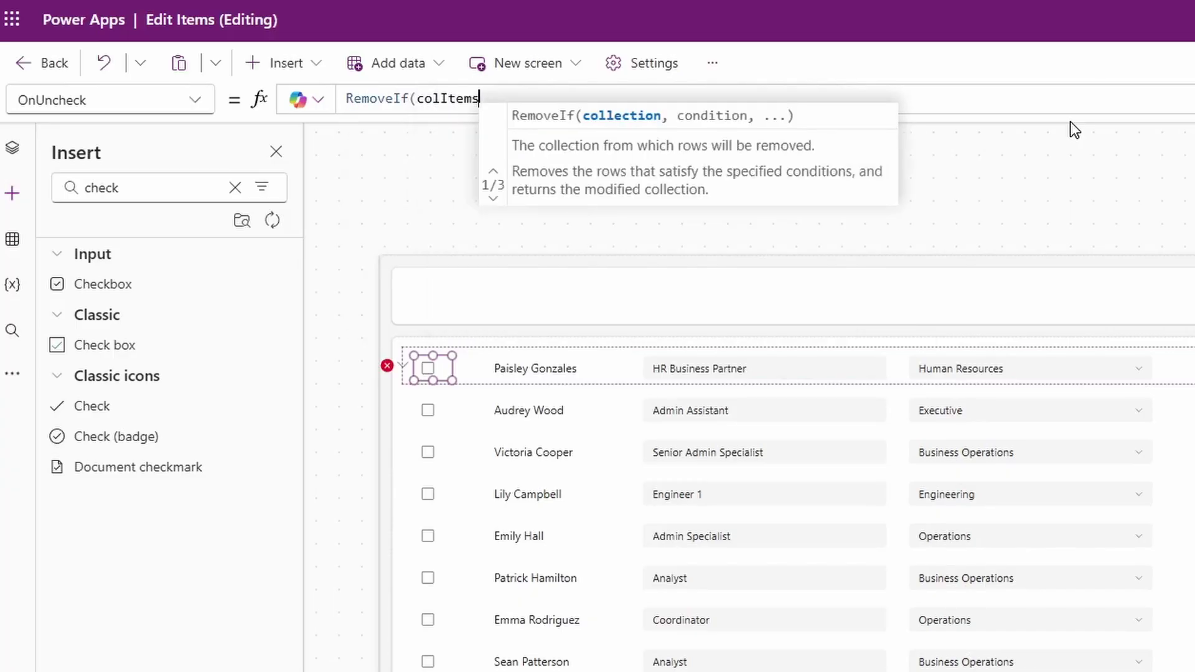
pyautogui.write(',this')
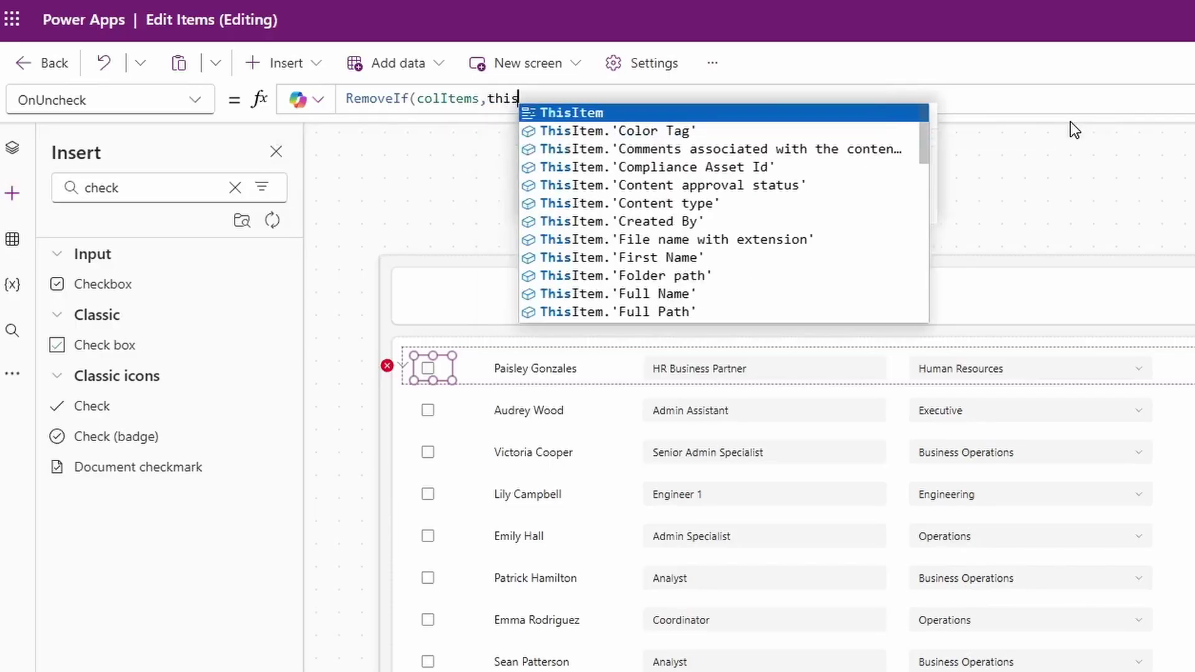
pyautogui.press('Tab')
pyautogui.write('.')
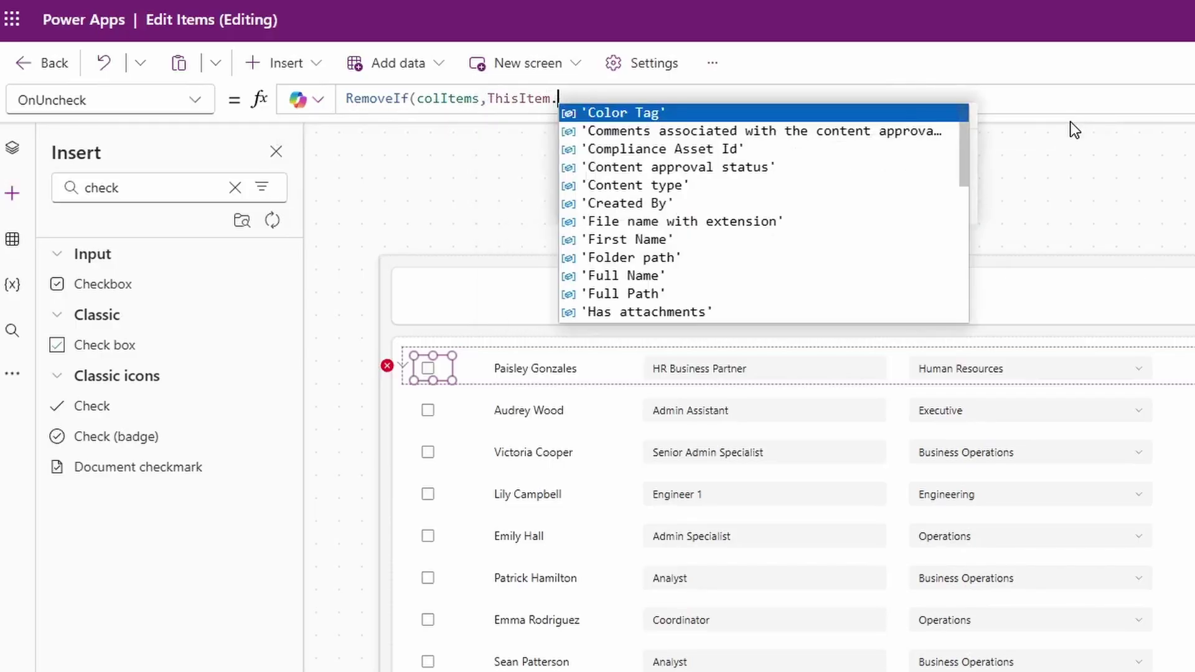
pyautogui.write('ID = ')
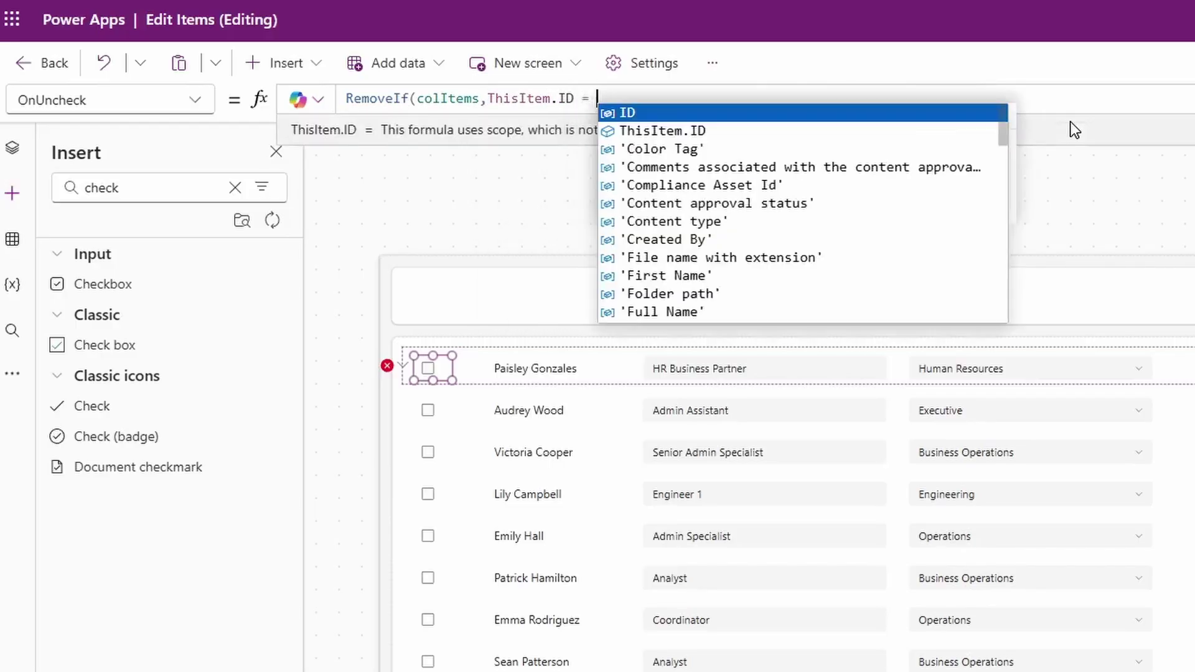
pyautogui.write('ID)')
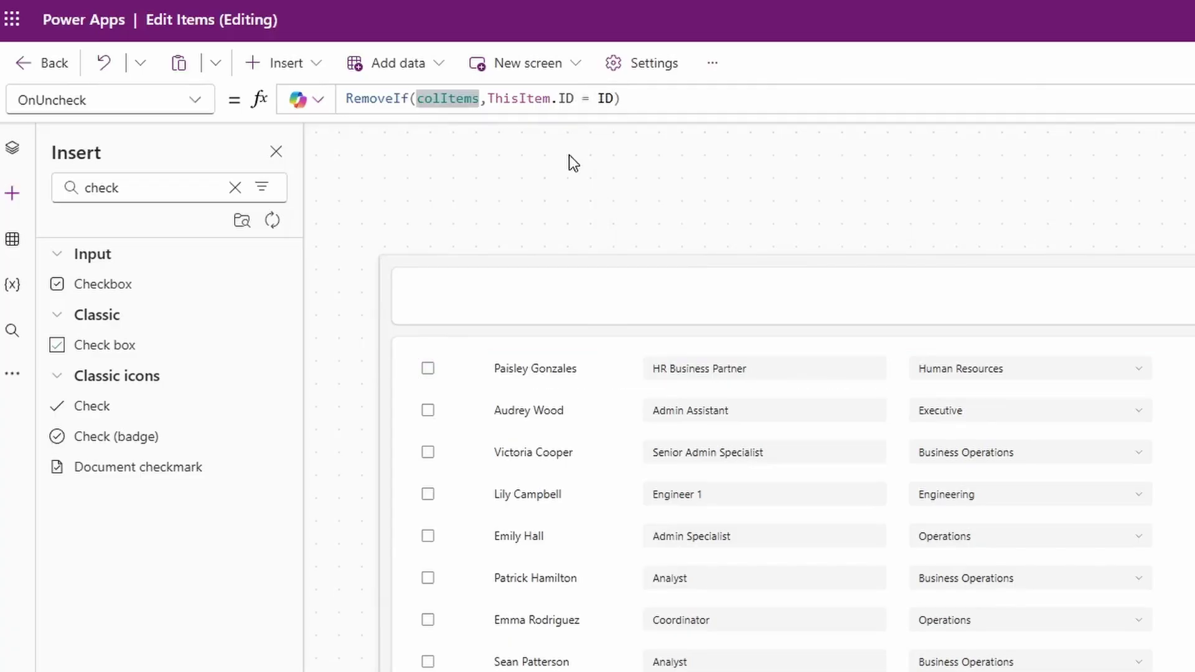
# Step: Check the third, fourth and fifth gallery rows and examine the records held in colItems
pyautogui.click(428, 453)
pyautogui.click(428, 494)
pyautogui.click(428, 536)
pyautogui.doubleClick(445, 99)
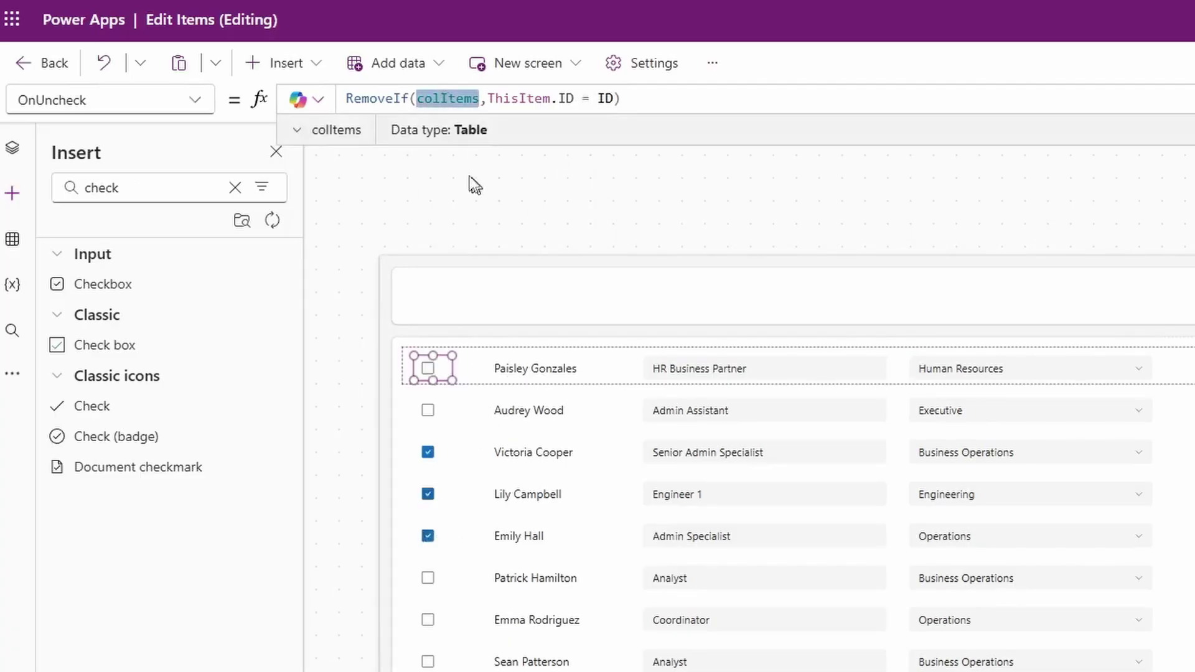
pyautogui.click(331, 135)
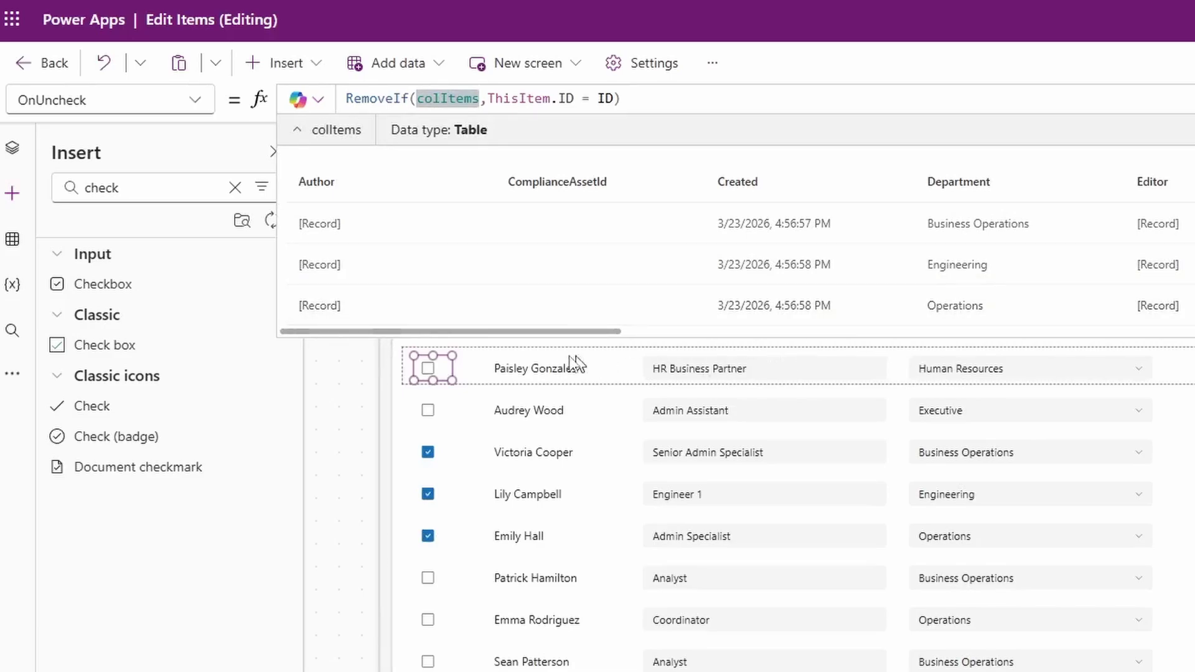
# Step: Uncheck the fourth gallery row and examine the names of the records held in colItems
pyautogui.moveTo(533, 331); pyautogui.dragTo(549, 330)
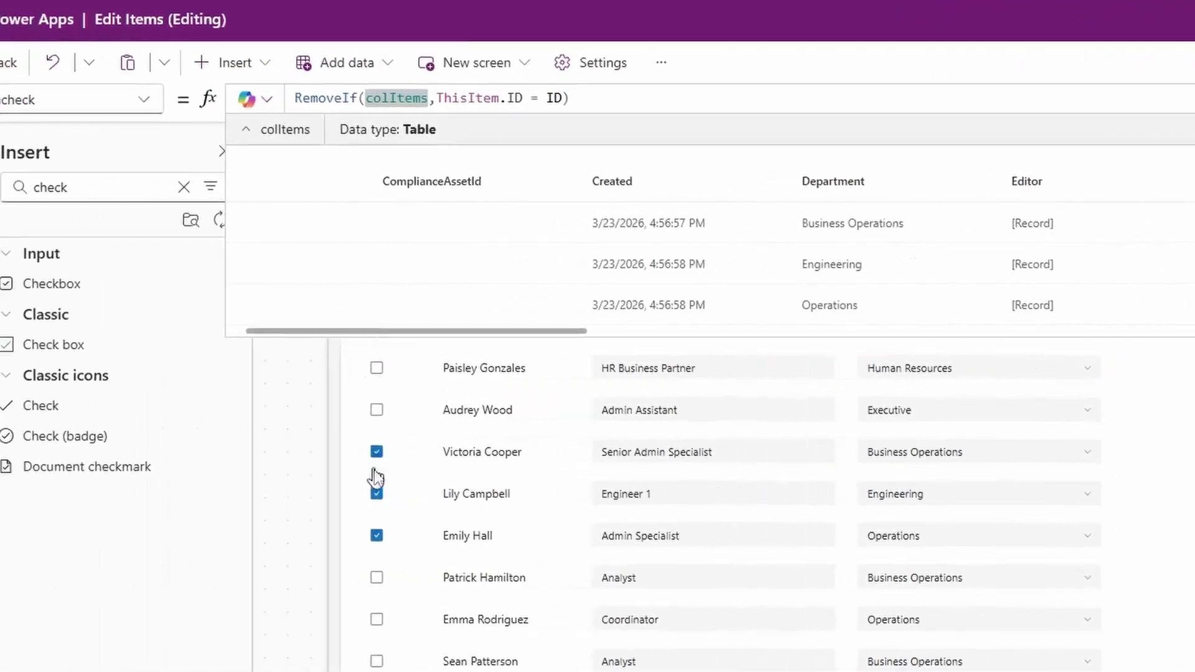
pyautogui.keyDown('alt'); pyautogui.click(377, 494); pyautogui.keyUp('alt')
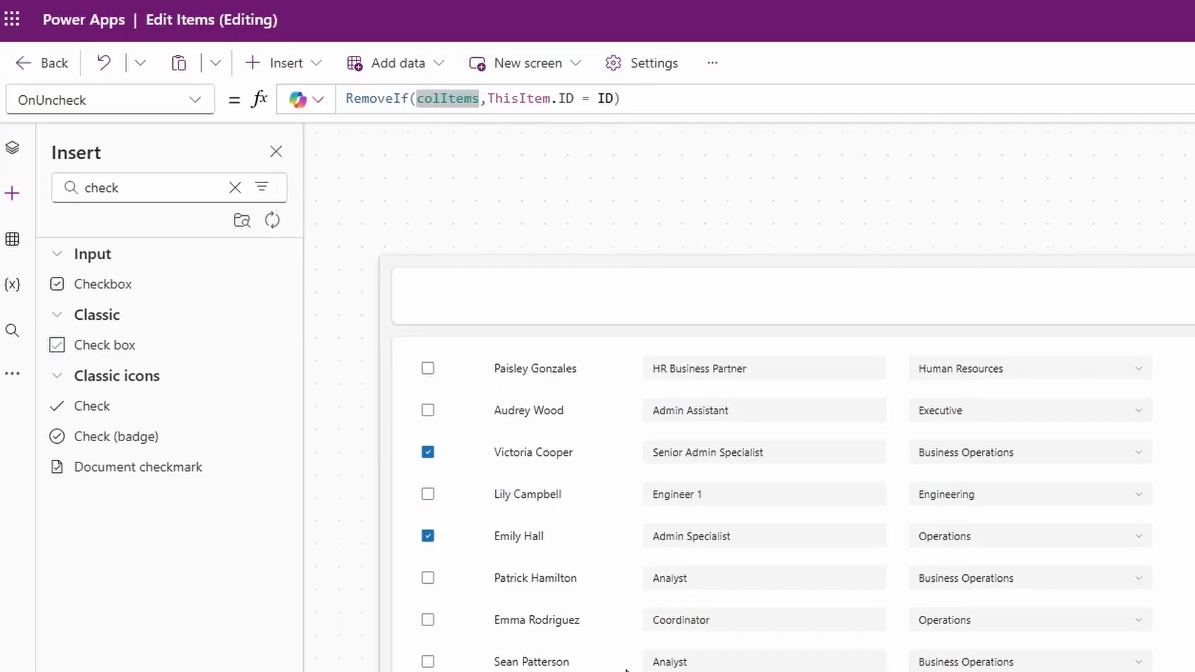
pyautogui.moveTo(443, 99)
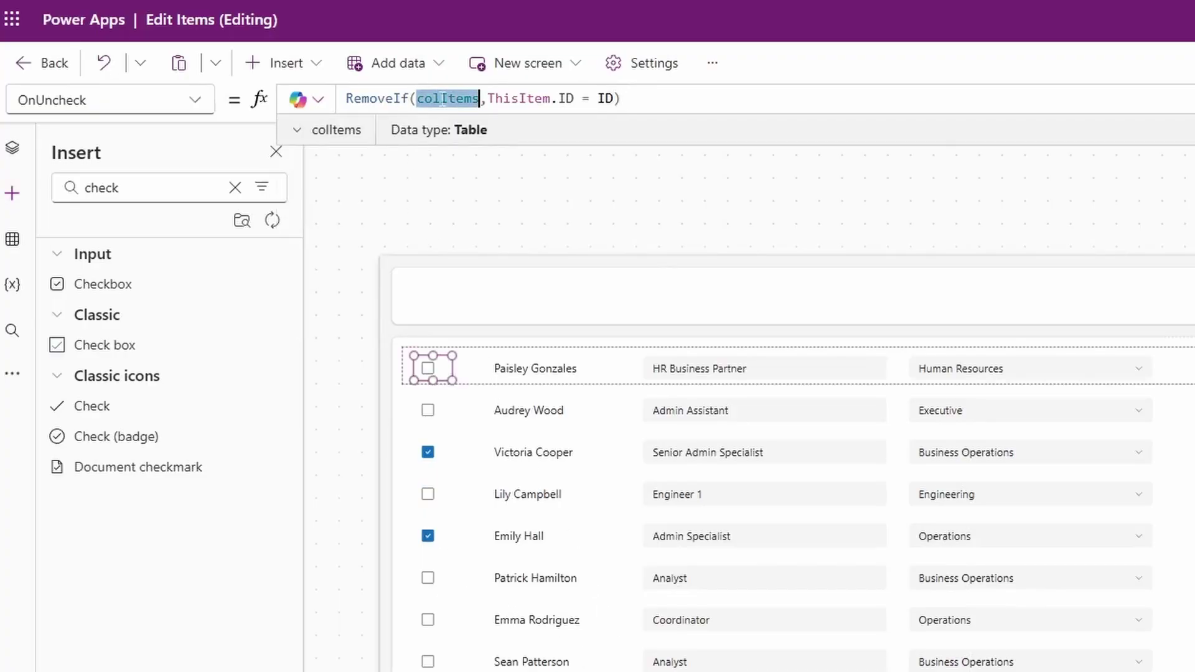
pyautogui.click(323, 130)
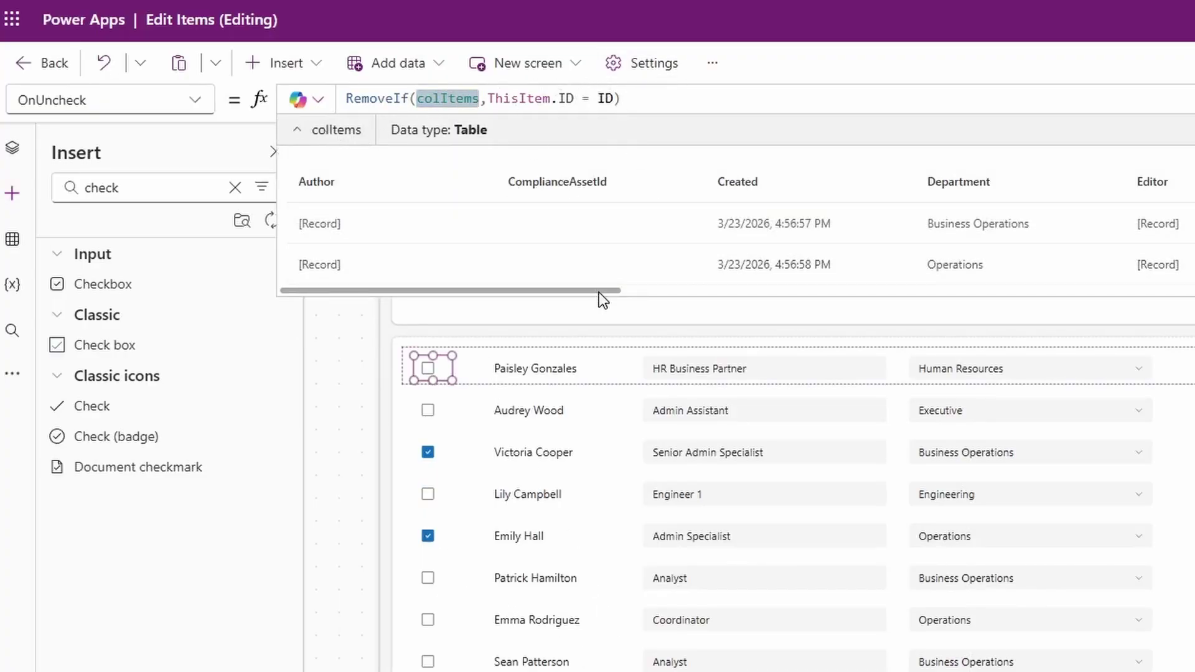
pyautogui.moveTo(599, 293); pyautogui.dragTo(734, 292)
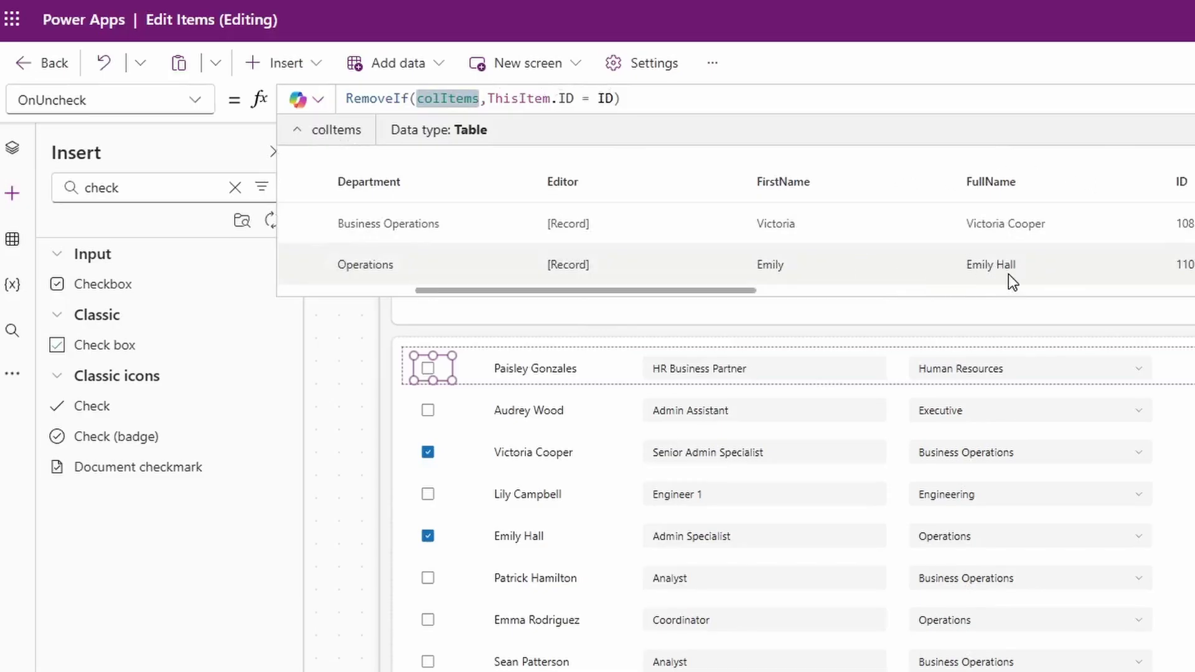
# Step: Preview the app and test whether the position fields and department dropdown accept editing in checked and unchecked rows
pyautogui.press('F5')
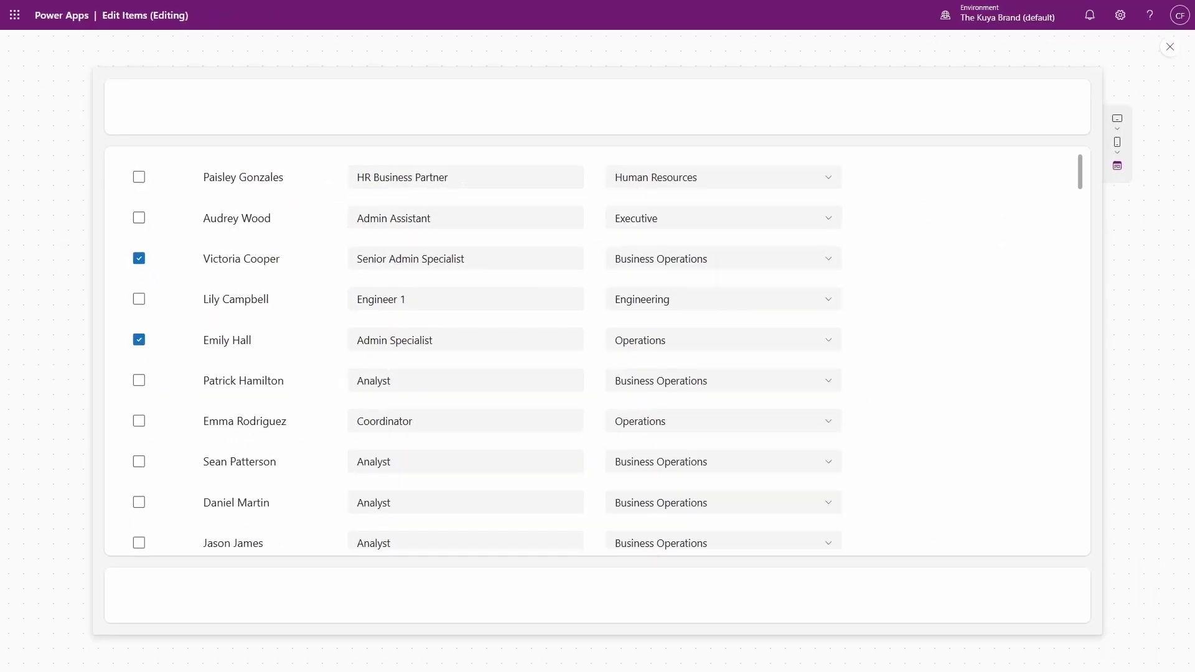
pyautogui.click(423, 178)
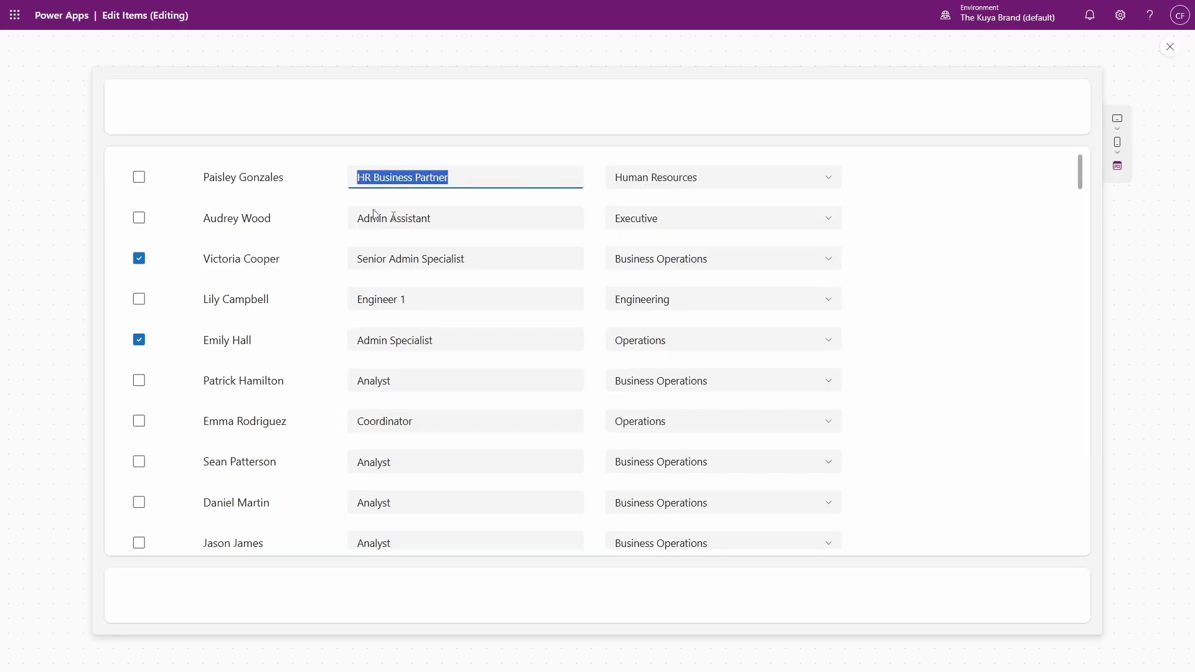
pyautogui.click(376, 215)
pyautogui.click(510, 260)
pyautogui.click(651, 261)
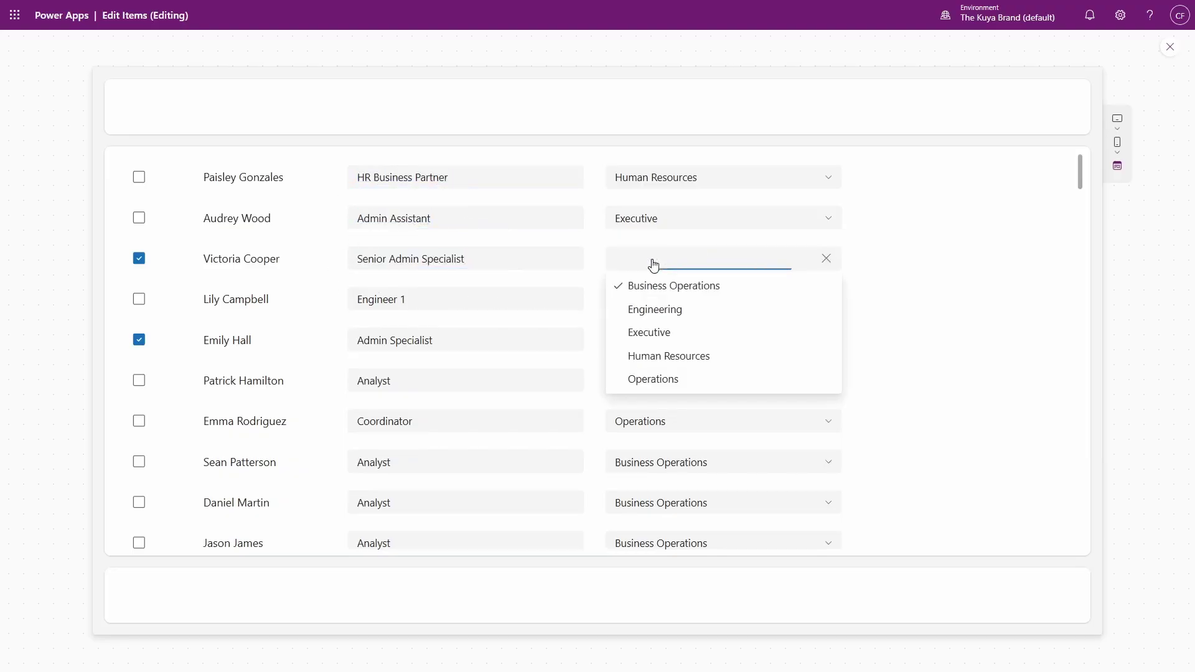
pyautogui.press('Escape')
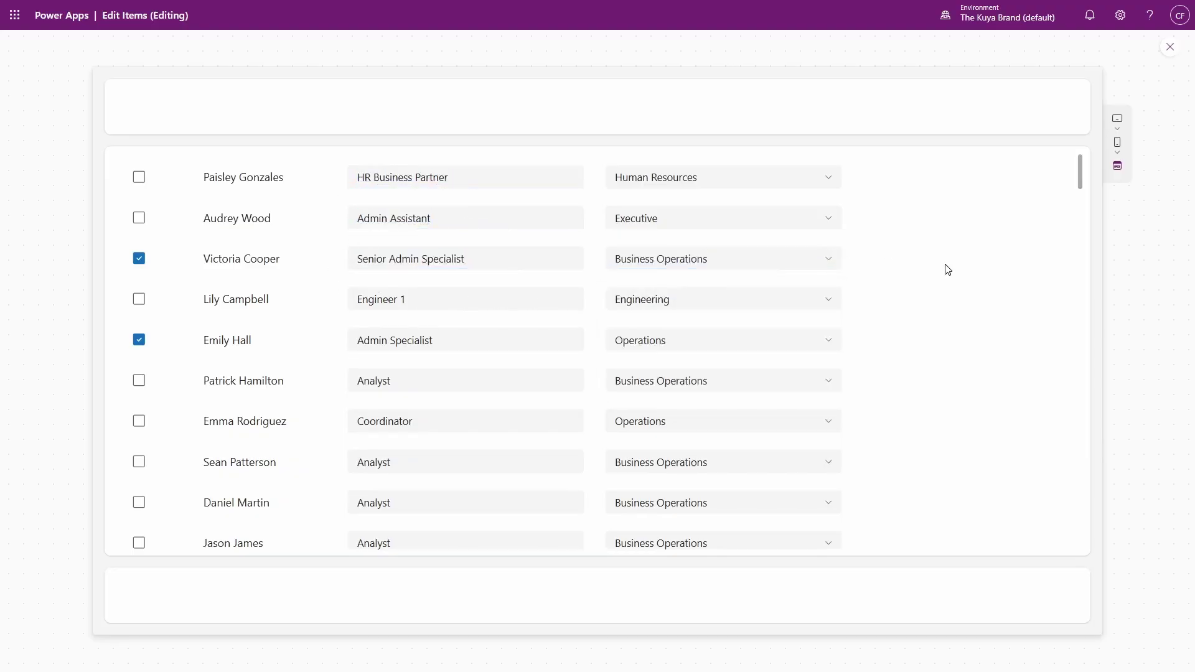
pyautogui.press('Escape')
# Step: Begin the position text input's DisplayMode formula with the condition If(ThisItem.ID in colItems.ID
pyautogui.click(135, 69)
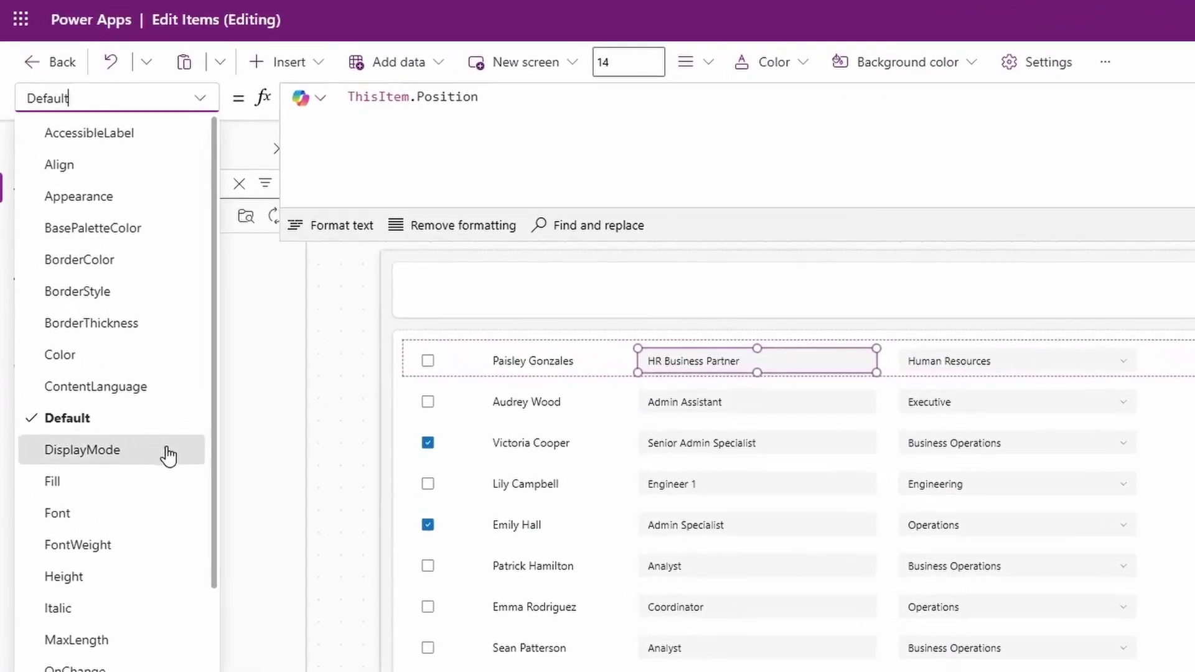
pyautogui.click(115, 306)
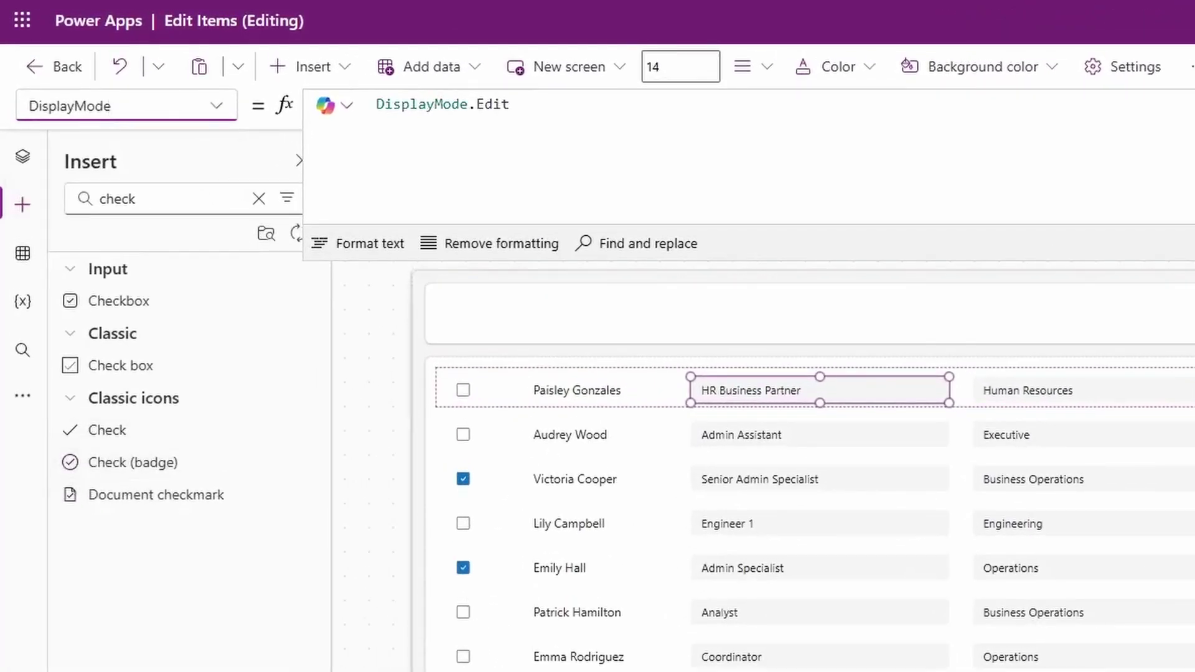
pyautogui.click(443, 105)
pyautogui.hotkey('ctrl', 'a')
pyautogui.press('BackSpace')
pyautogui.write('If(this')
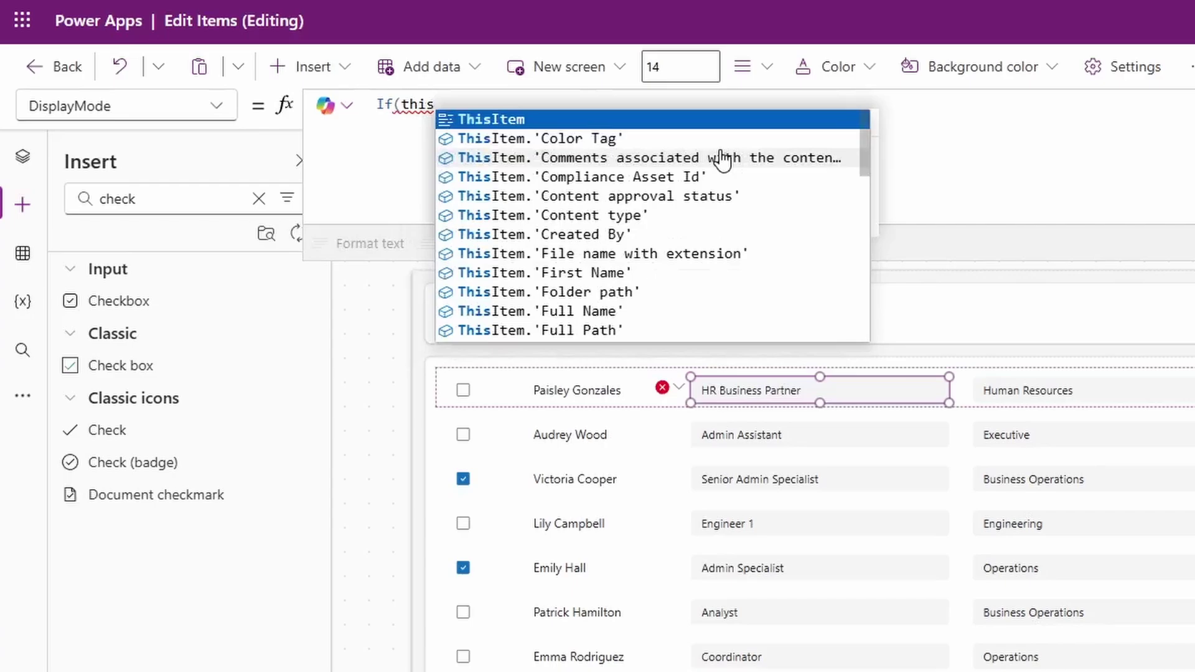
pyautogui.press('Tab')
pyautogui.write('.')
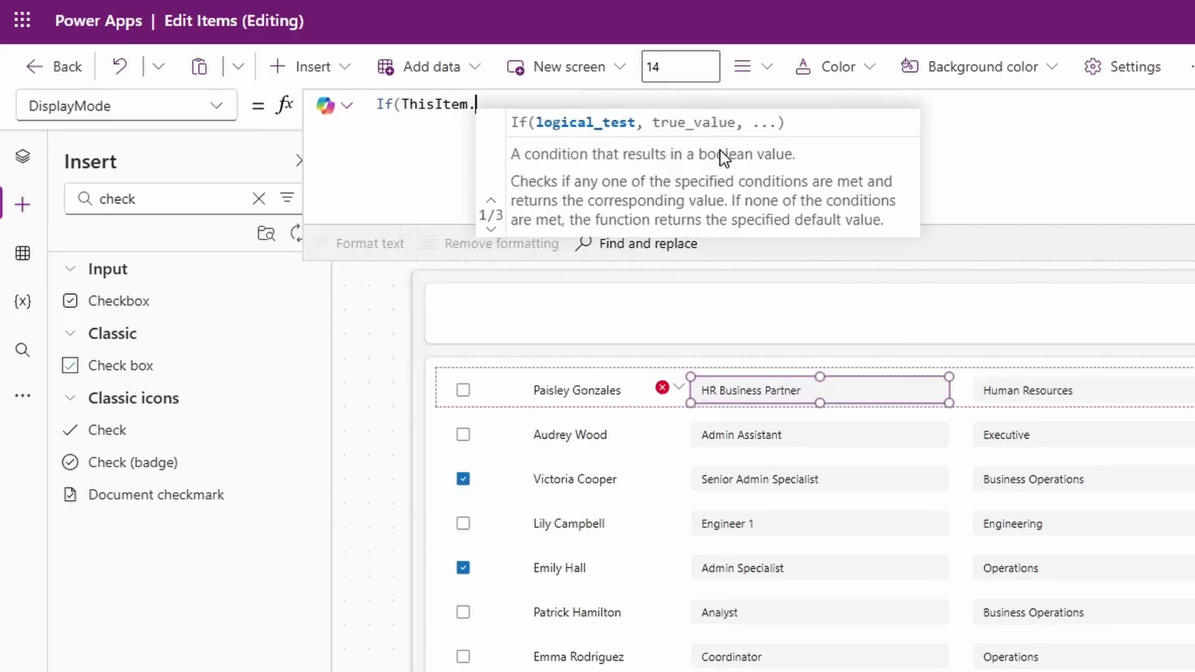
pyautogui.write('ID i')
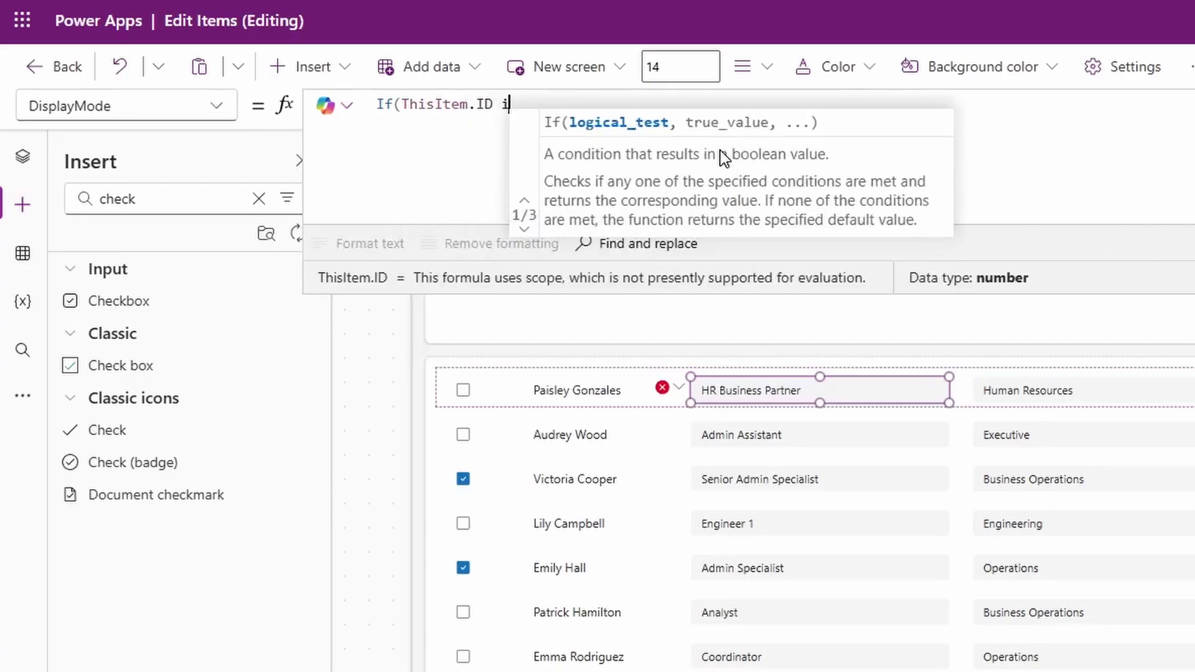
pyautogui.write('n c')
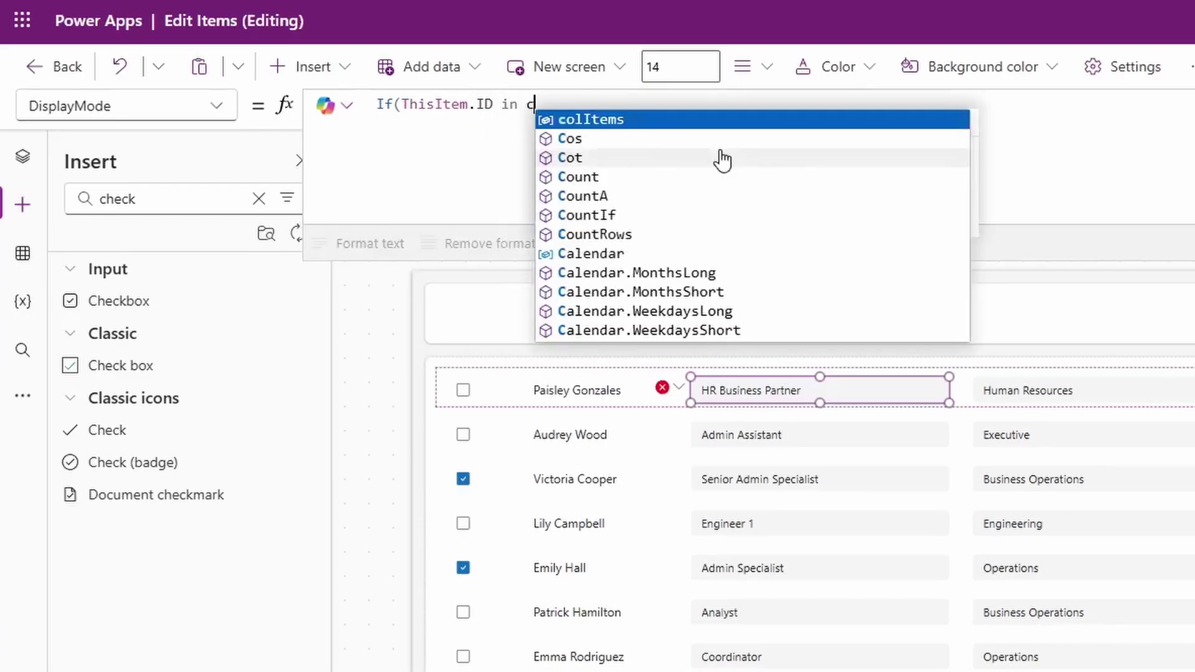
pyautogui.write('o')
pyautogui.press('BackSpace')
pyautogui.write('ol')
pyautogui.press('Tab')
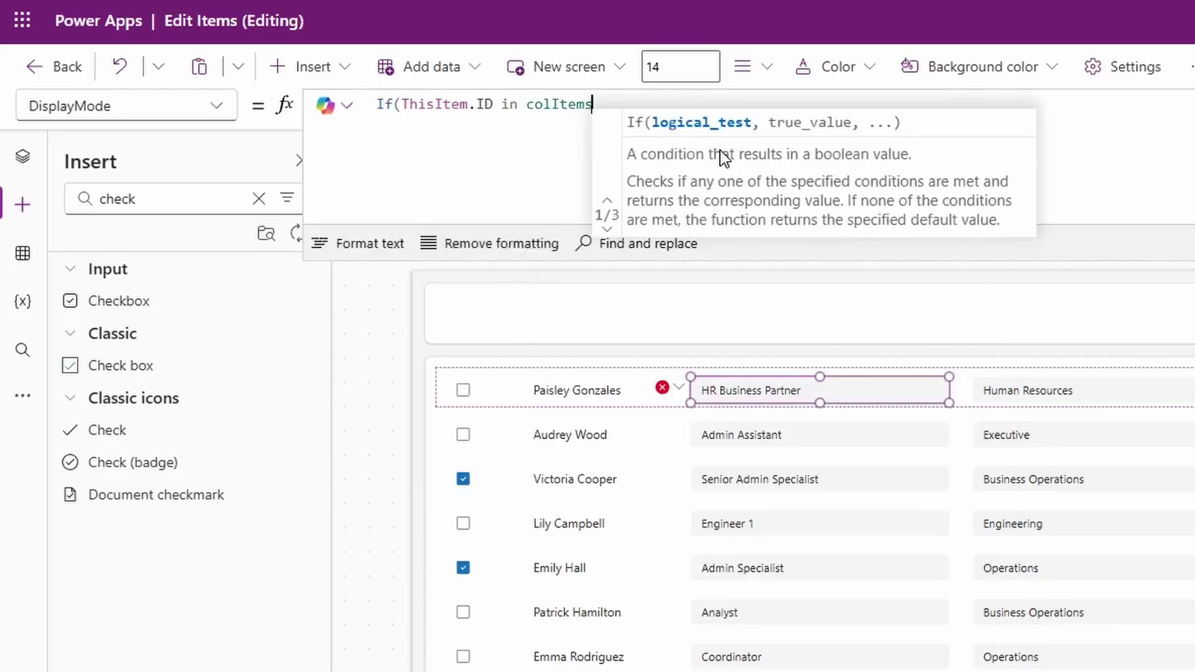
pyautogui.write('.ID')
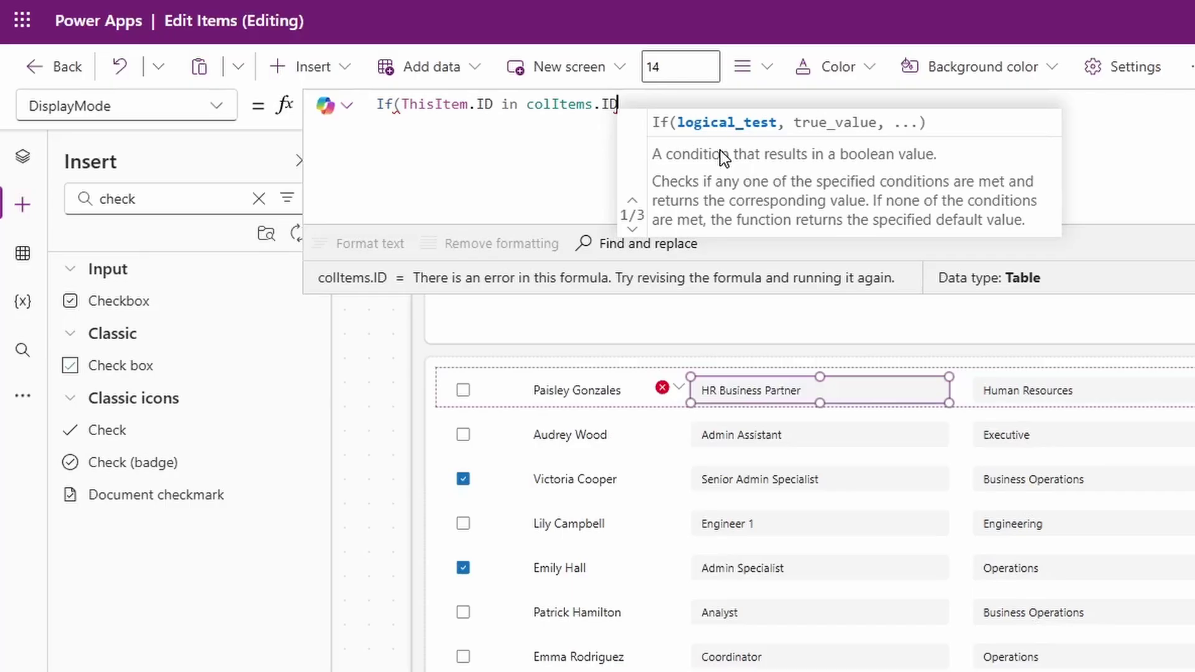
# Step: Complete the DisplayMode formula with DisplayMode.Edit, else DisplayMode.Disabled, and test it by checking the fourth and sixth gallery rows
pyautogui.write(', disp')
pyautogui.click(722, 159)
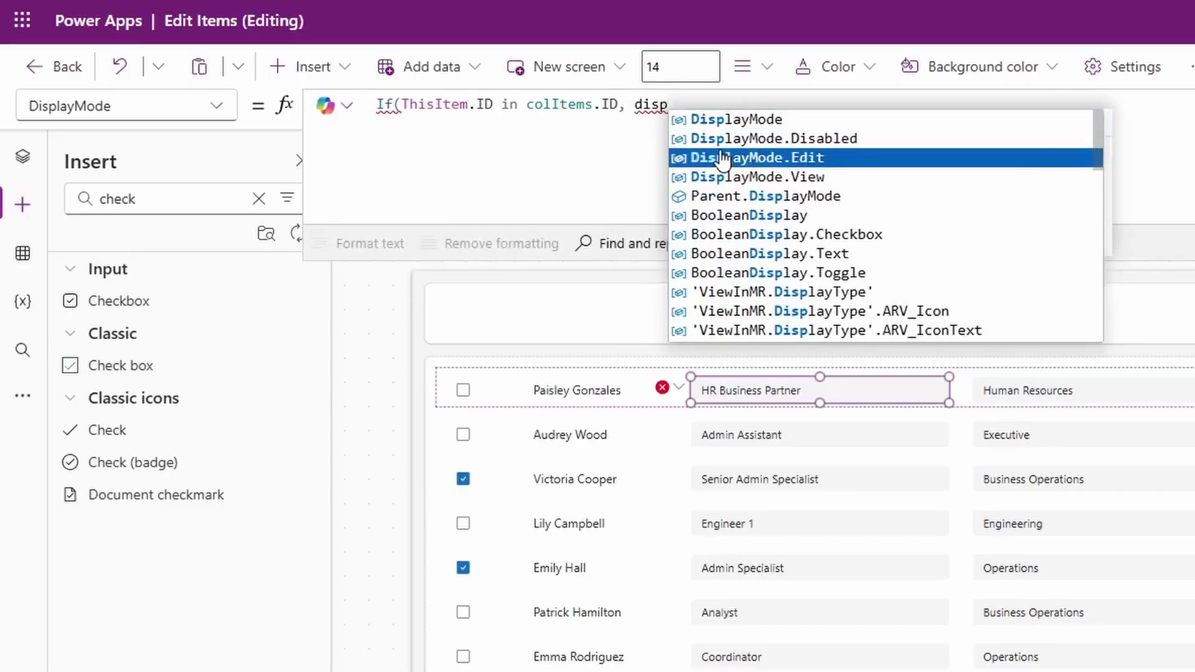
pyautogui.write(', disp')
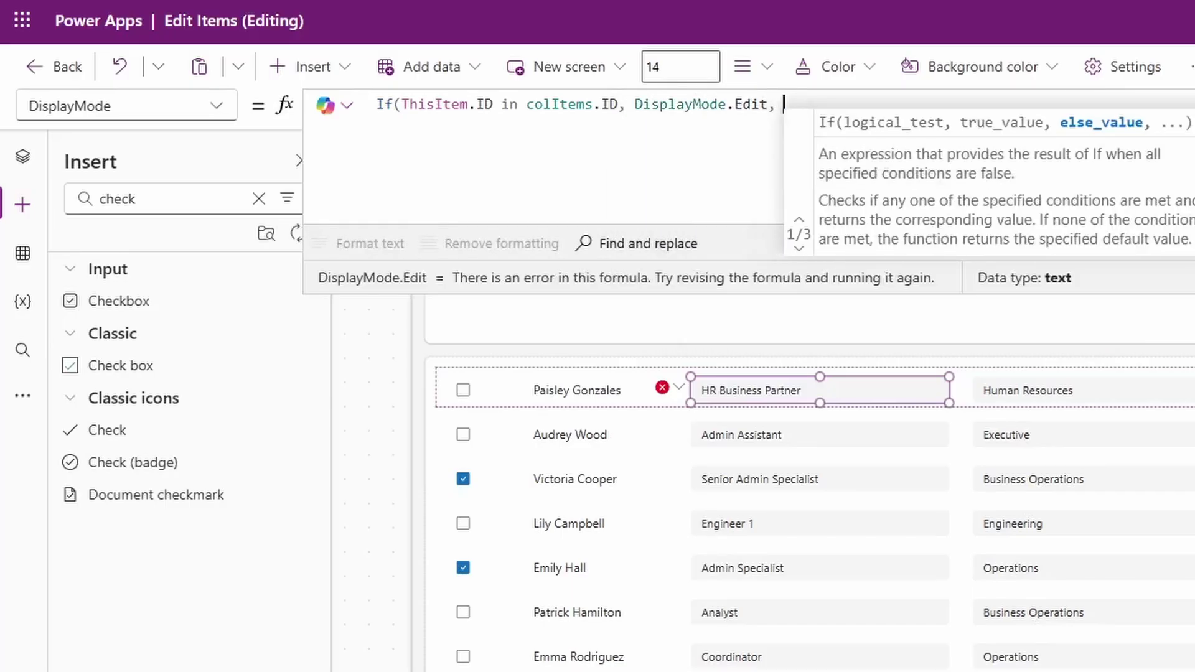
pyautogui.press('Tab')
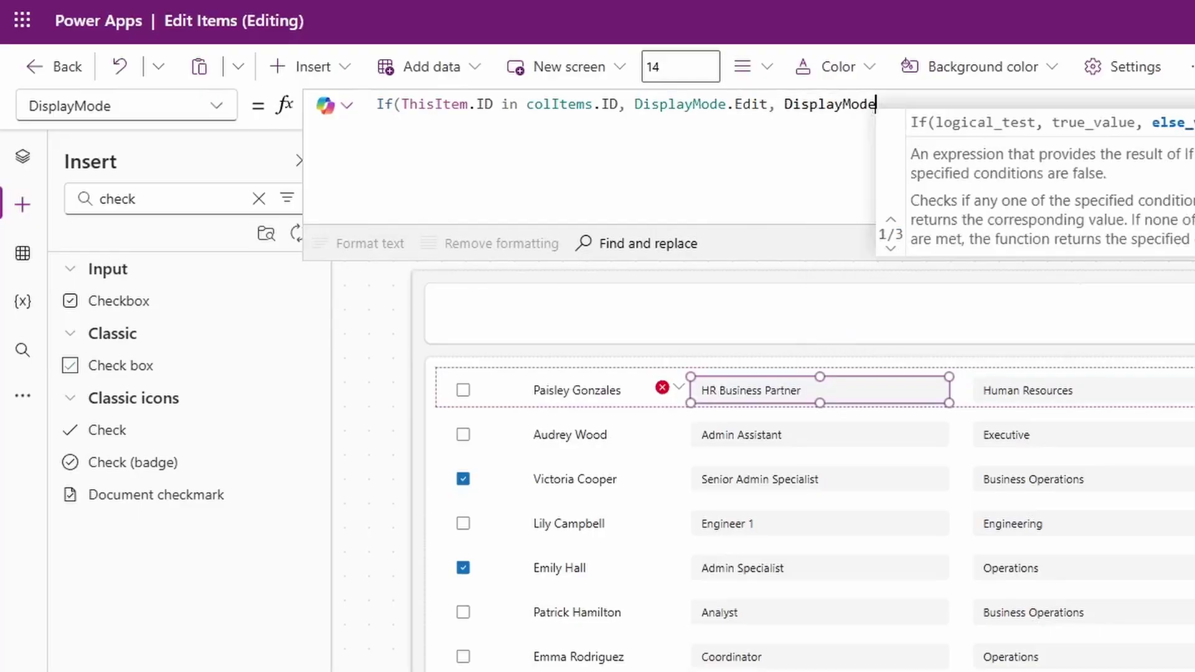
pyautogui.write('.d')
pyautogui.press('Tab')
pyautogui.write(')')
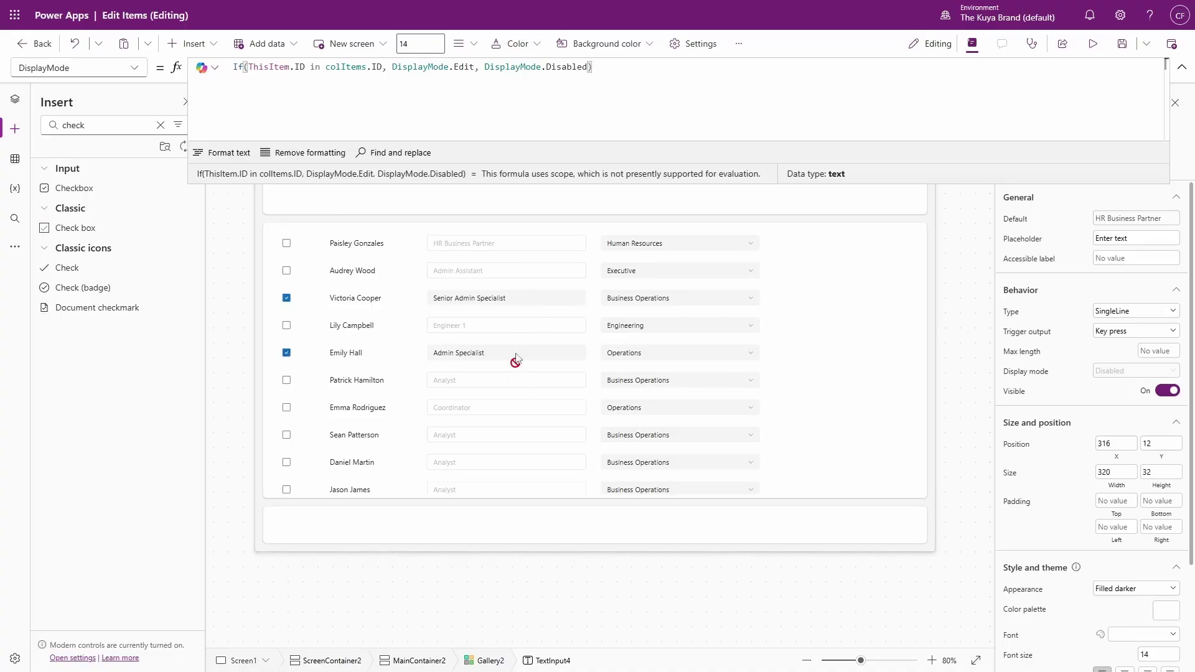
pyautogui.click(286, 325)
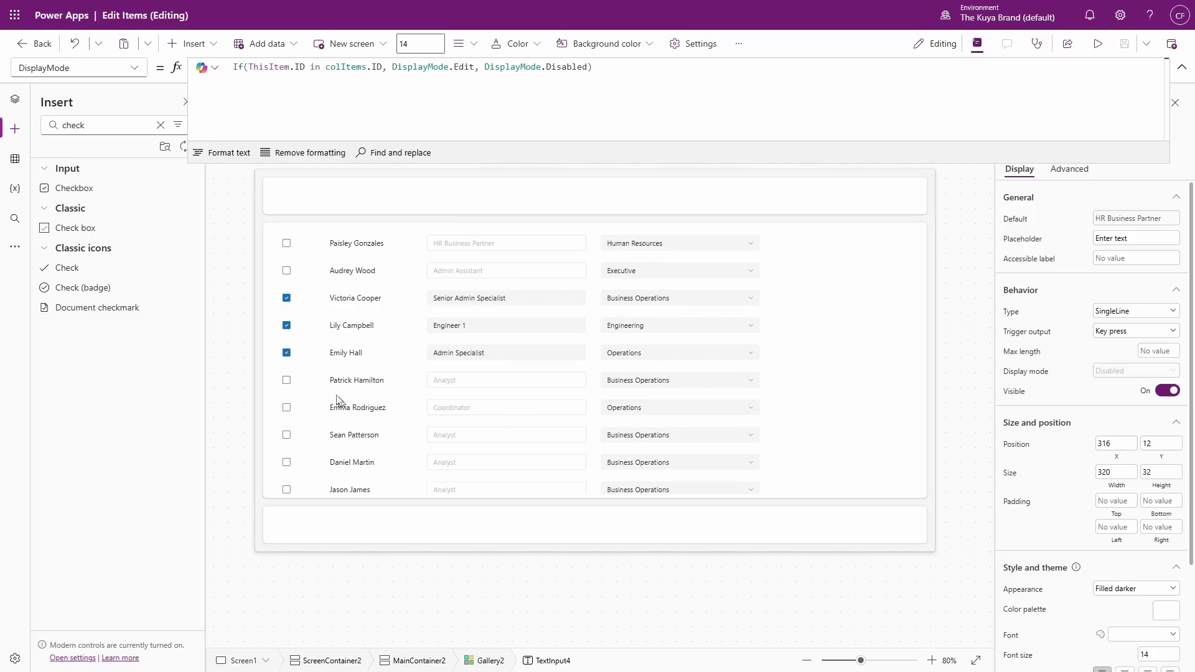
pyautogui.click(286, 380)
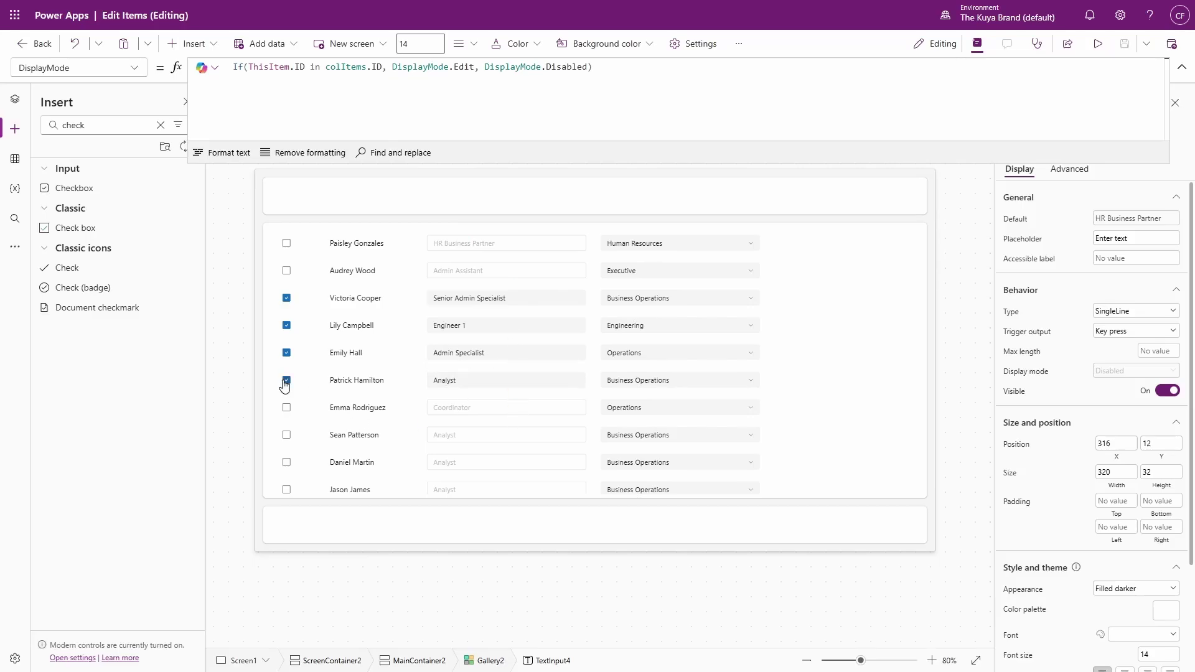
# Step: Copy the position input's formula If(ThisItem.ID in colItems.ID, DisplayMode.Edit, DisplayMode.Disabled) to the department dropdown's DisplayMode property
pyautogui.click(1166, 65)
pyautogui.hotkey('ctrl', 'a')
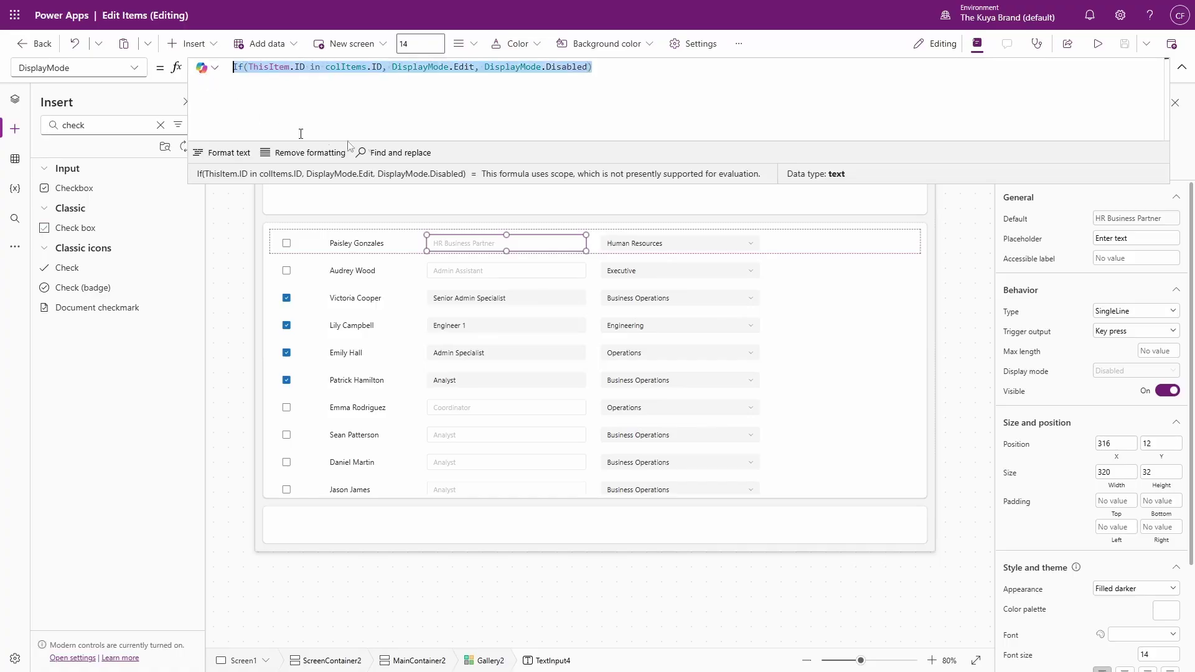
pyautogui.click(627, 247)
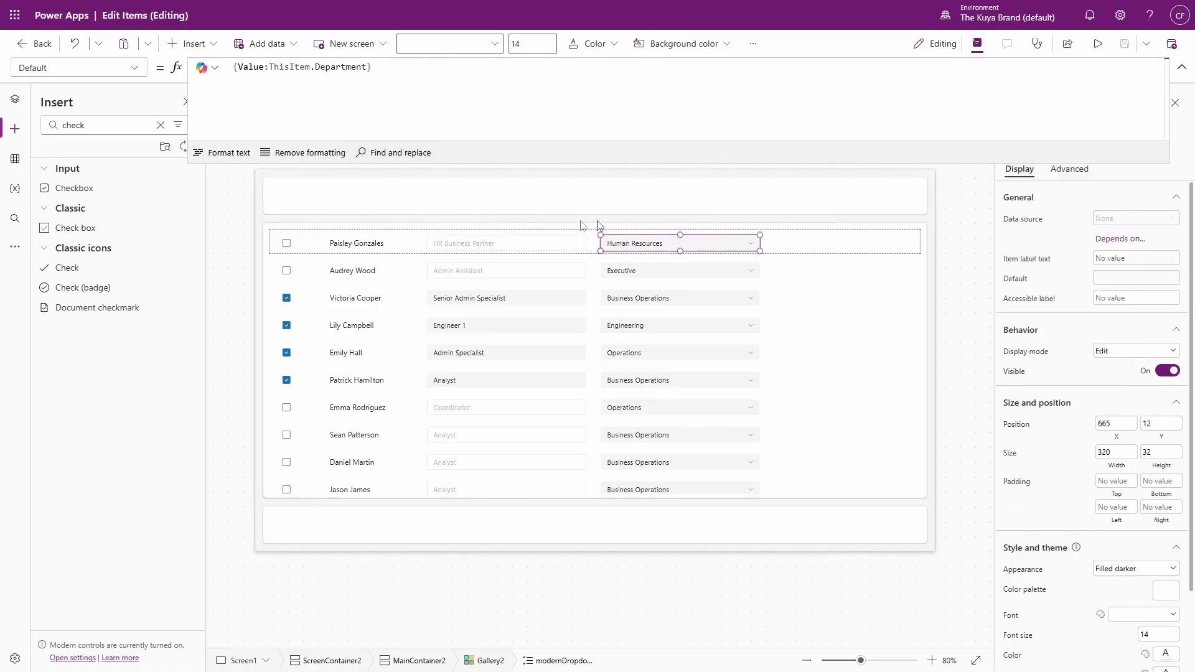
pyautogui.click(135, 69)
pyautogui.click(56, 282)
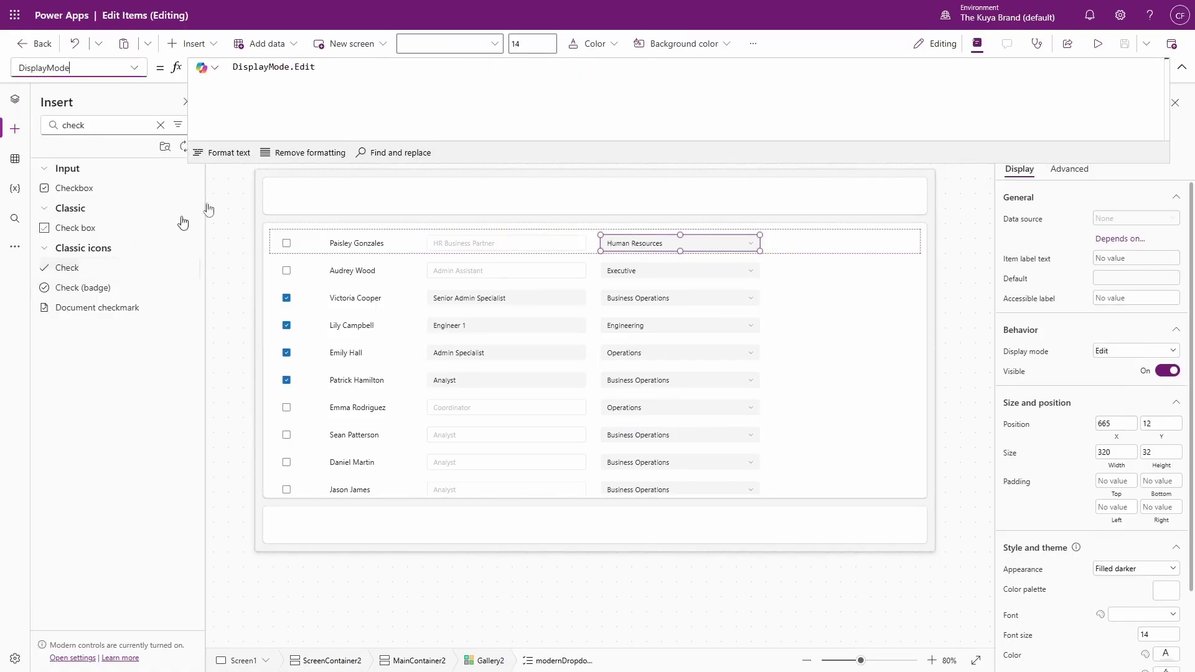
pyautogui.hotkey('ctrl', 'v')
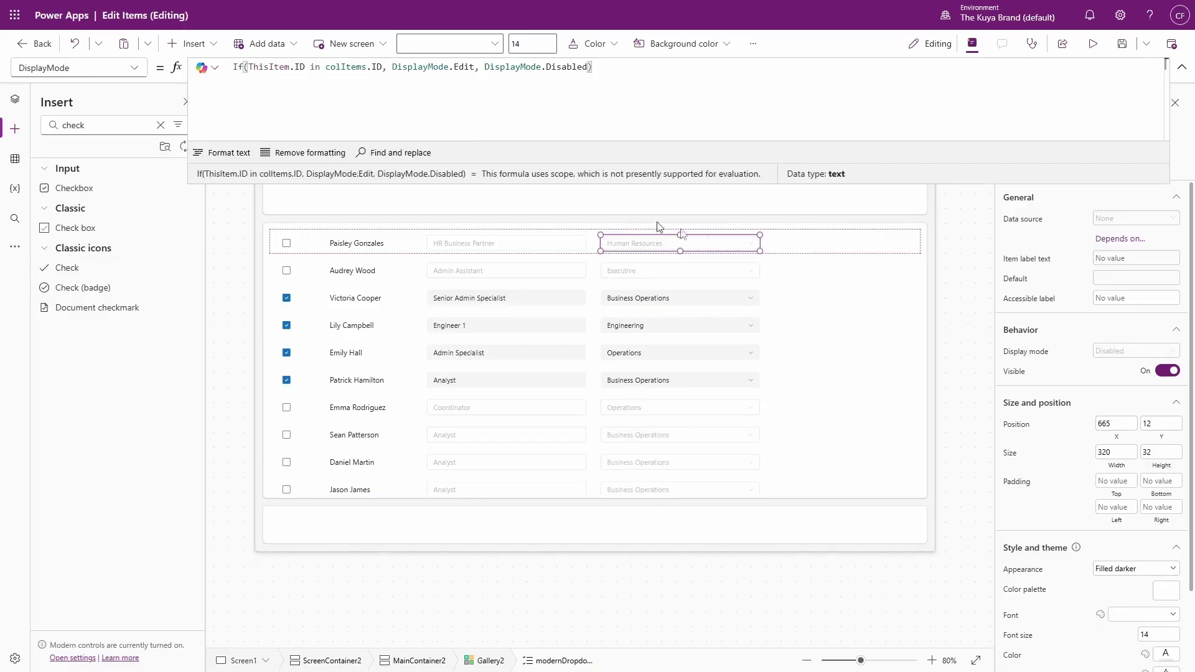
# Step: Test the position fields and the department dropdown in the checked gallery rows without changing any value
pyautogui.click(857, 342)
pyautogui.click(529, 298)
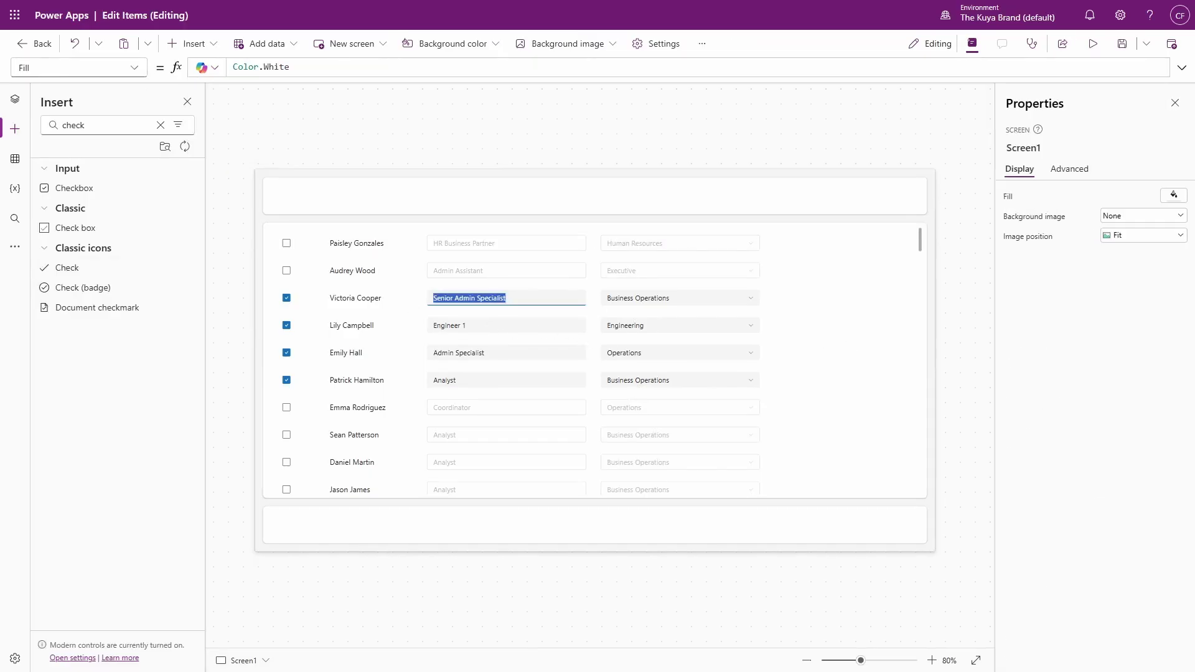
pyautogui.click(436, 325)
pyautogui.click(528, 352)
pyautogui.click(653, 336)
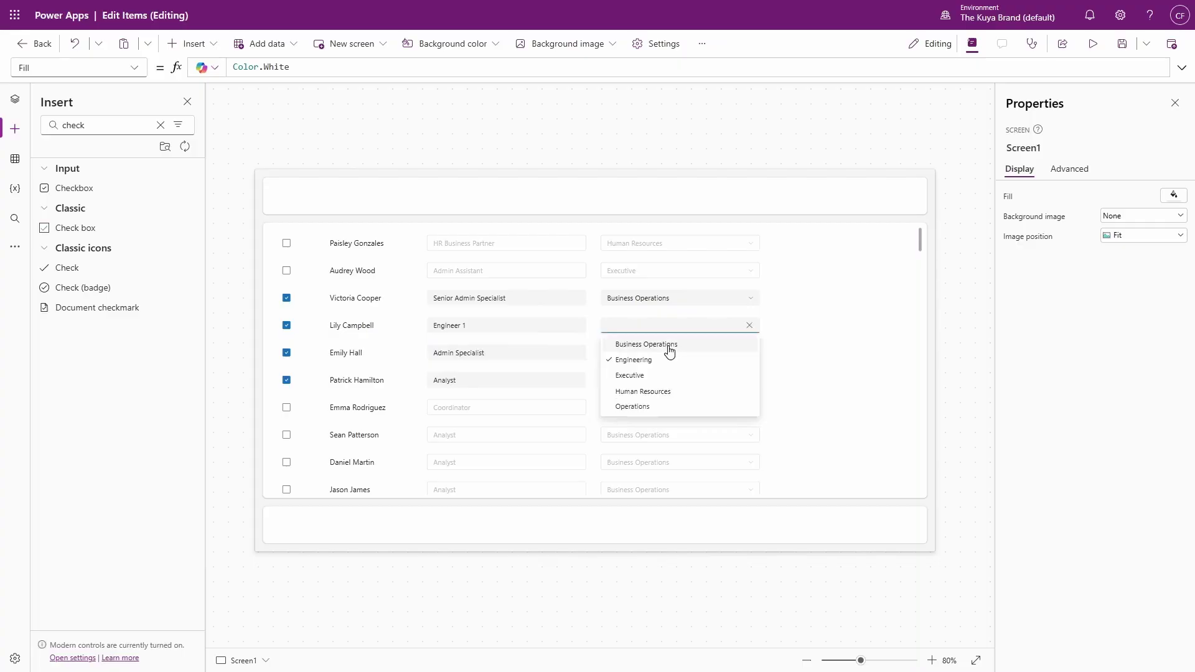
pyautogui.click(623, 308)
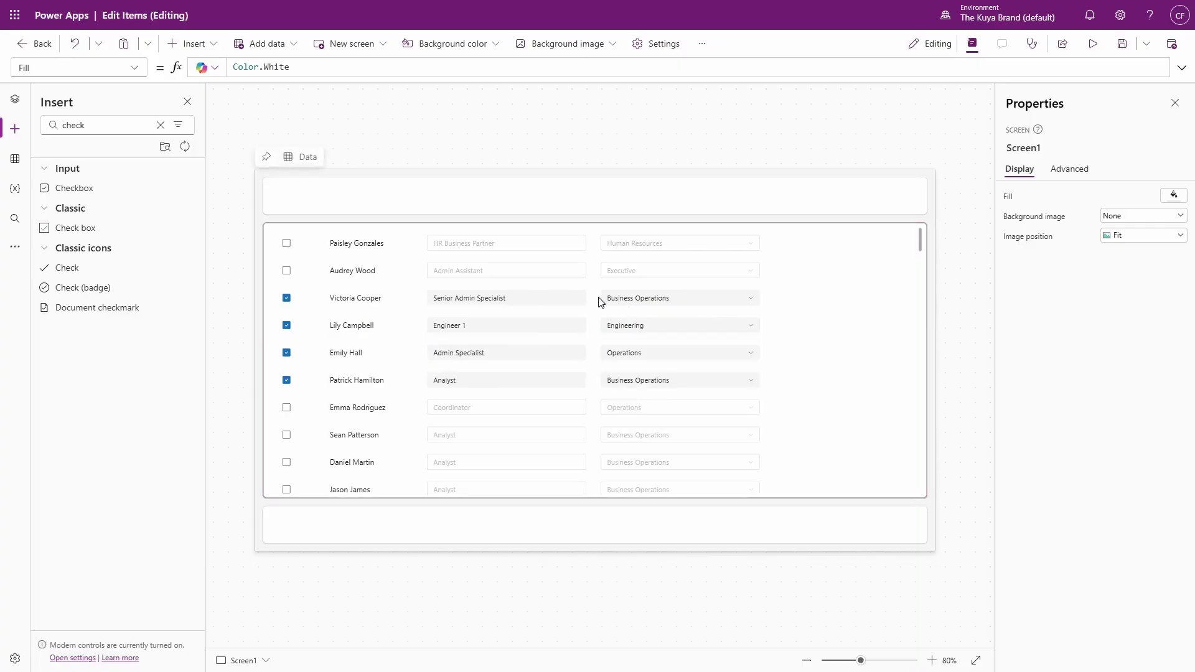
# Step: Begin the position text input's OnChange formula with Patch(colItems, as the table to update
pyautogui.click(570, 248)
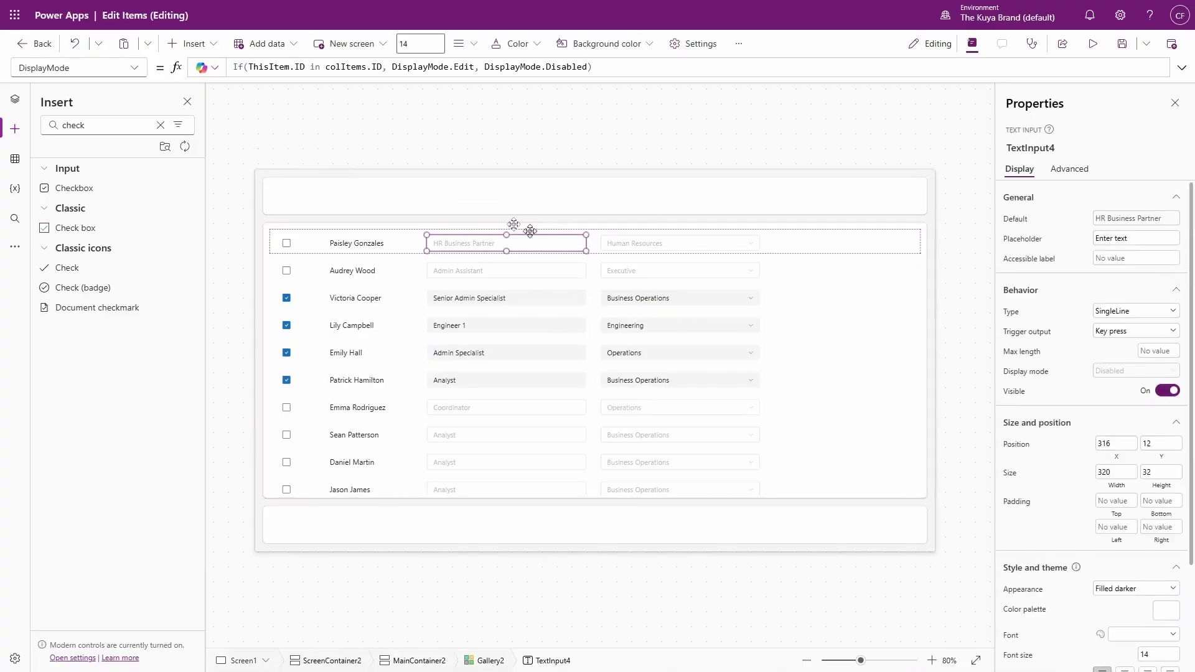
pyautogui.click(137, 72)
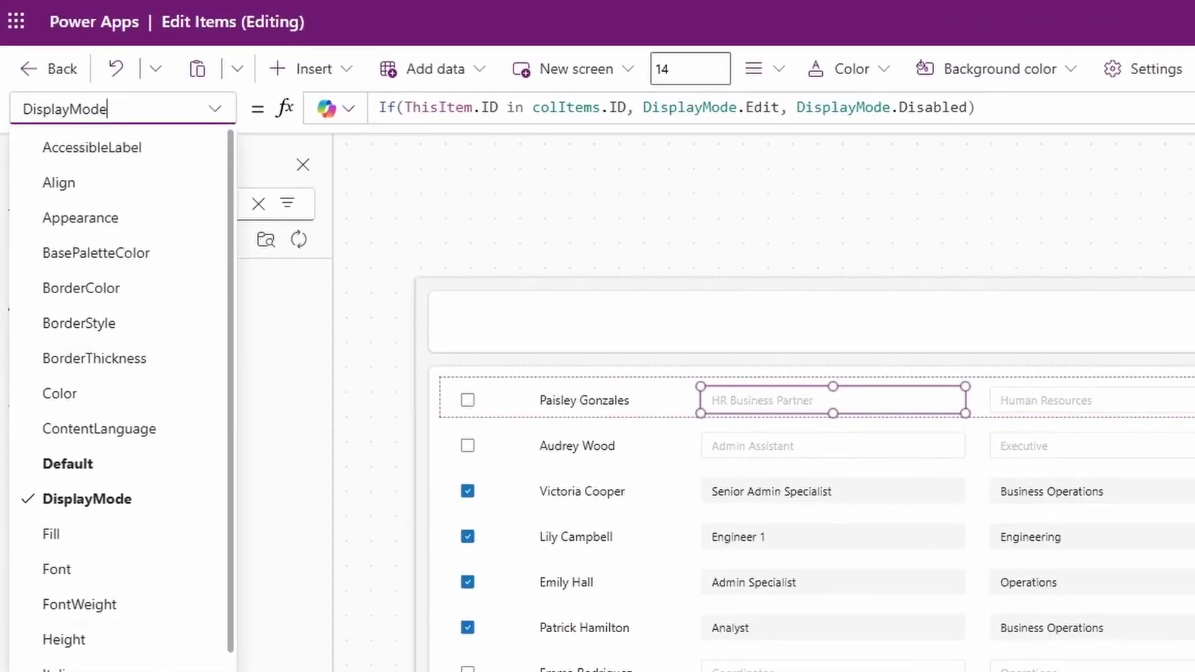
pyautogui.click(74, 671)
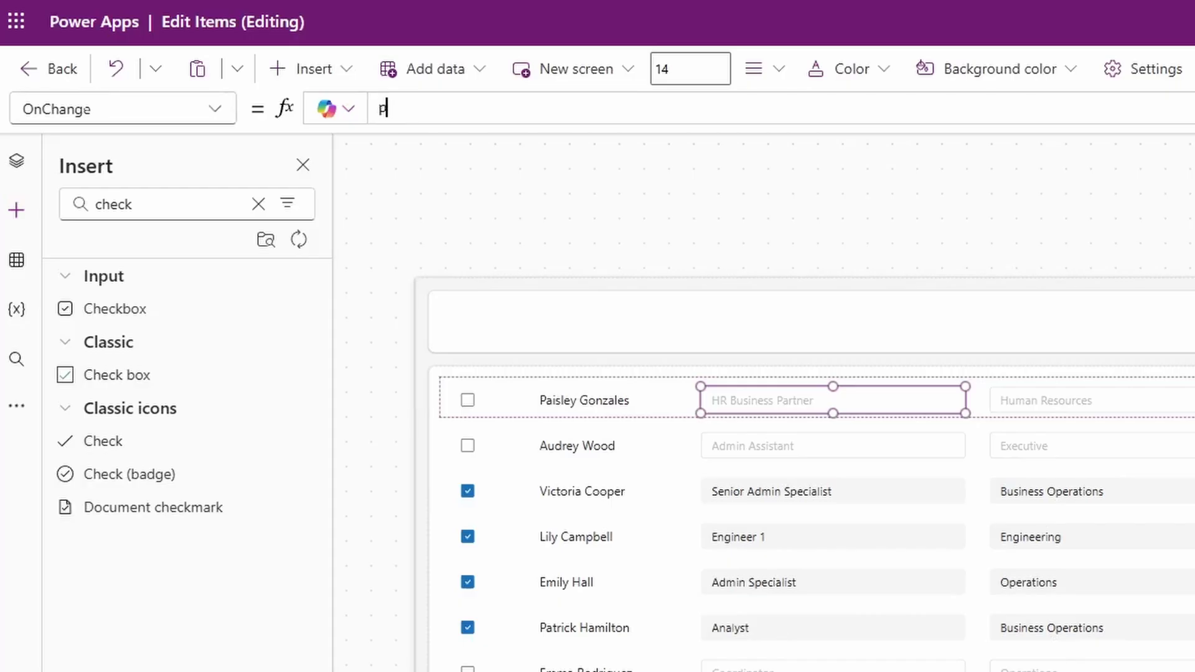
pyautogui.write('atch(')
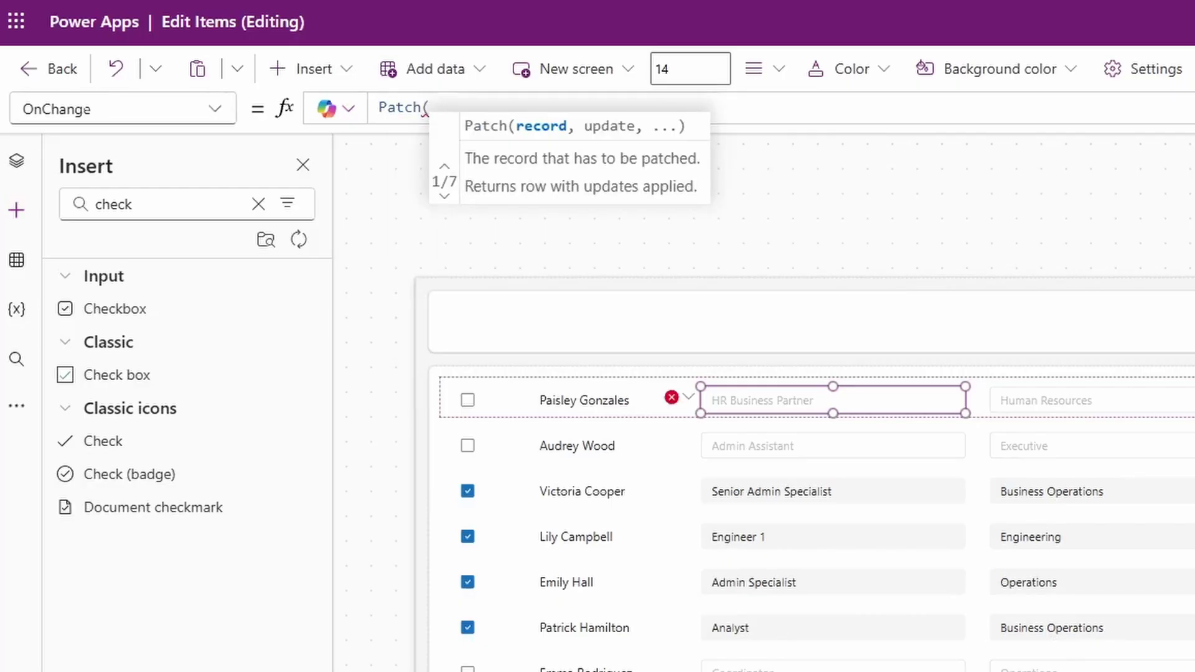
pyautogui.write('colItems')
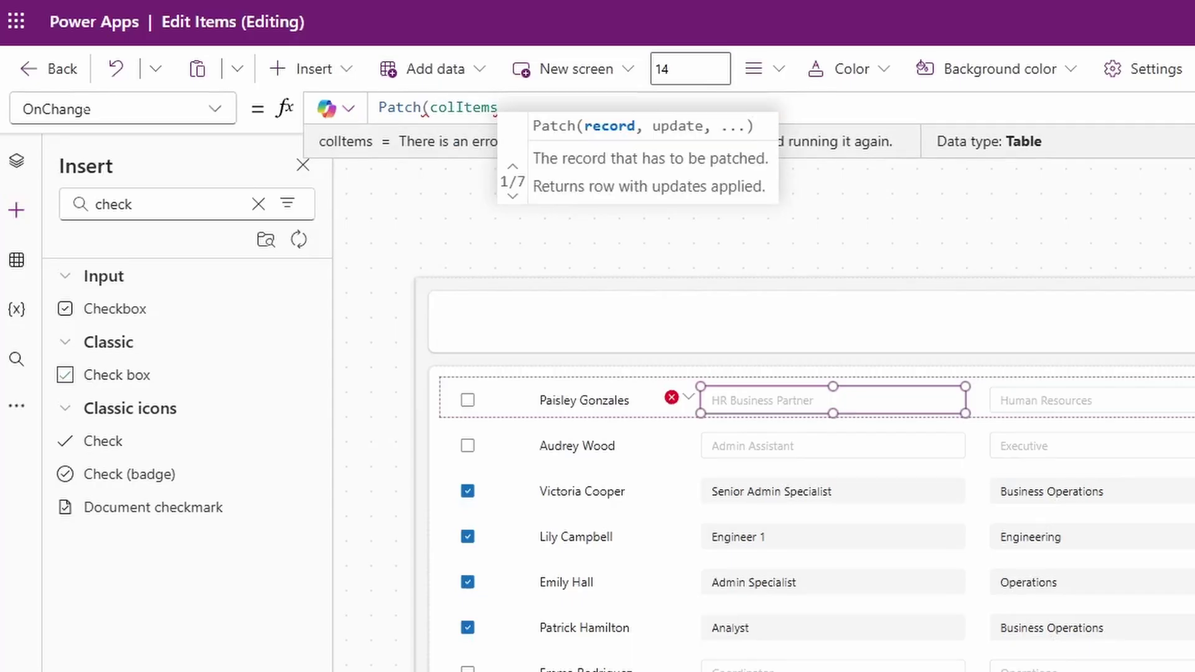
pyautogui.write(',')
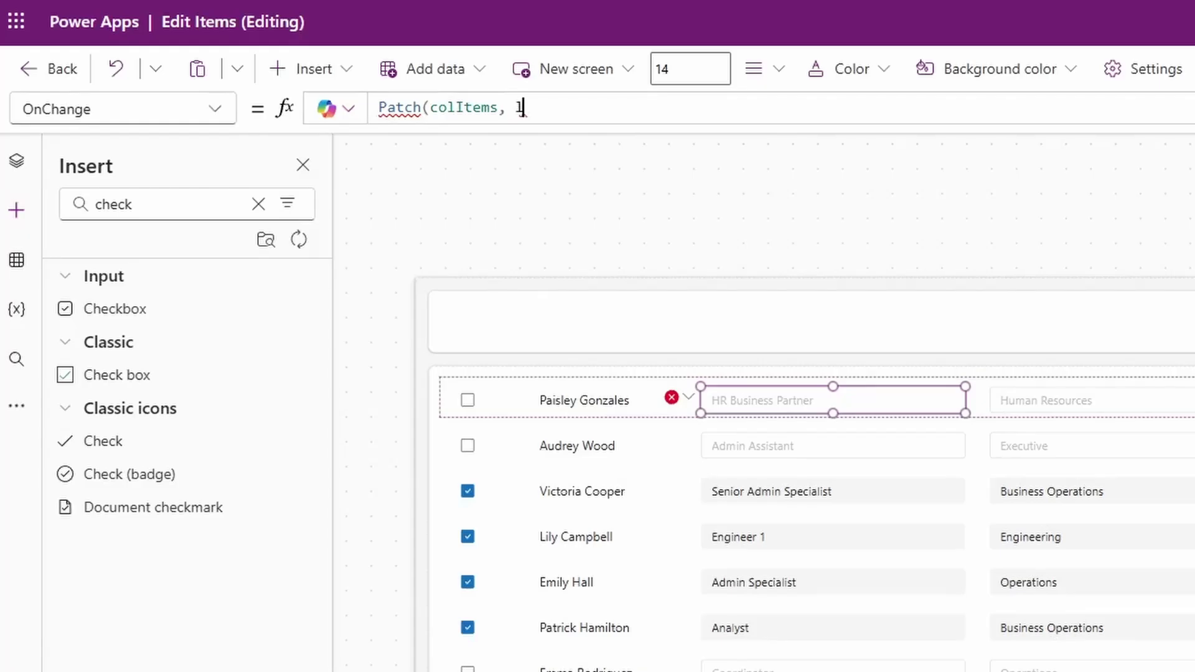
# Step: Add LookUp(colItems, ID = ThisItem.ID) as the record argument of the position input's Patch formula
pyautogui.write('ook')
pyautogui.press('Tab')
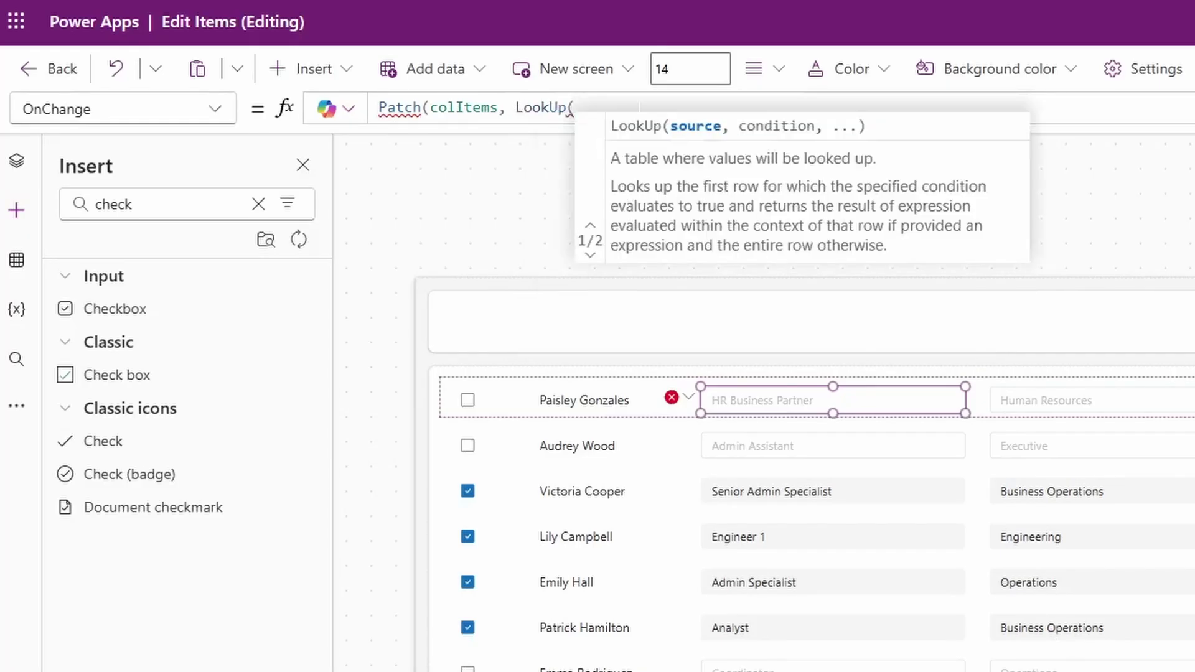
pyautogui.write('col')
pyautogui.press('Tab')
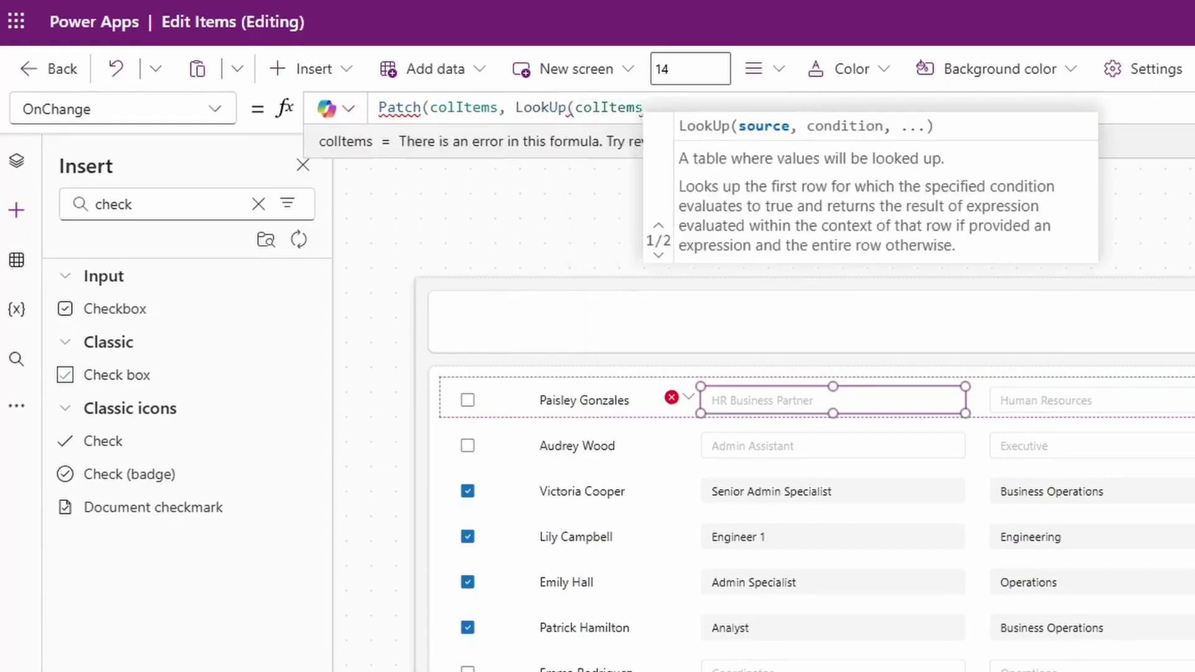
pyautogui.write(', ID')
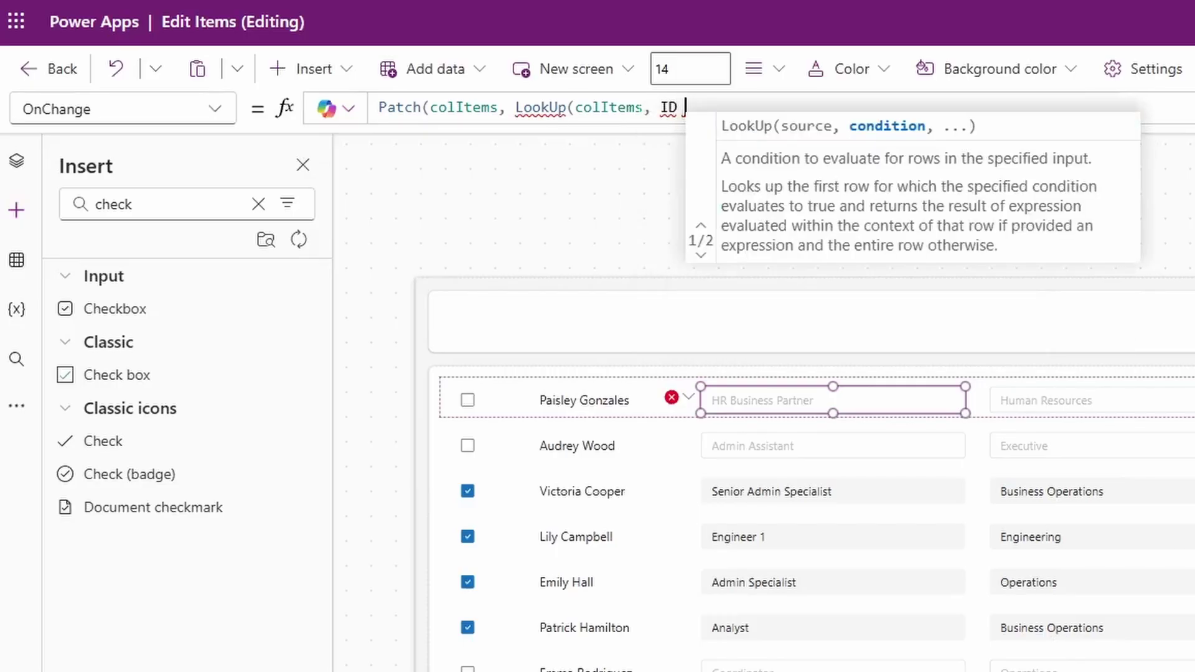
pyautogui.write(' = this')
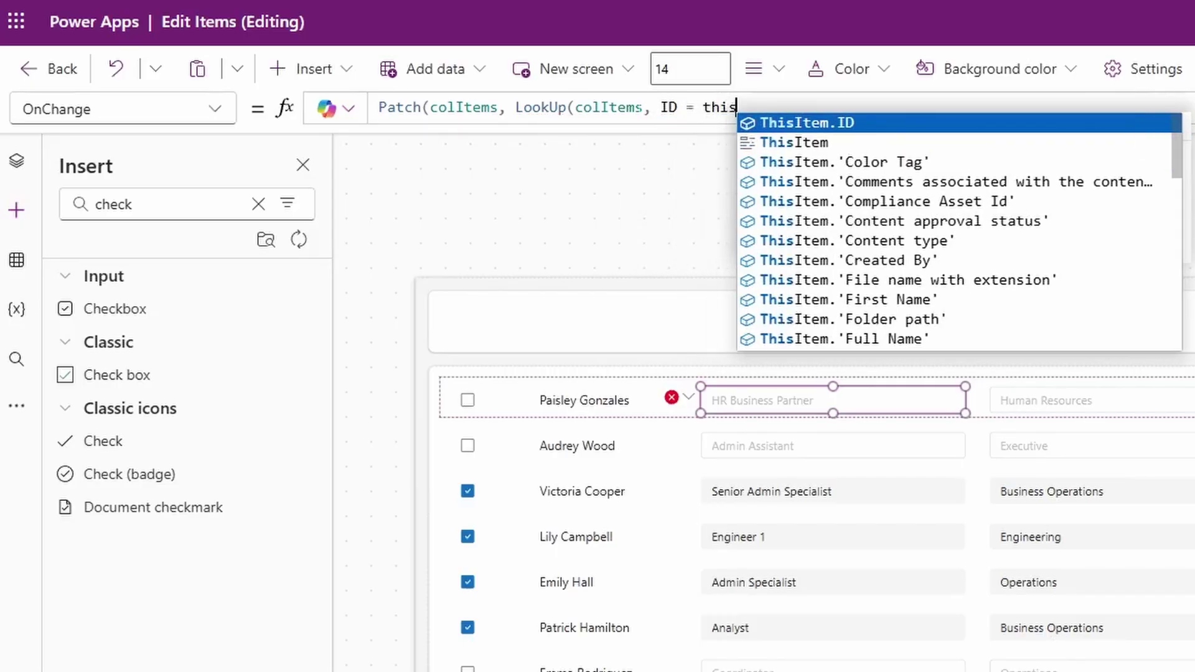
pyautogui.press('Tab')
pyautogui.write(')')
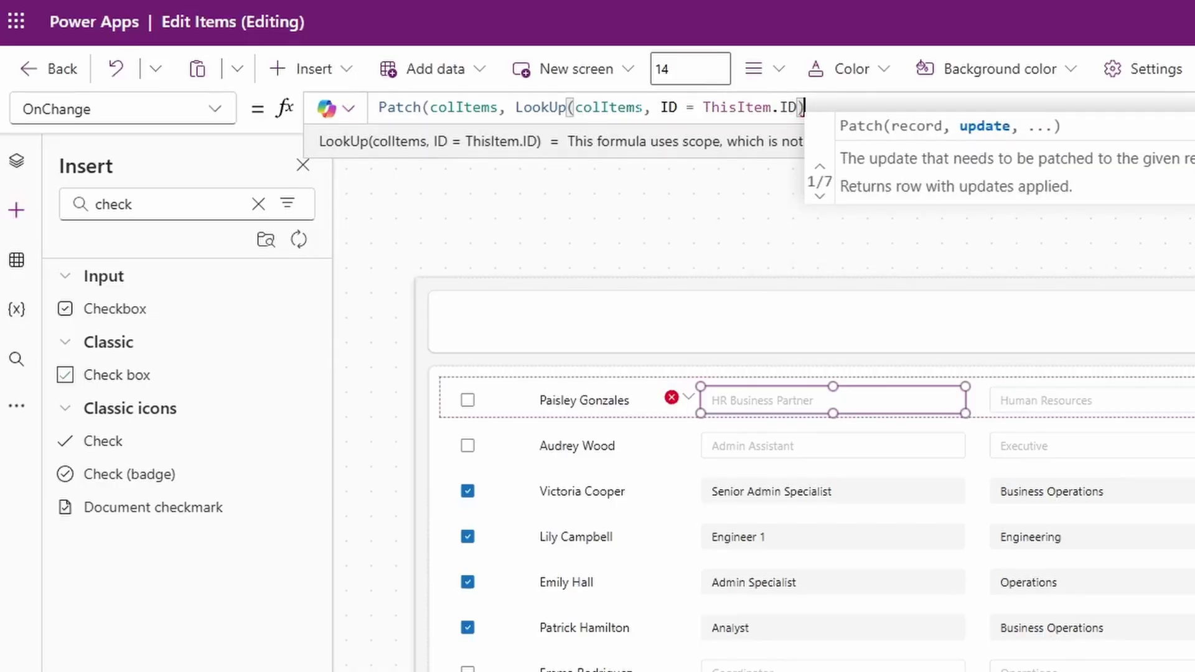
pyautogui.write(',')
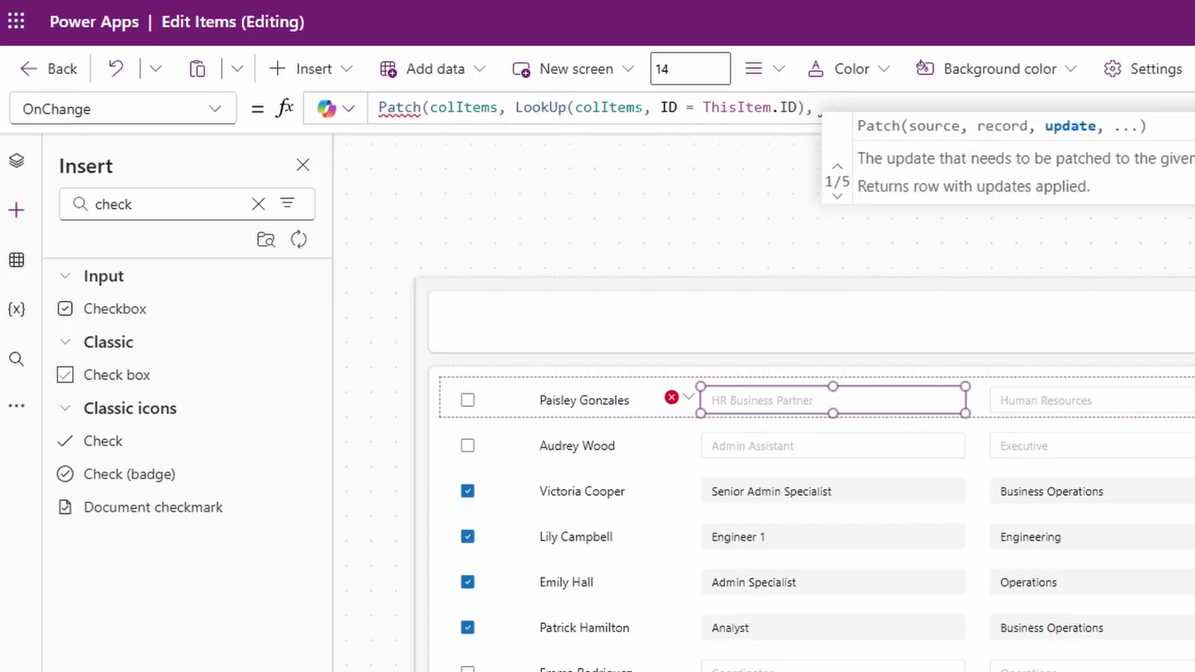
# Step: Complete the position input's Patch formula with the update record {Position:Self.Text}
pyautogui.write('{')
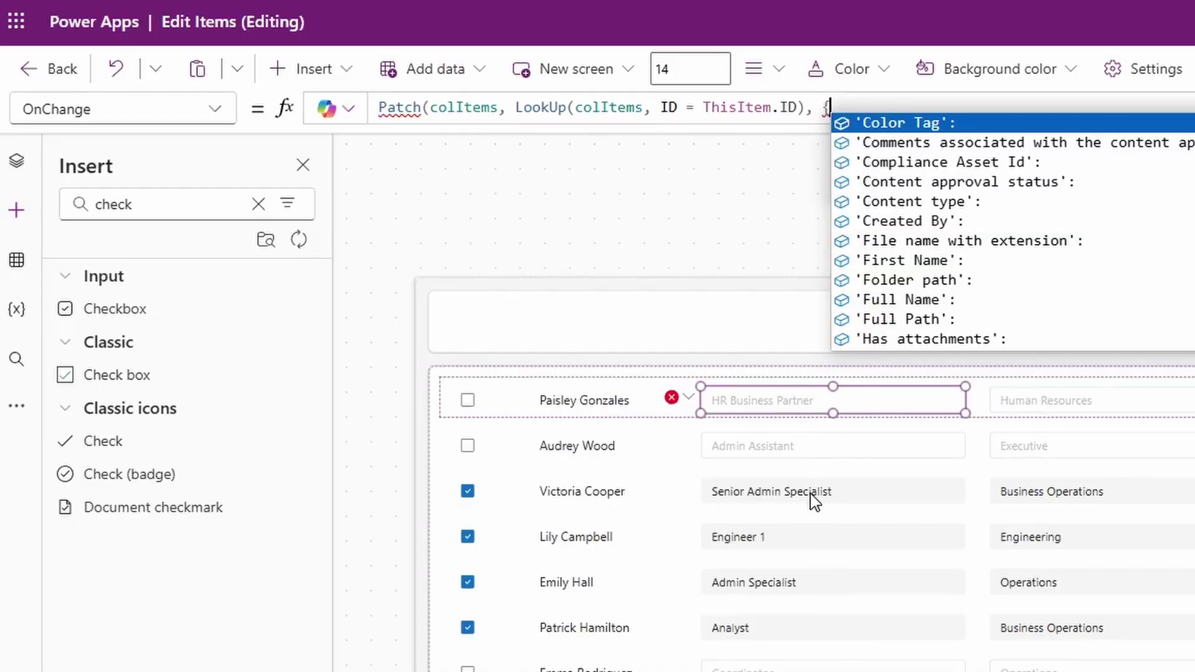
pyautogui.write('Position:')
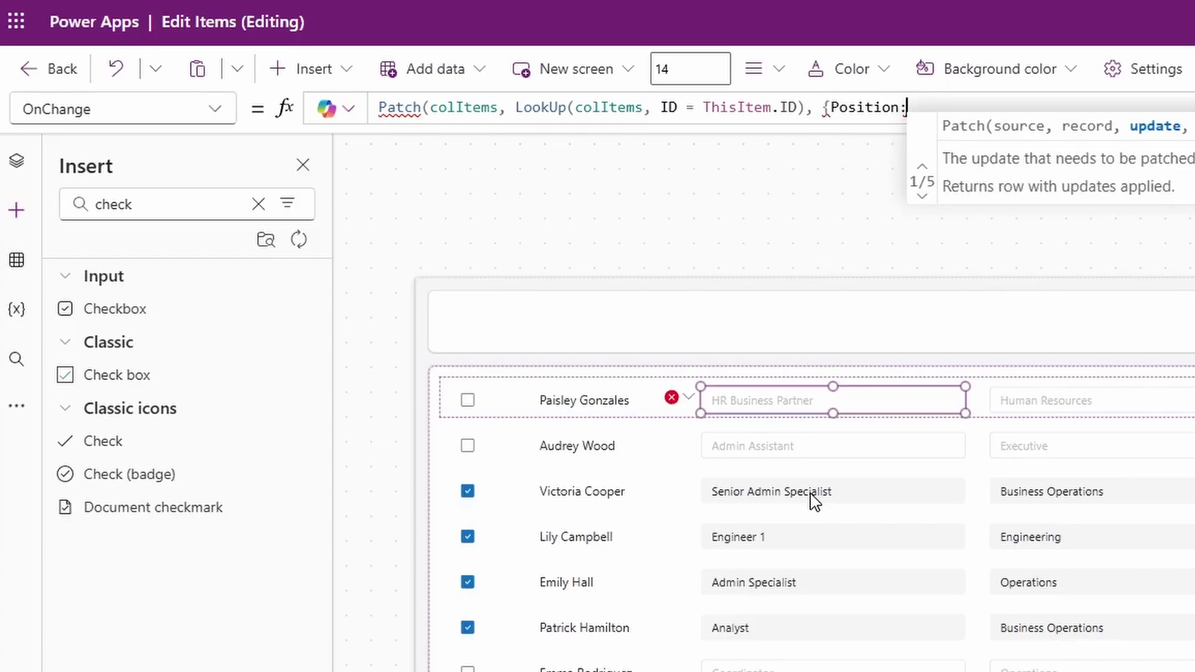
pyautogui.write('Self')
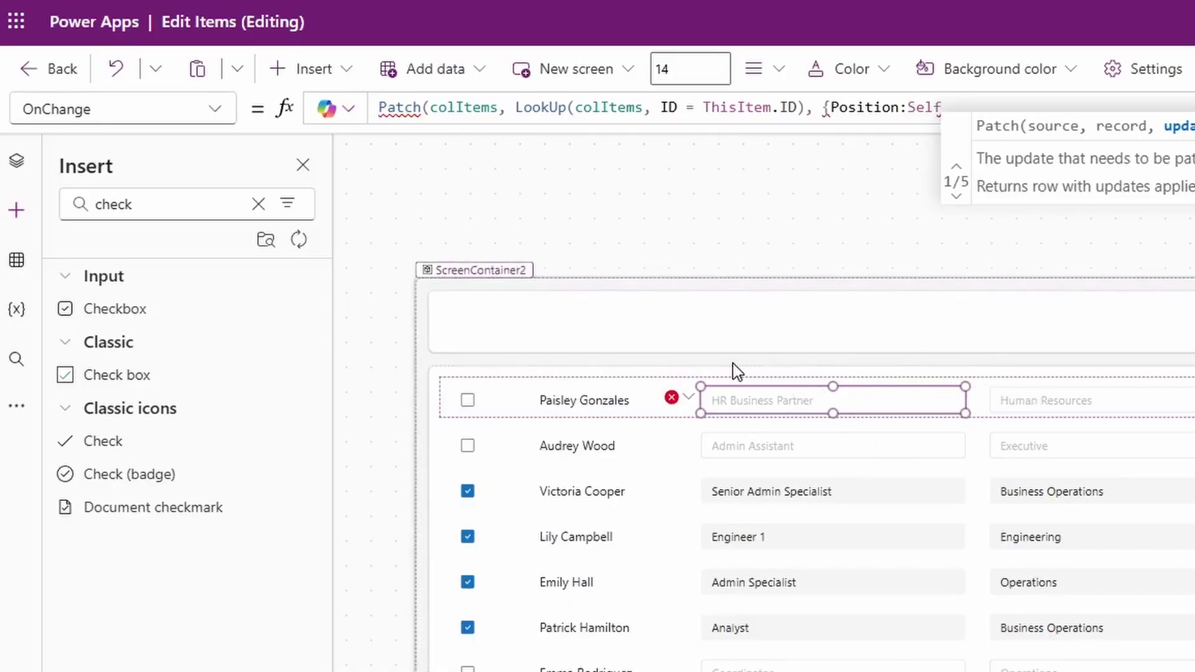
pyautogui.write('.')
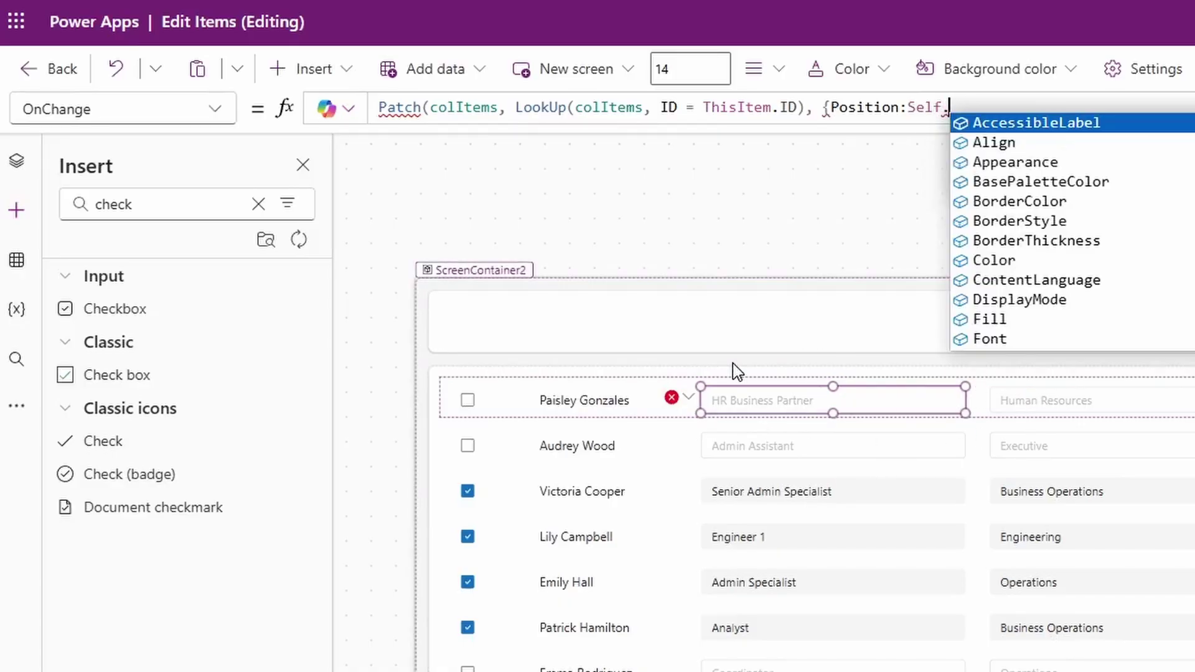
pyautogui.write('te')
pyautogui.press('Tab')
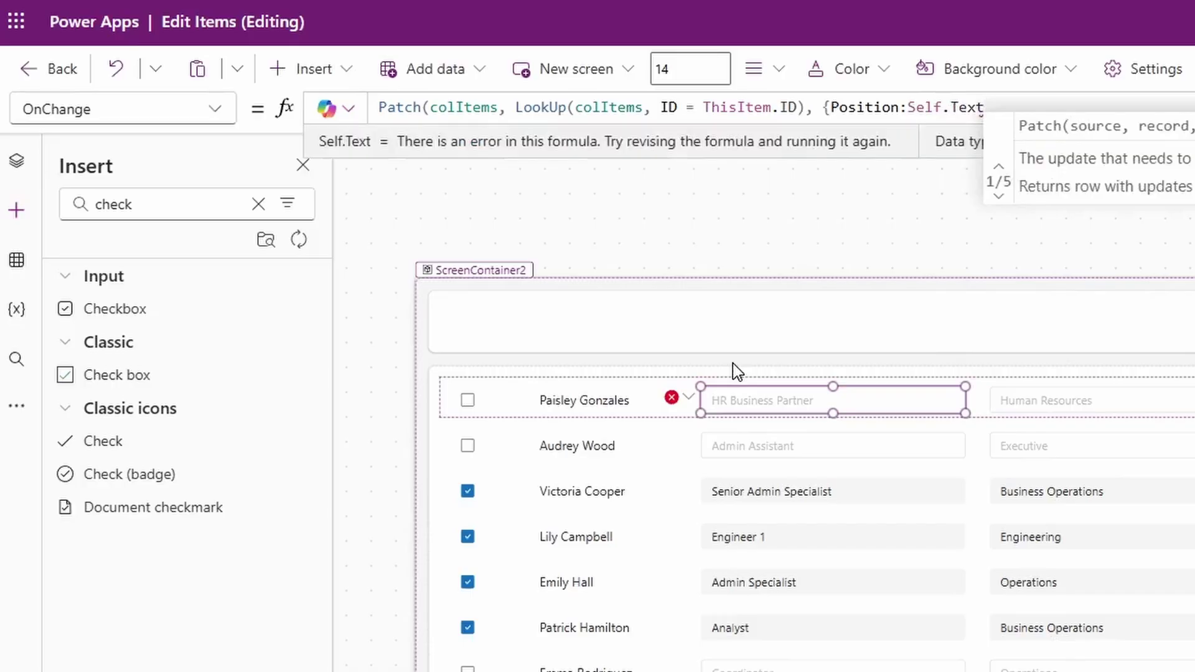
pyautogui.write('}')
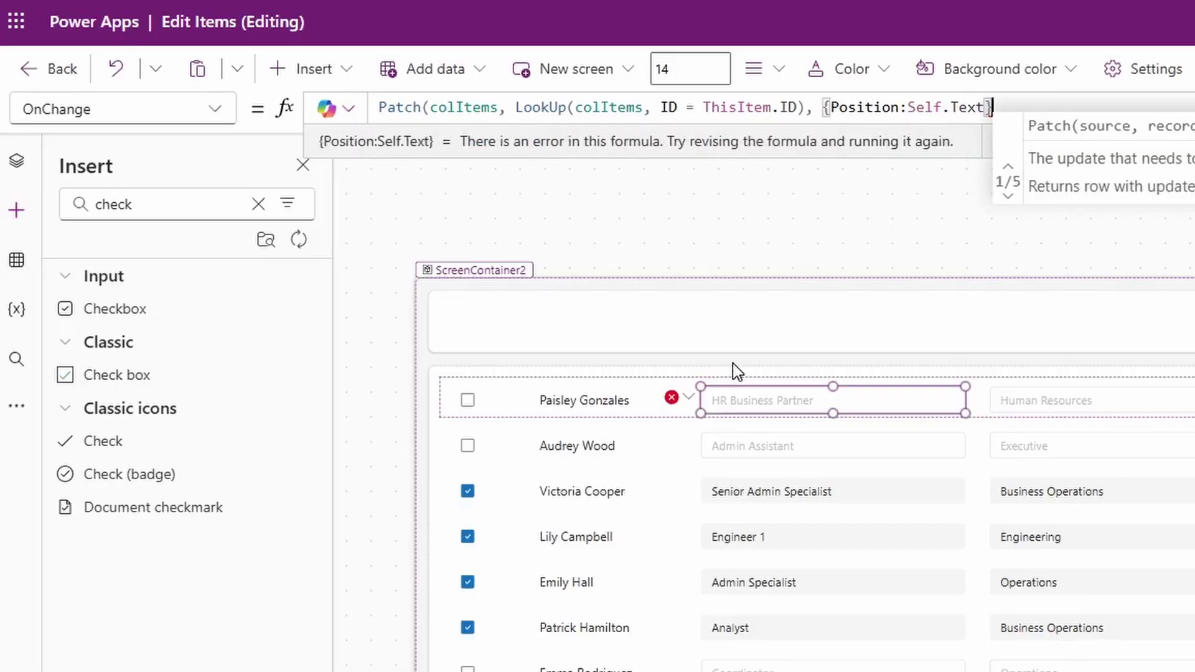
pyautogui.write(')')
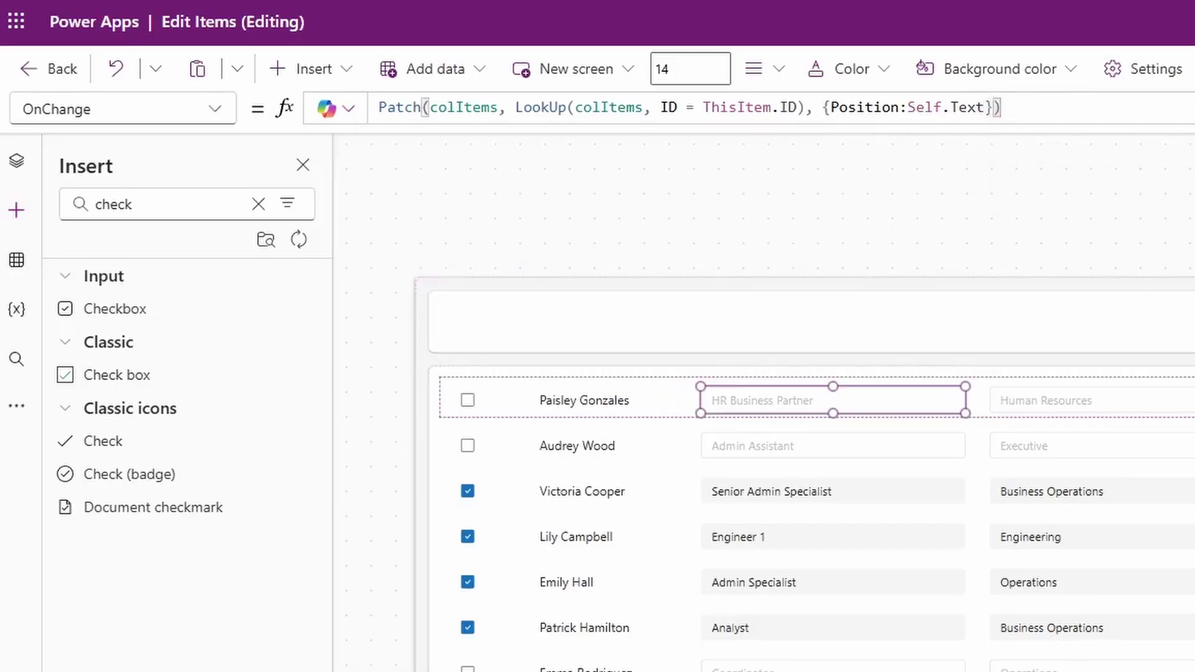
# Step: Preview the app and change the position in the sixth gallery row to Senior Analyst
pyautogui.press('F5')
pyautogui.moveTo(414, 383); pyautogui.dragTo(275, 377)
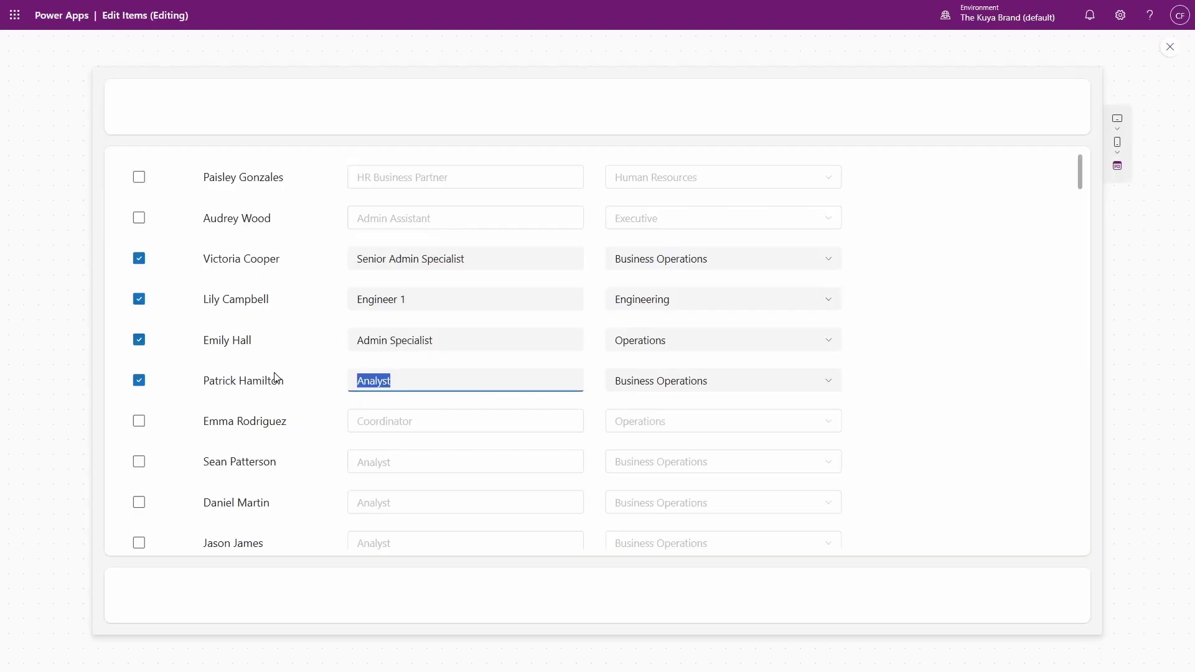
pyautogui.press('Left')
pyautogui.write('Senior')
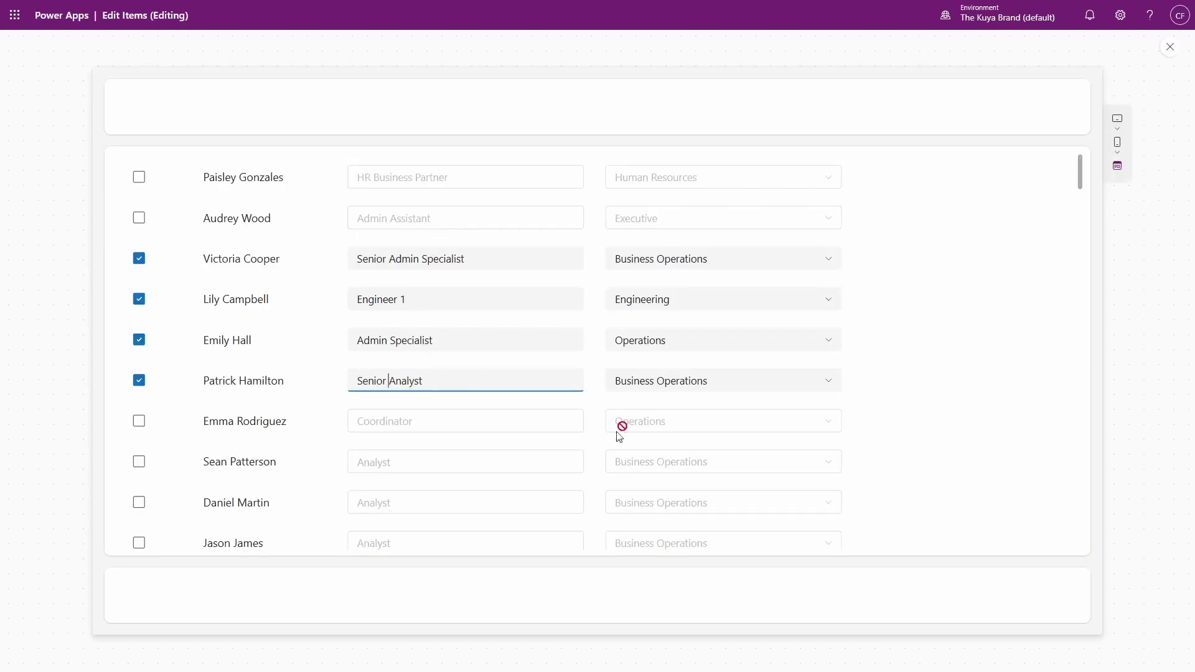
pyautogui.press('Escape')
# Step: Examine the Position column of colItems from the OnChange formula for the edited row's value
pyautogui.click(290, 67)
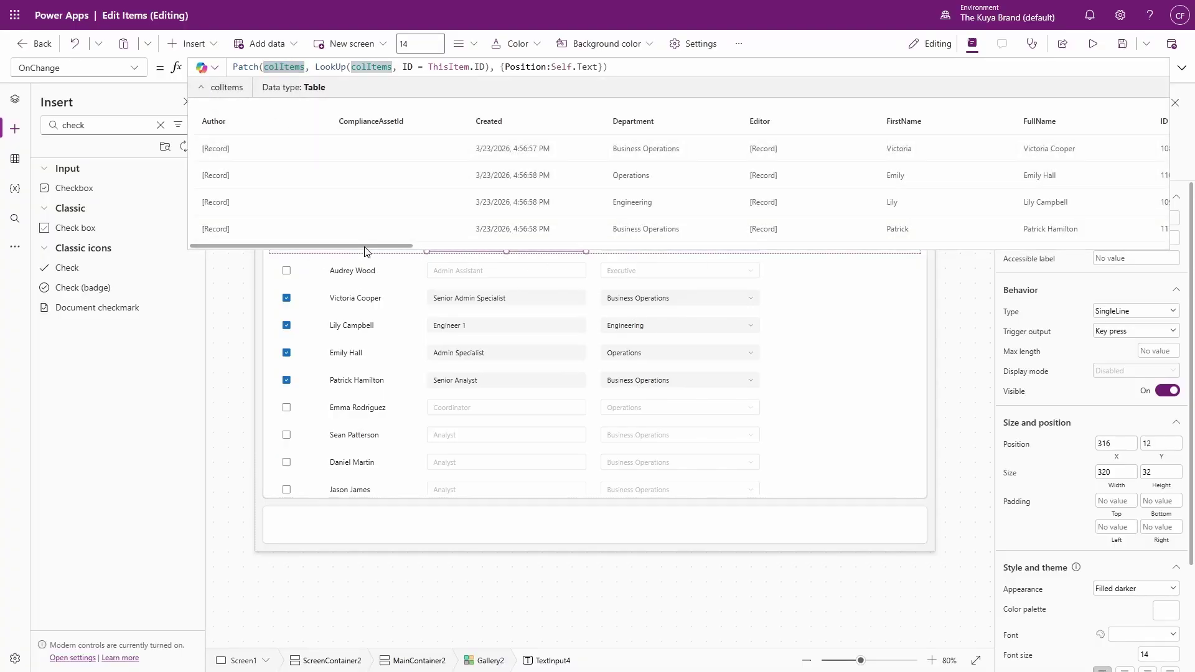
pyautogui.moveTo(377, 246); pyautogui.dragTo(617, 250)
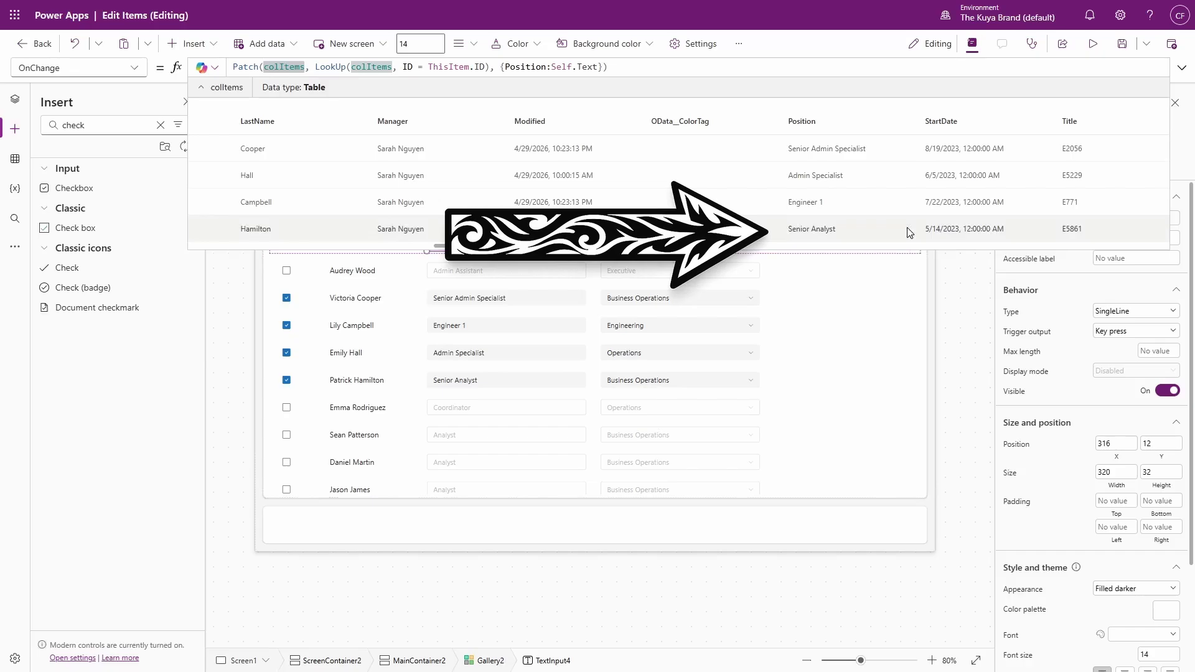
pyautogui.click(687, 144)
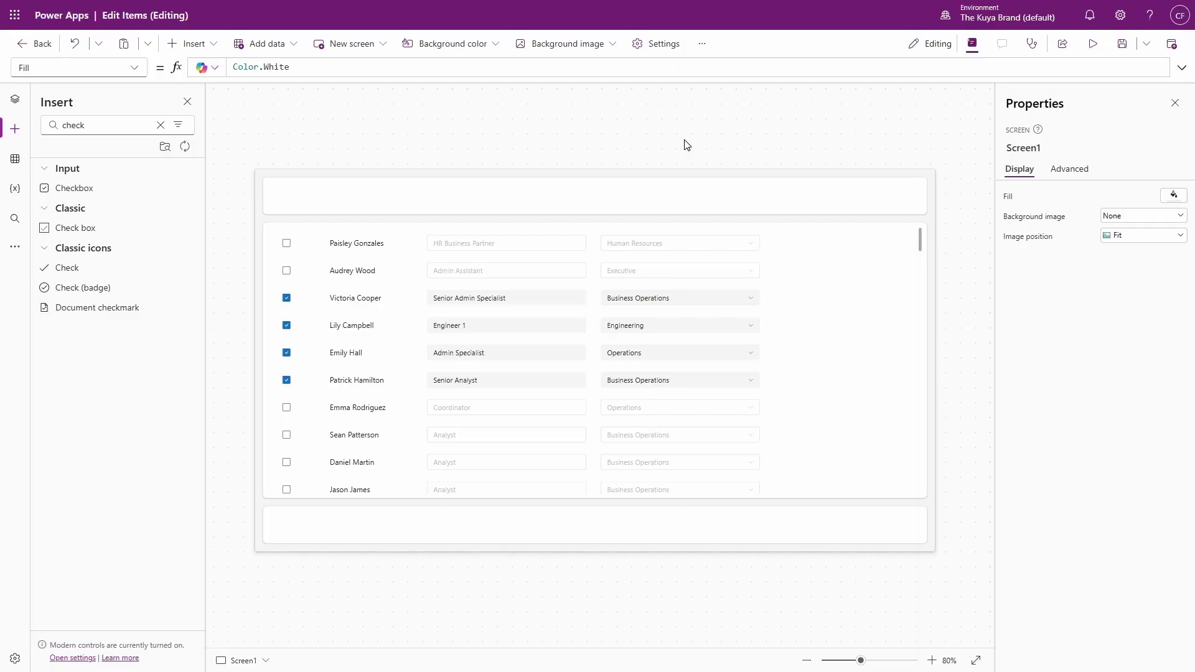
# Step: Begin the department dropdown's OnChange formula with Patch(colItems
pyautogui.click(678, 243)
pyautogui.click(138, 71)
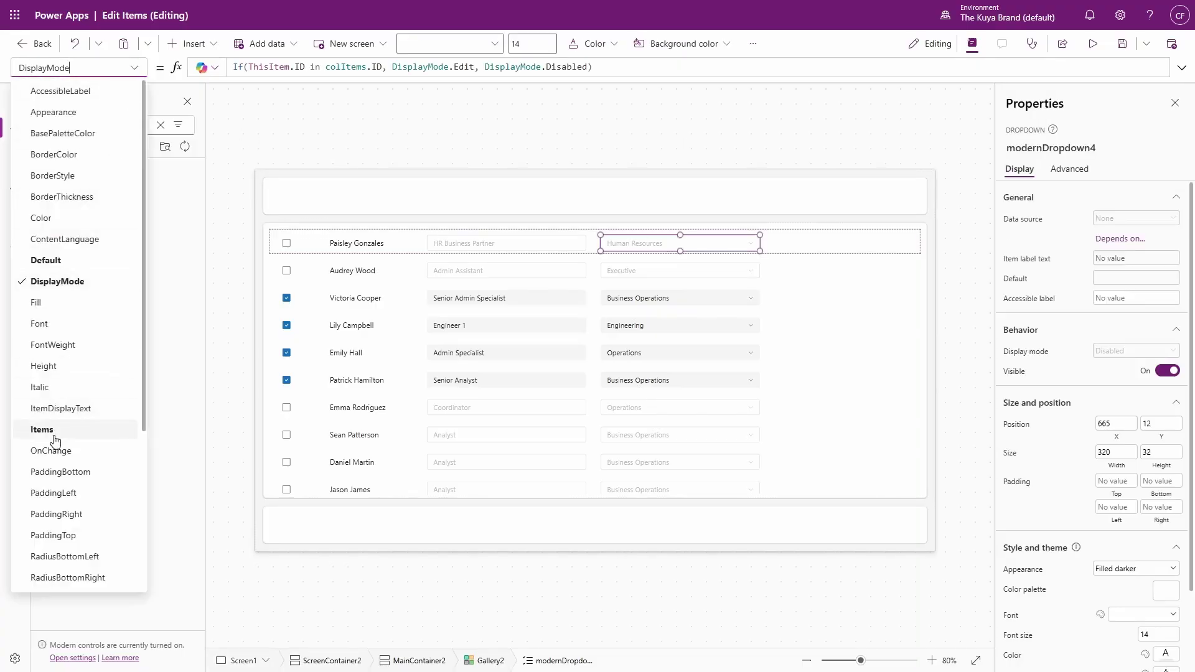
pyautogui.scroll(-3, 68, 423)
pyautogui.click(53, 387)
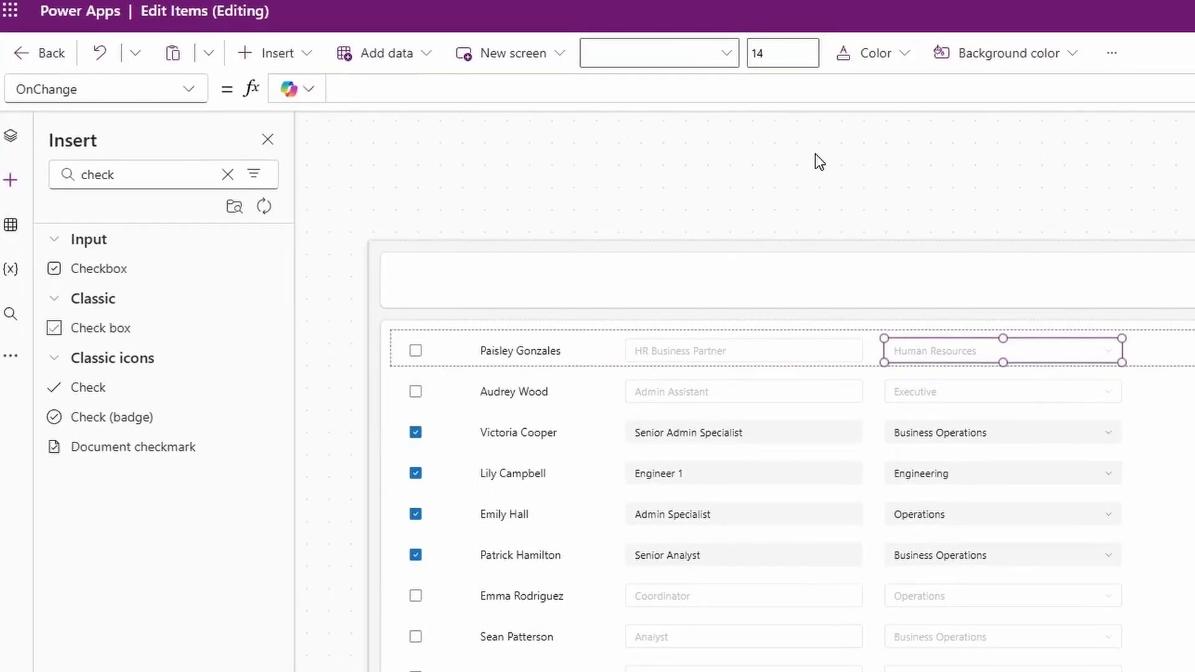
pyautogui.write('Patch(co')
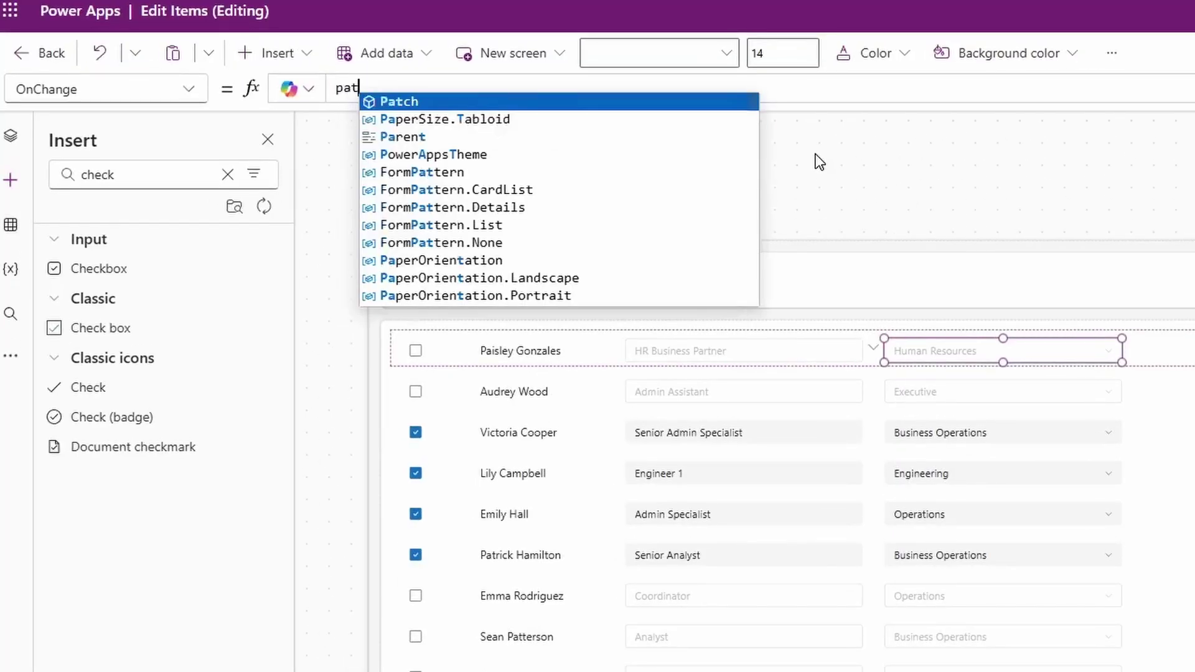
pyautogui.write('lItems')
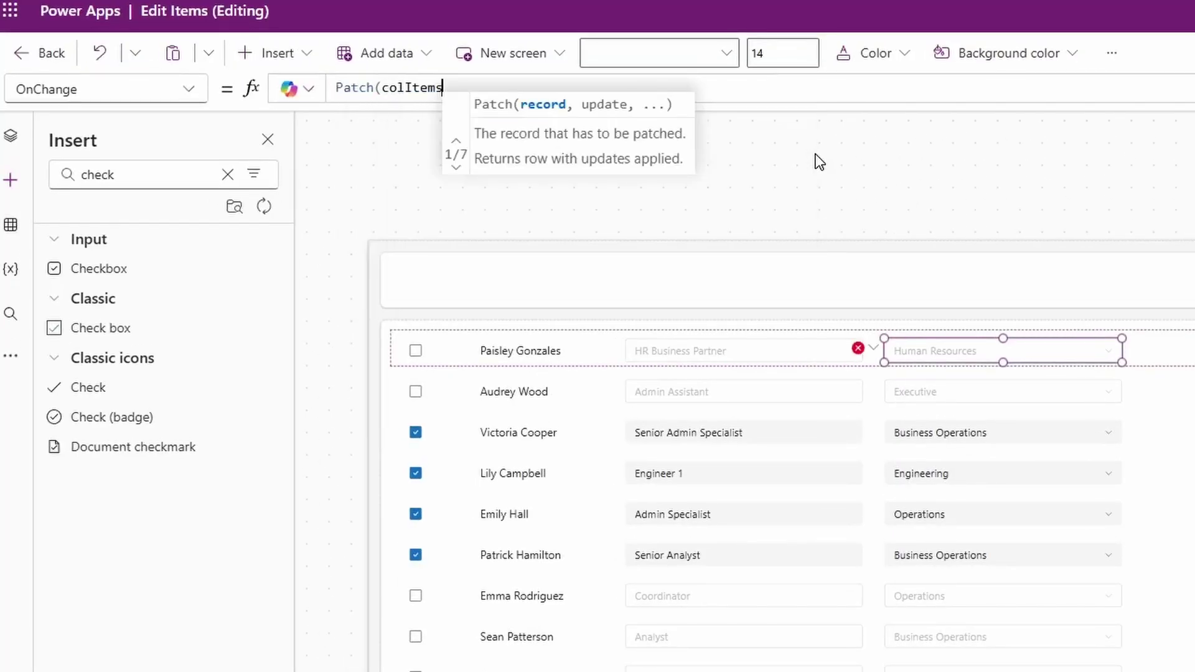
# Step: Continue the department dropdown's Patch formula with a record lookup, LookUp(colItems, ID = ThisItem.ID
pyautogui.write(',LookUp(')
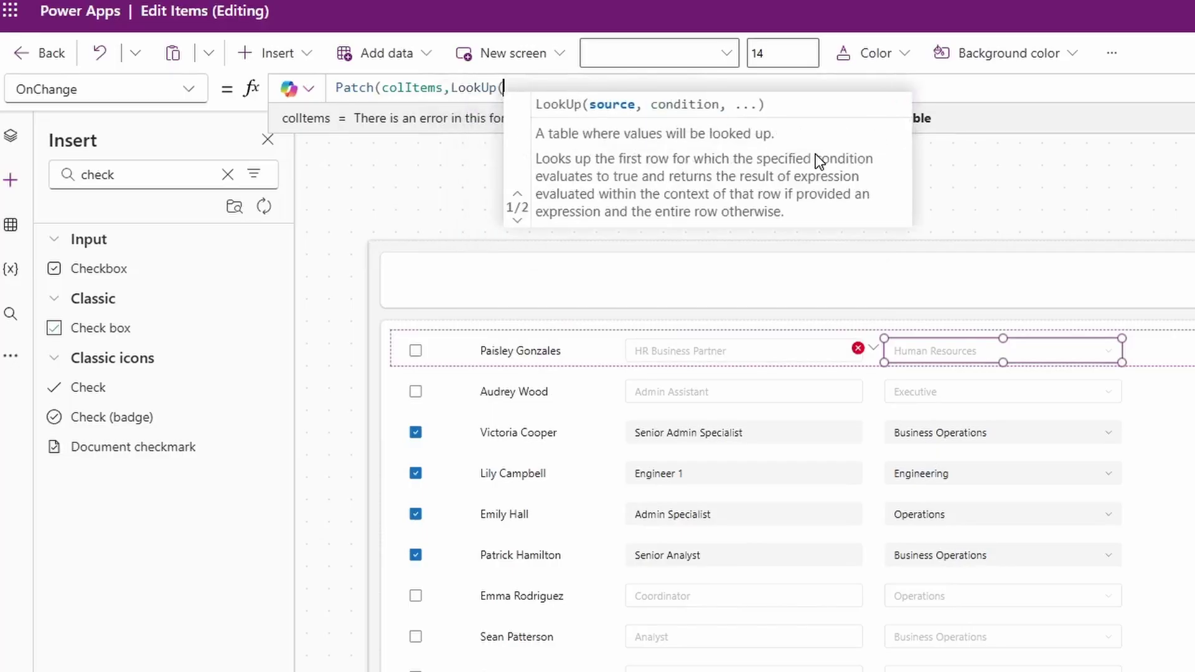
pyautogui.write('colItems,')
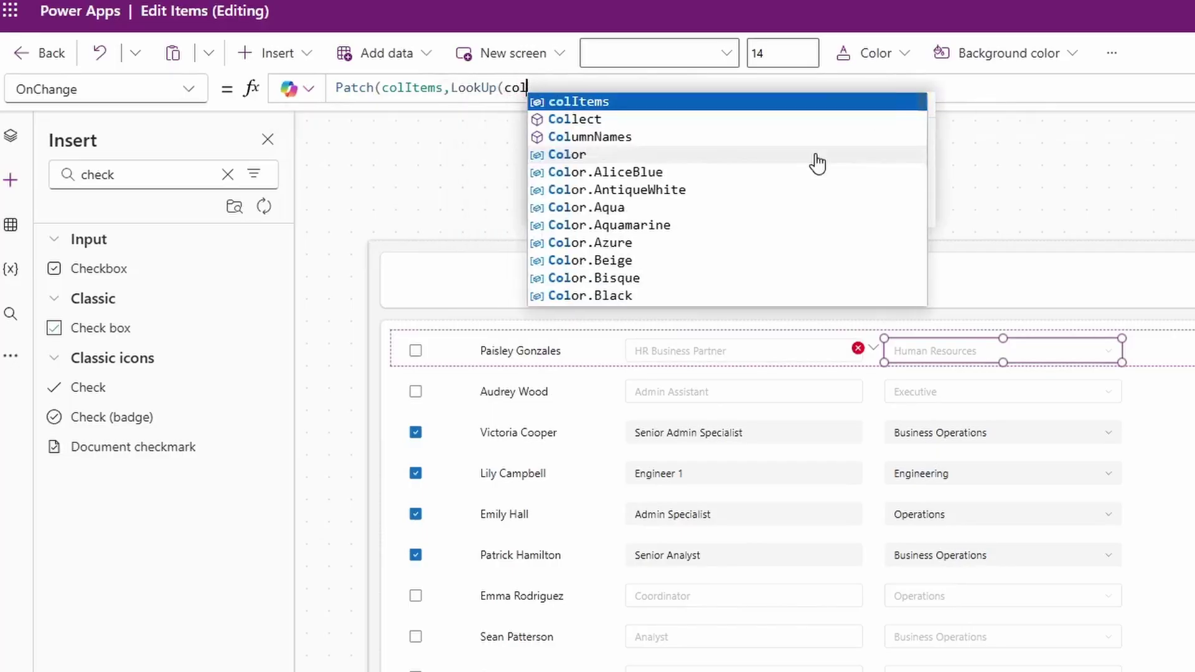
pyautogui.write(' ID ')
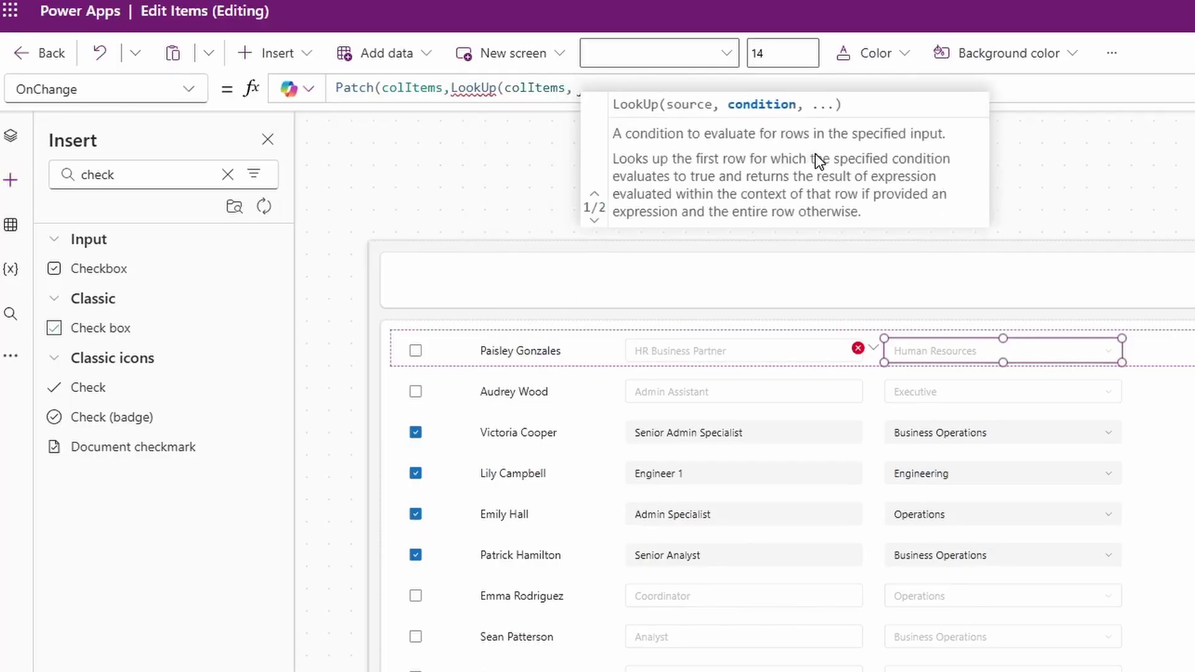
pyautogui.write('= thi')
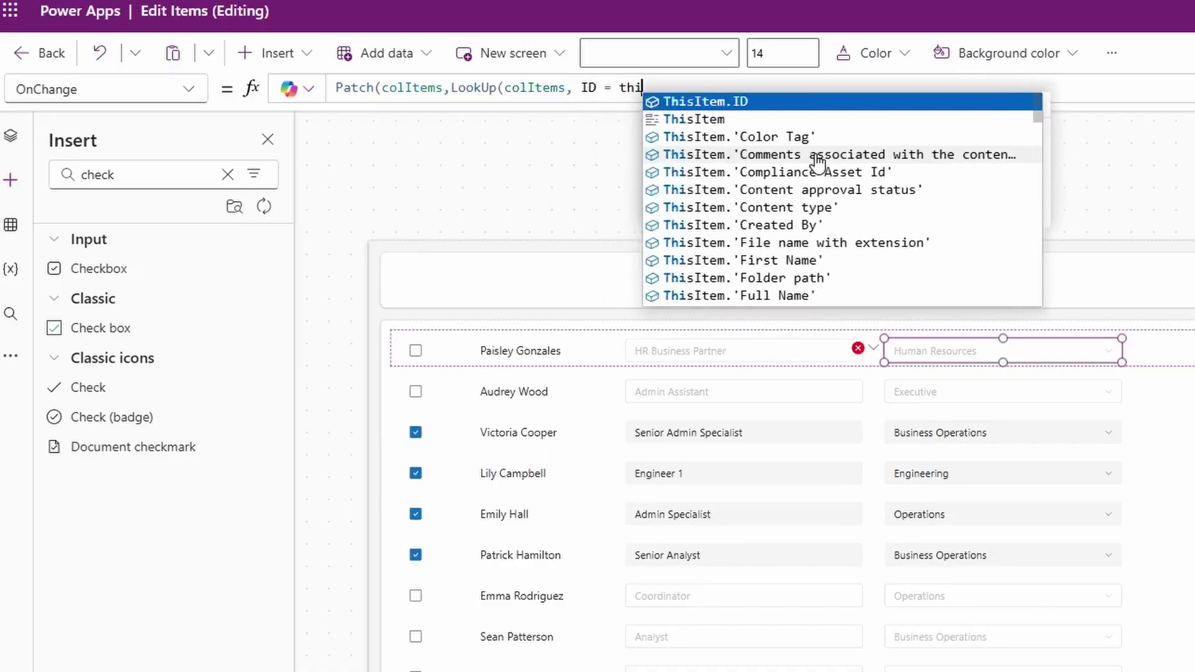
pyautogui.press('Tab')
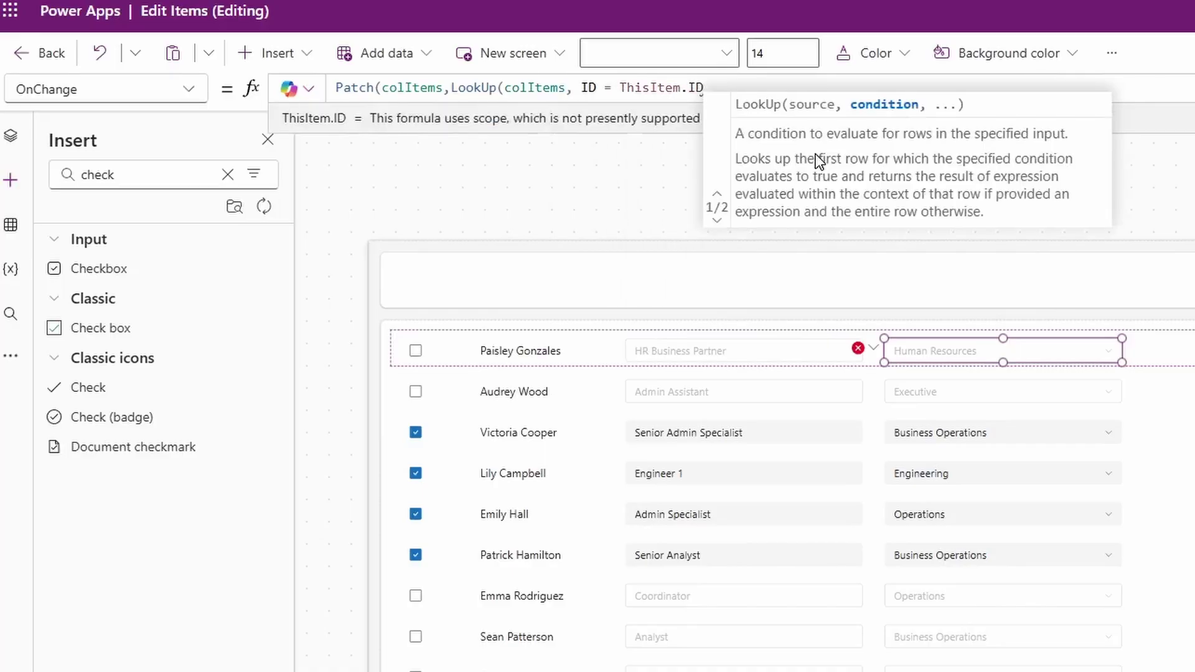
# Step: Close the lookup and complete the department dropdown's Patch formula with the update record {Department:Self.Selected.Value}
pyautogui.write(') , {de')
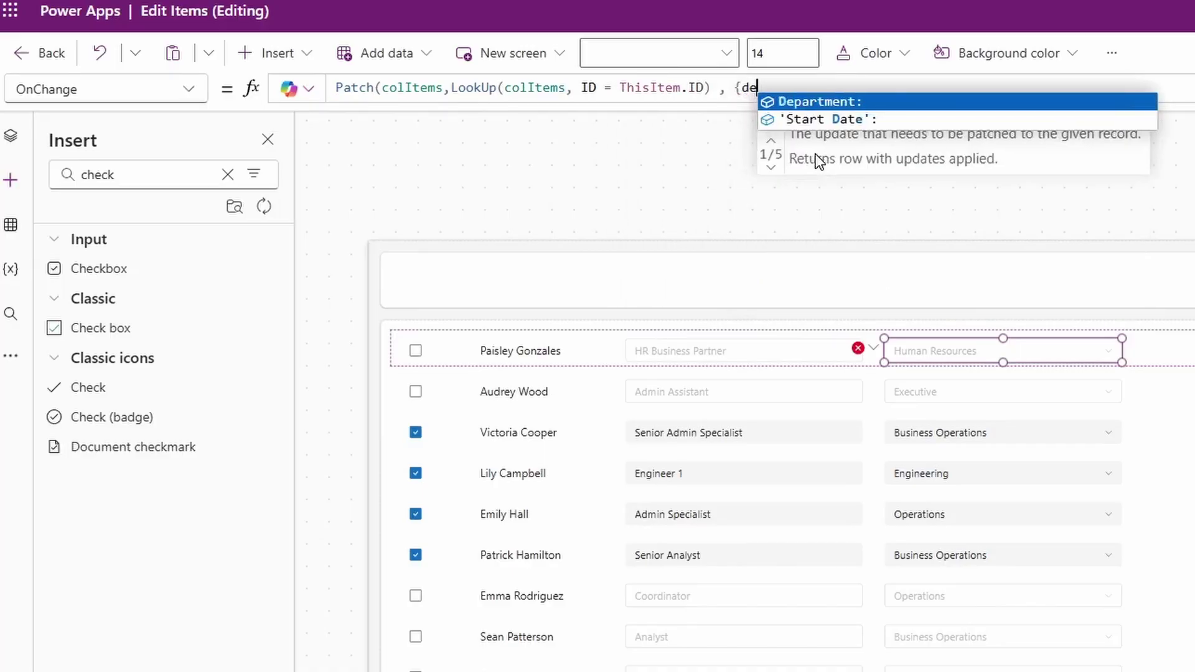
pyautogui.press('Tab')
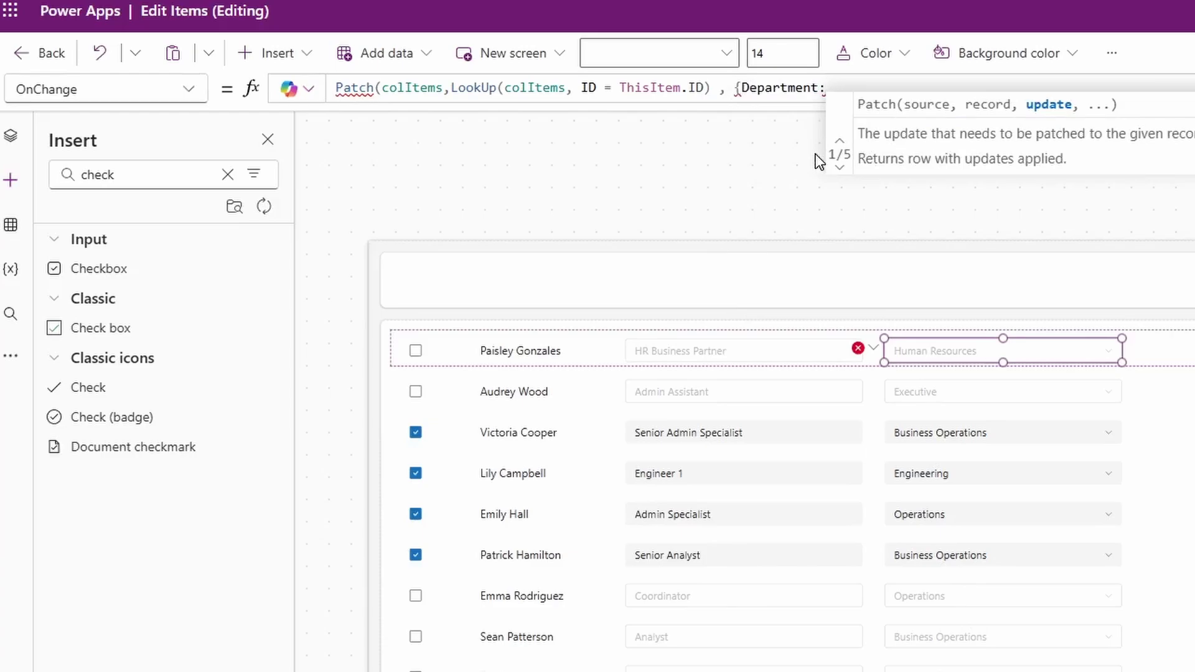
pyautogui.write('self')
pyautogui.press('Tab')
pyautogui.write('.')
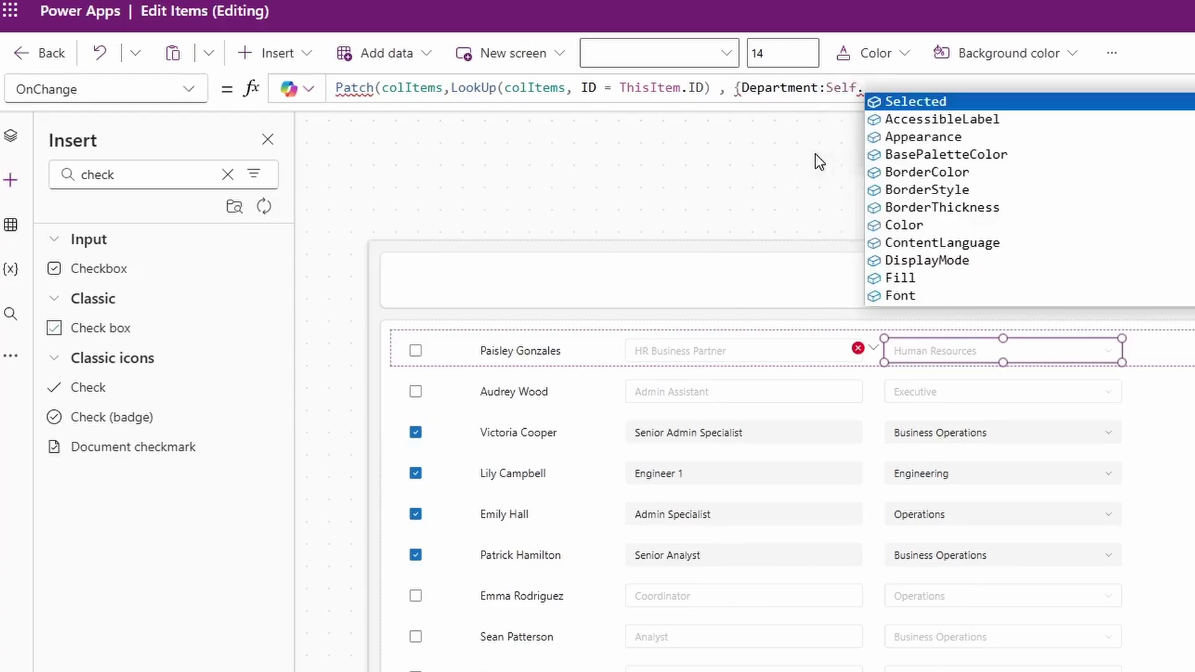
pyautogui.press('Tab')
pyautogui.write('.')
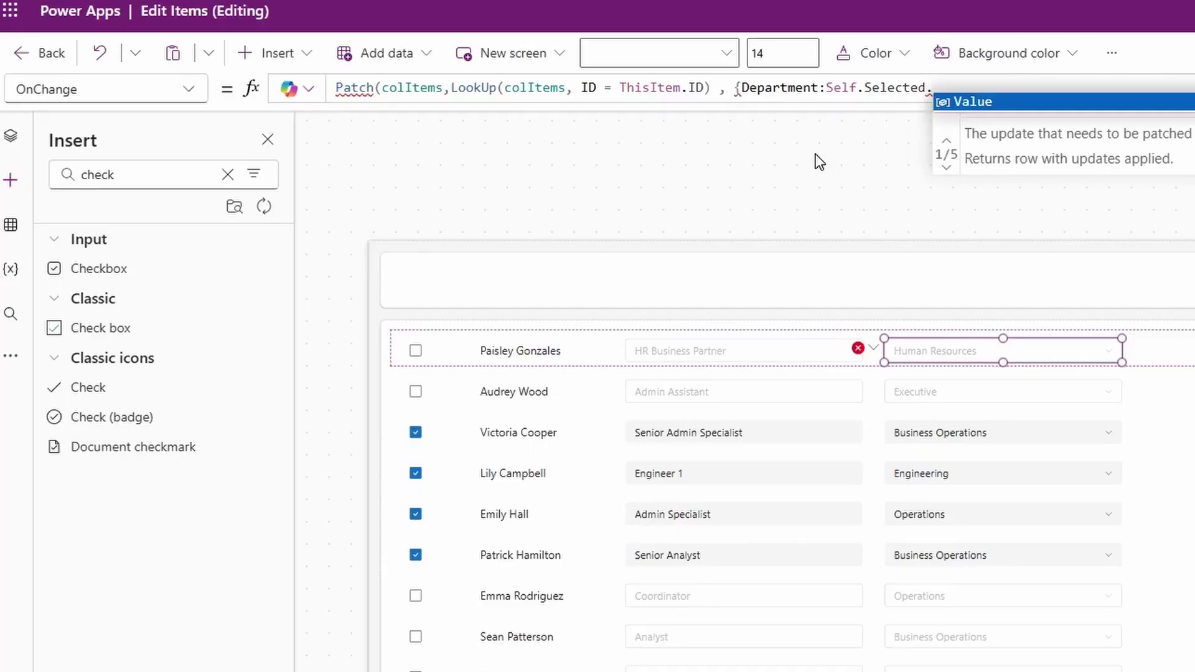
pyautogui.write('vl')
pyautogui.press('Tab')
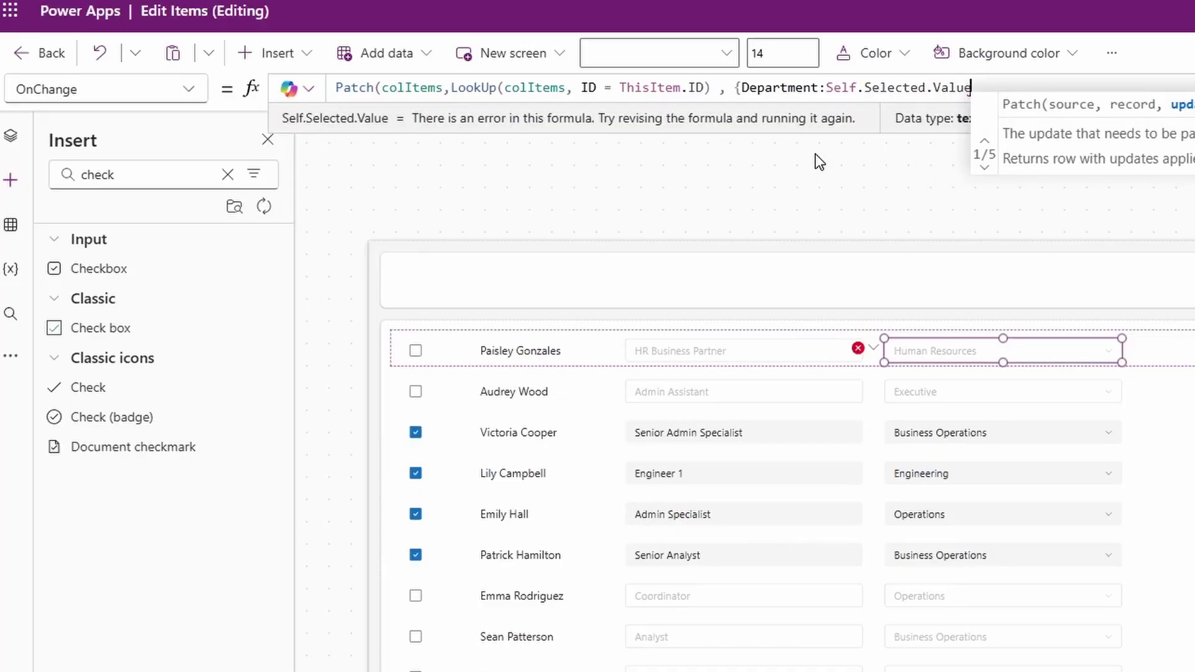
pyautogui.write('}')
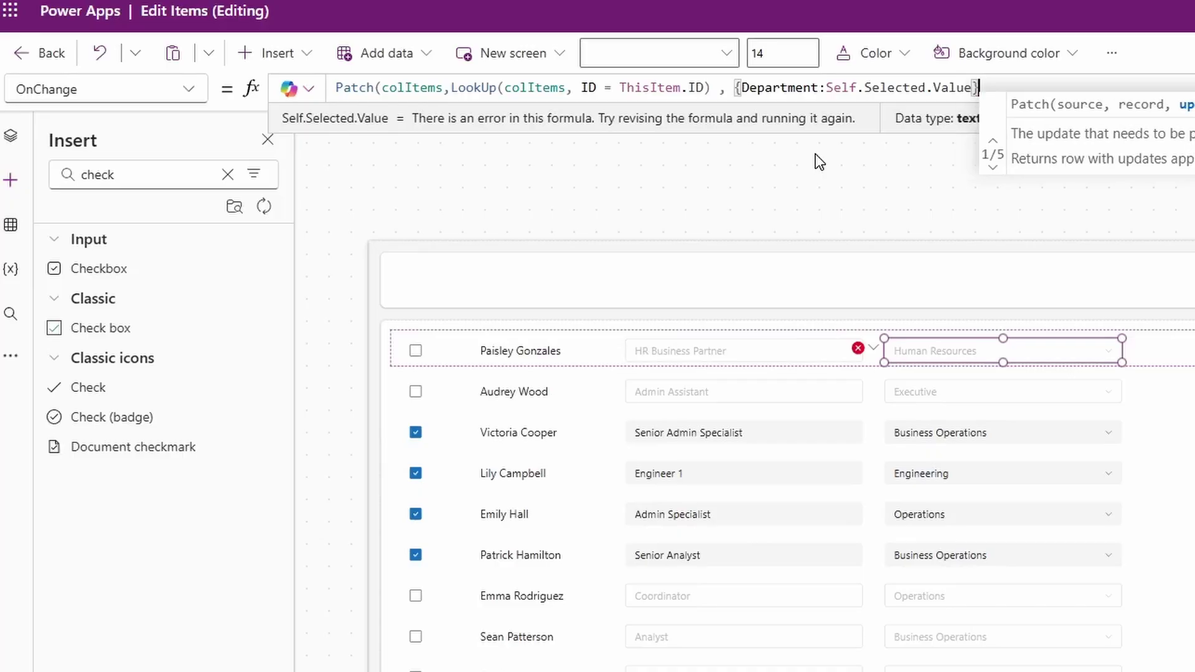
pyautogui.write(')')
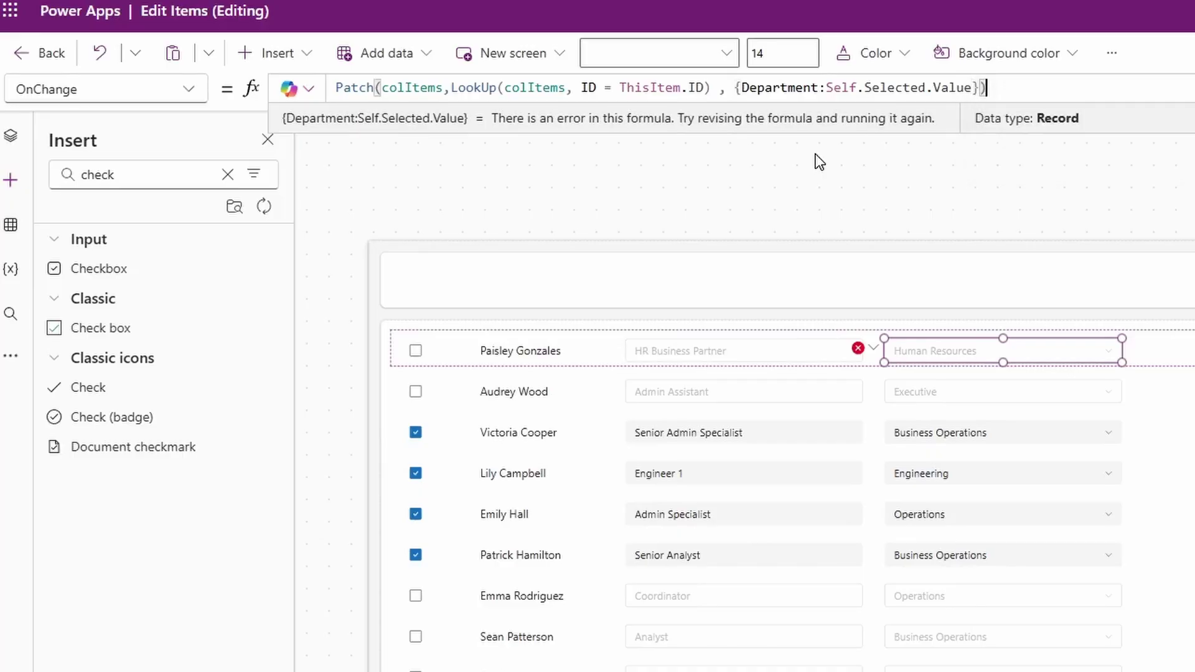
# Step: Preview the app, change the department in the sixth gallery row to Operations, and return to editing
pyautogui.press('F5')
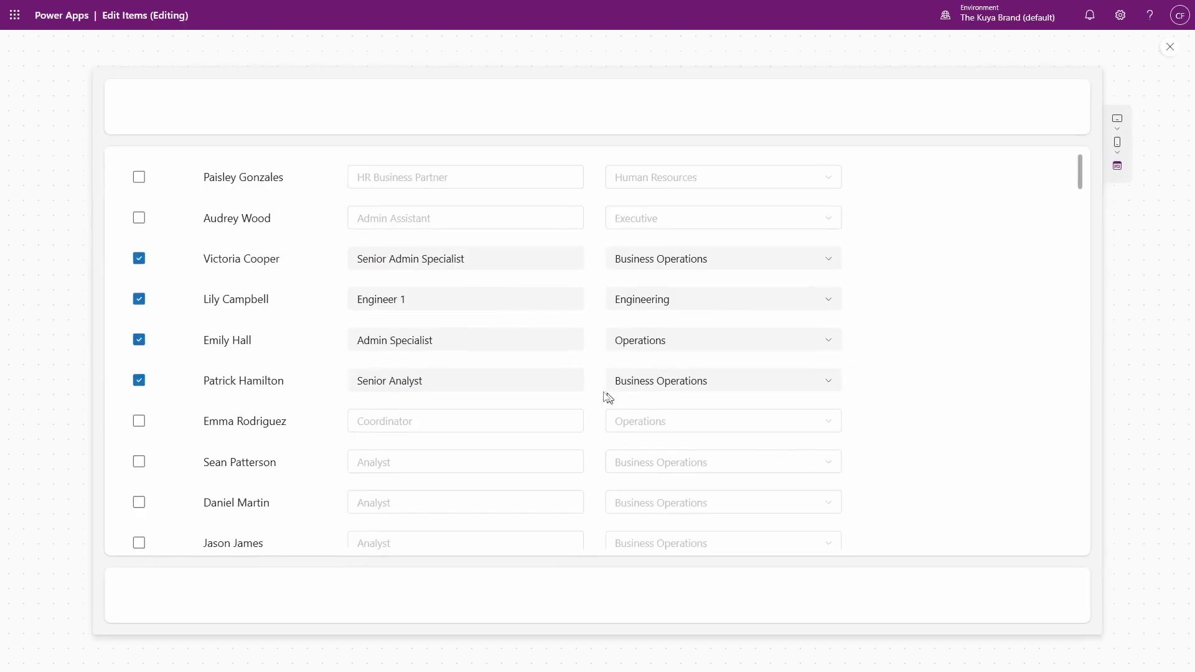
pyautogui.click(712, 390)
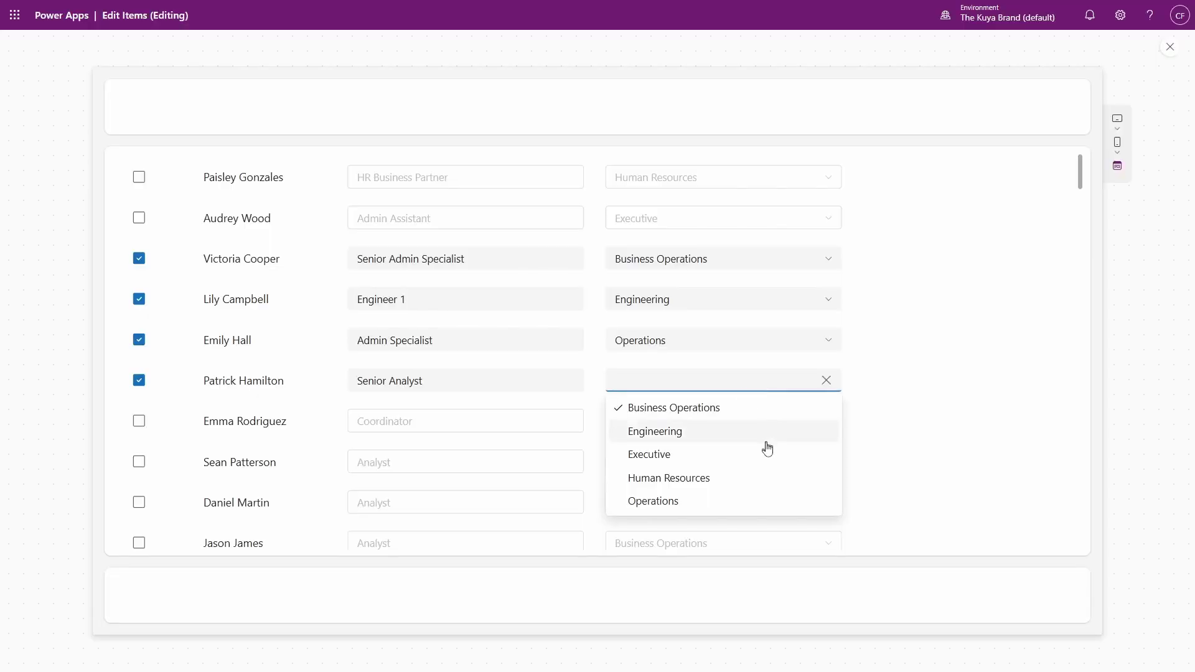
pyautogui.click(683, 502)
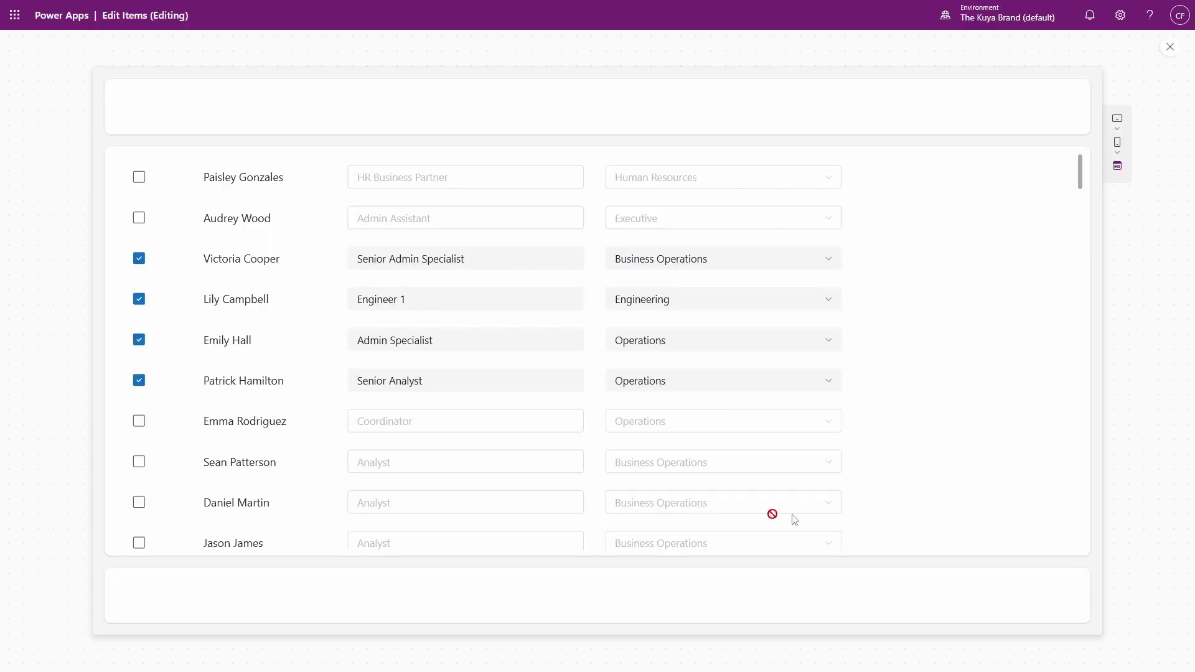
pyautogui.click(1170, 47)
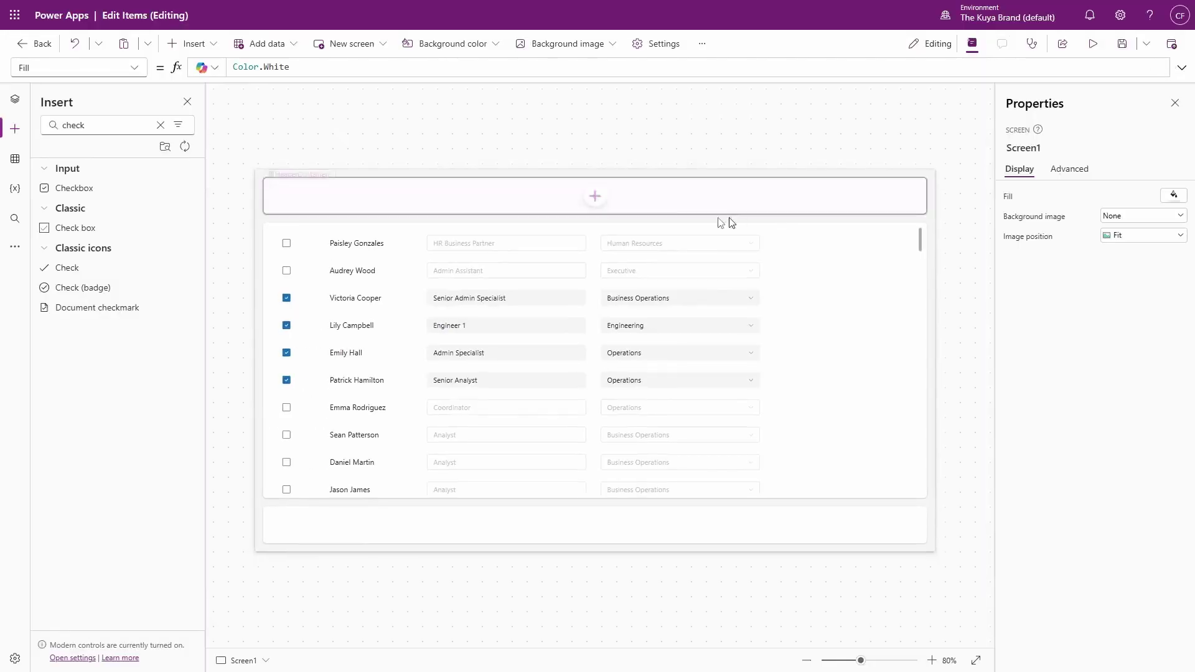
# Step: Examine the Department column of colItems from the position input's OnChange formula
pyautogui.click(454, 241)
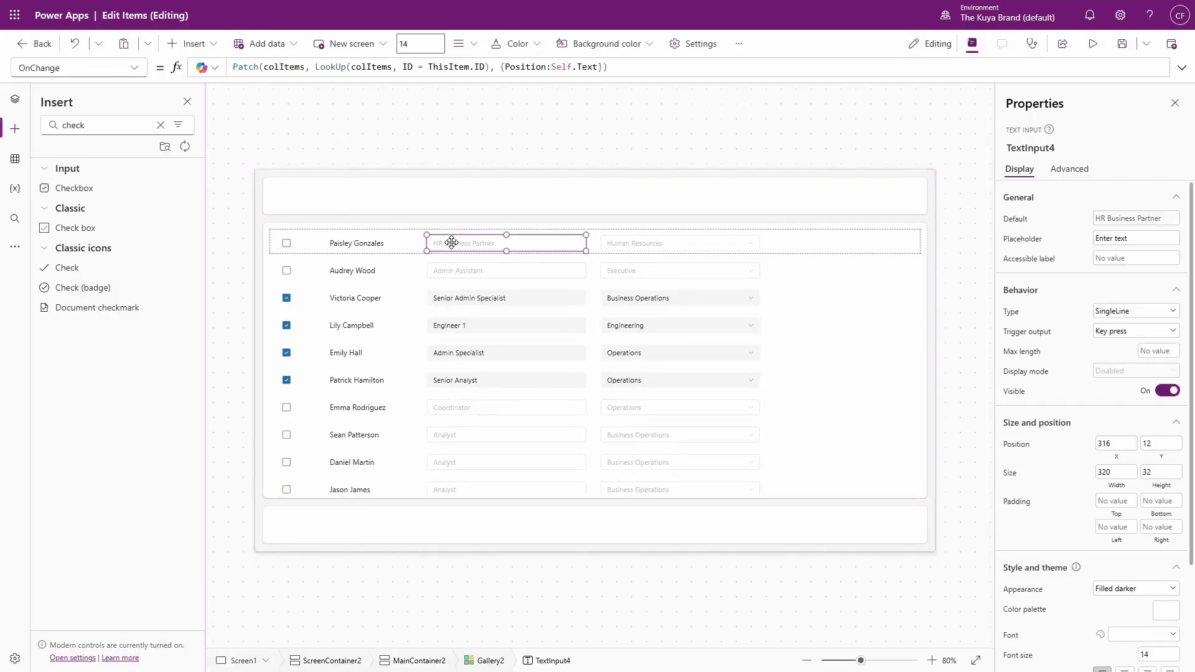
pyautogui.click(284, 66)
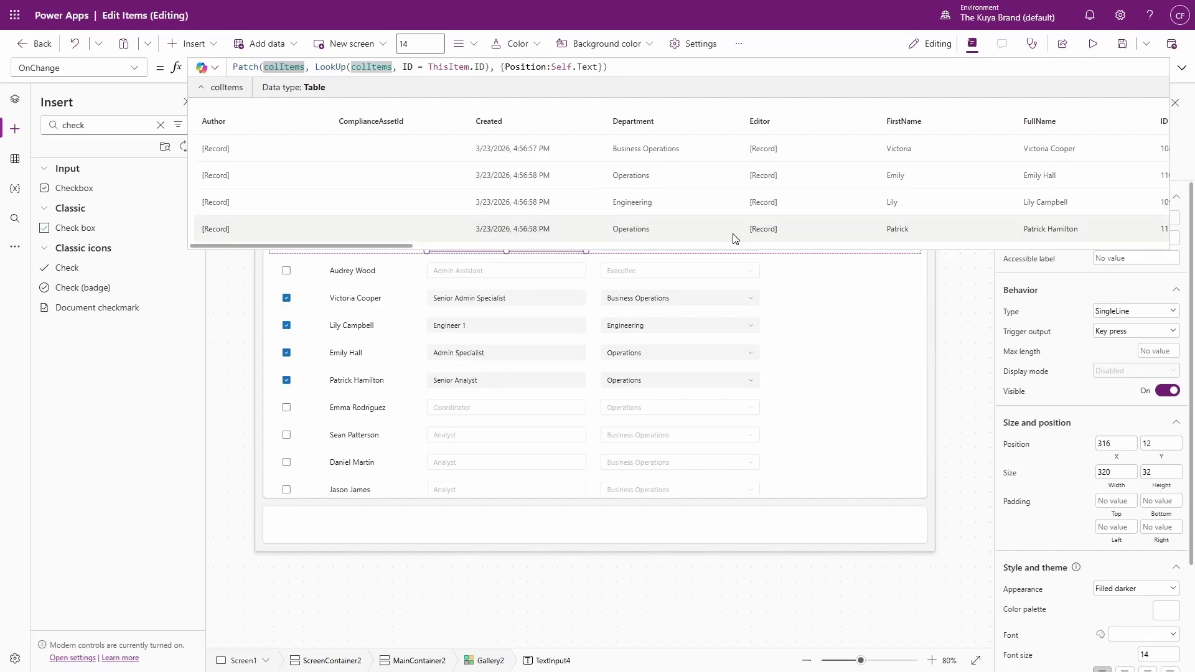
# Step: Replace the gallery's TemplateFill formula, starting with the membership test If(ThisItem.ID in colItems
pyautogui.click(820, 241)
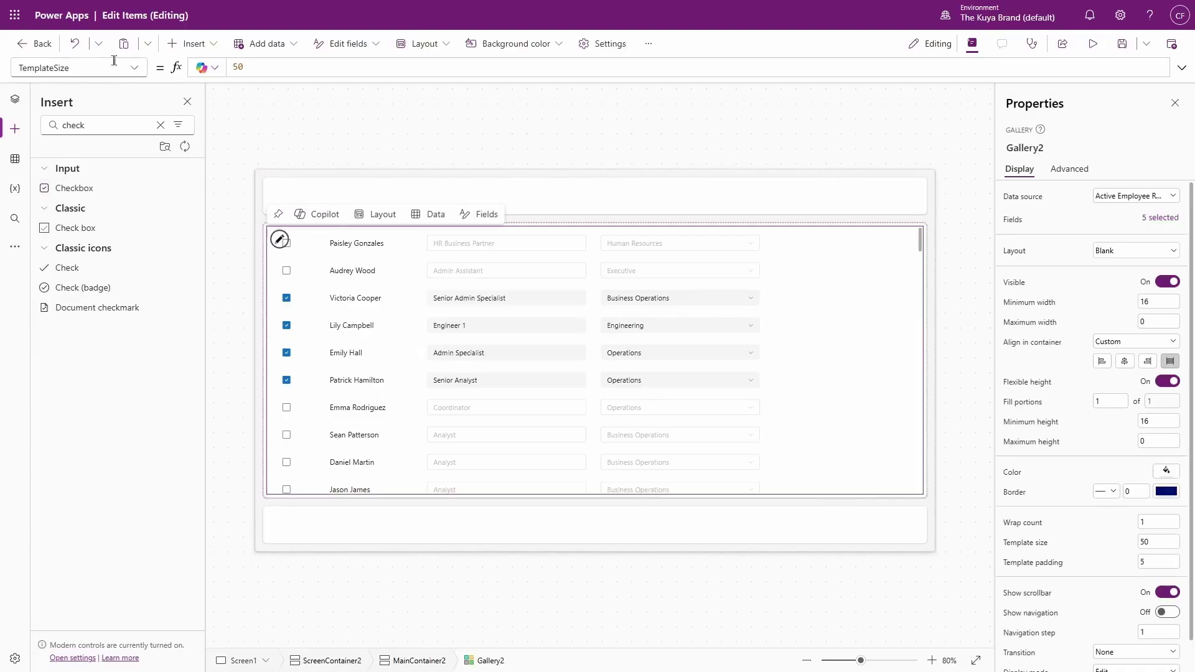
pyautogui.click(131, 69)
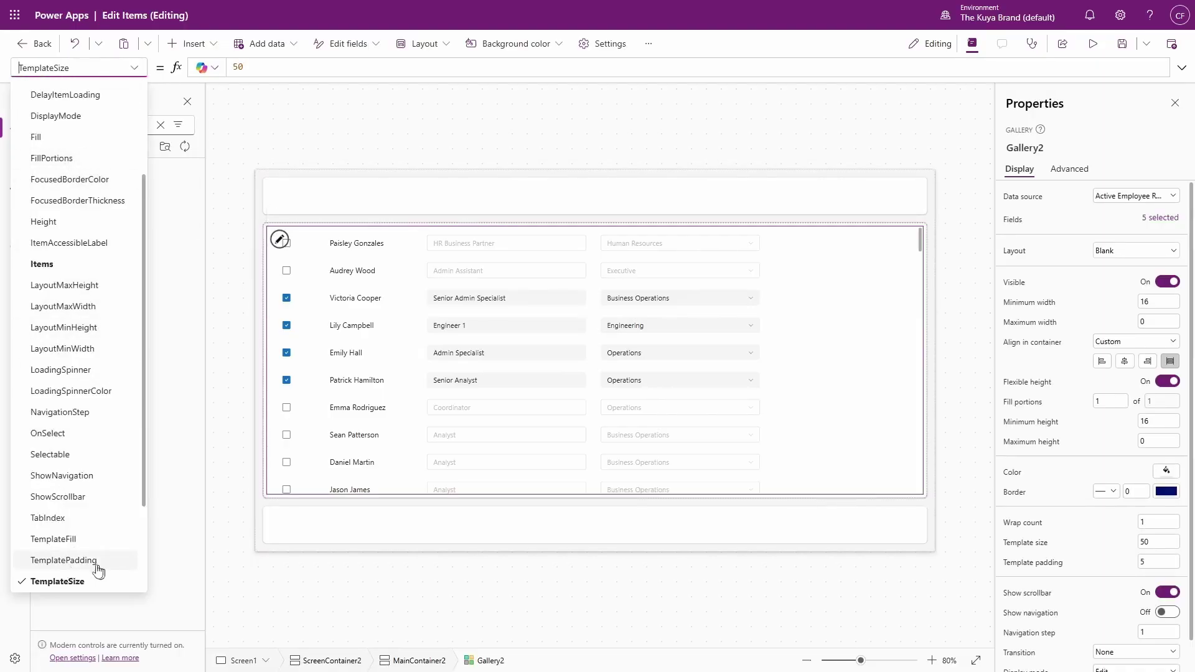
pyautogui.click(77, 539)
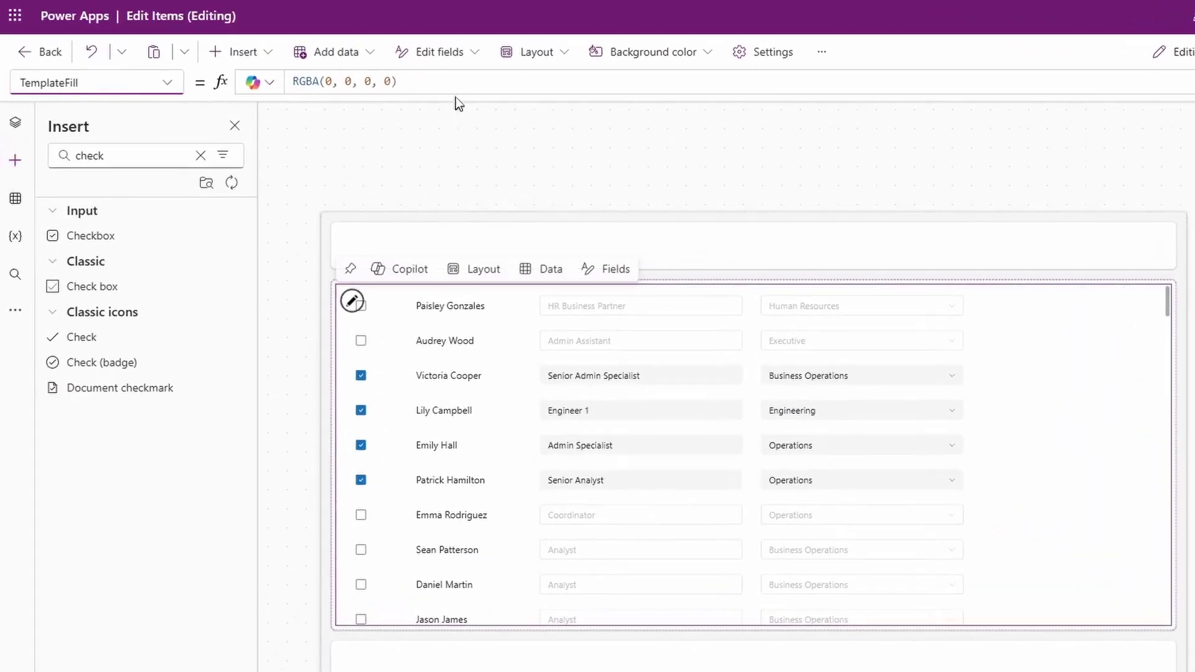
pyautogui.write('If(ThisItem.')
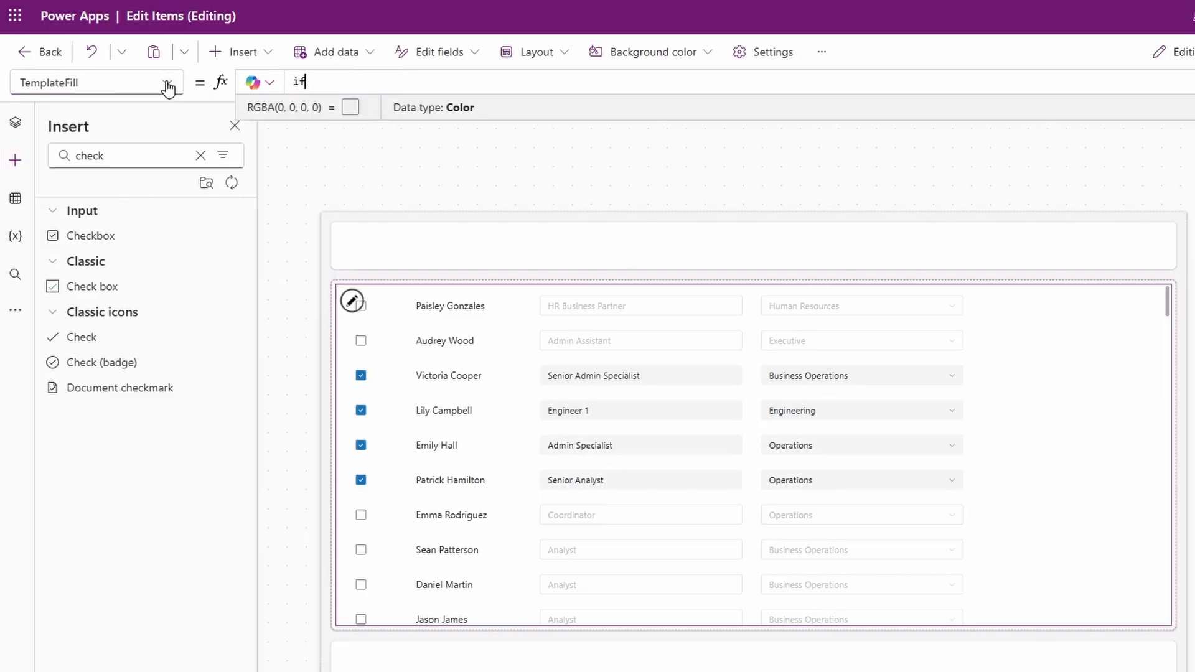
pyautogui.write('ID ')
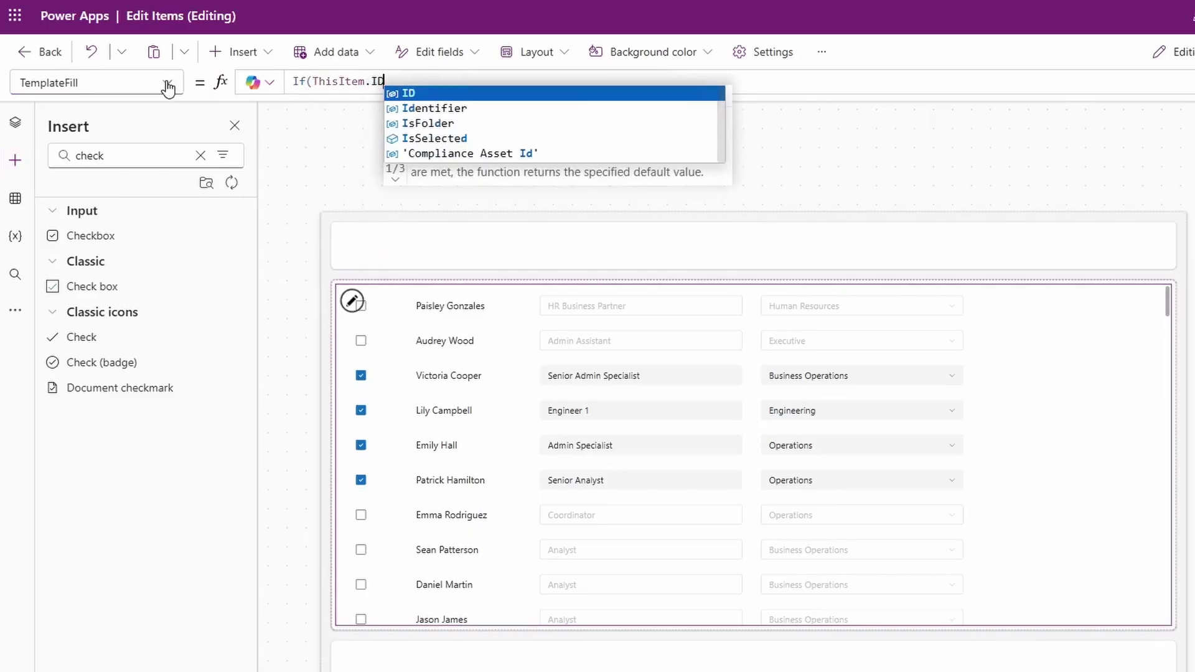
pyautogui.write('in ')
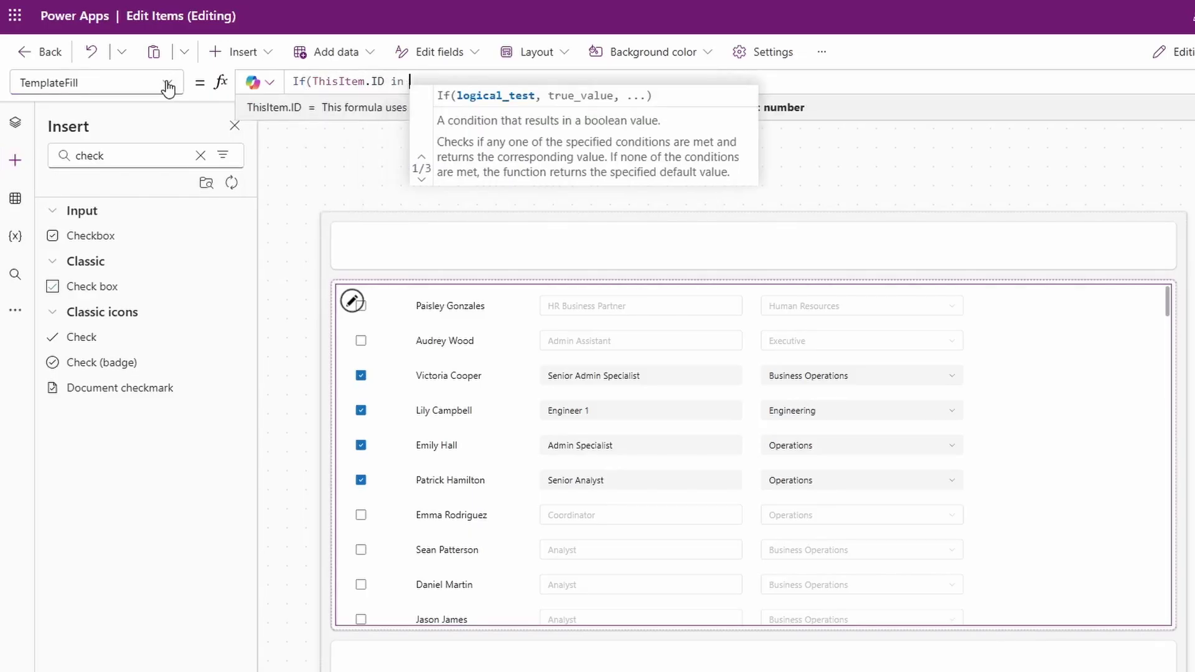
pyautogui.write('colItems.')
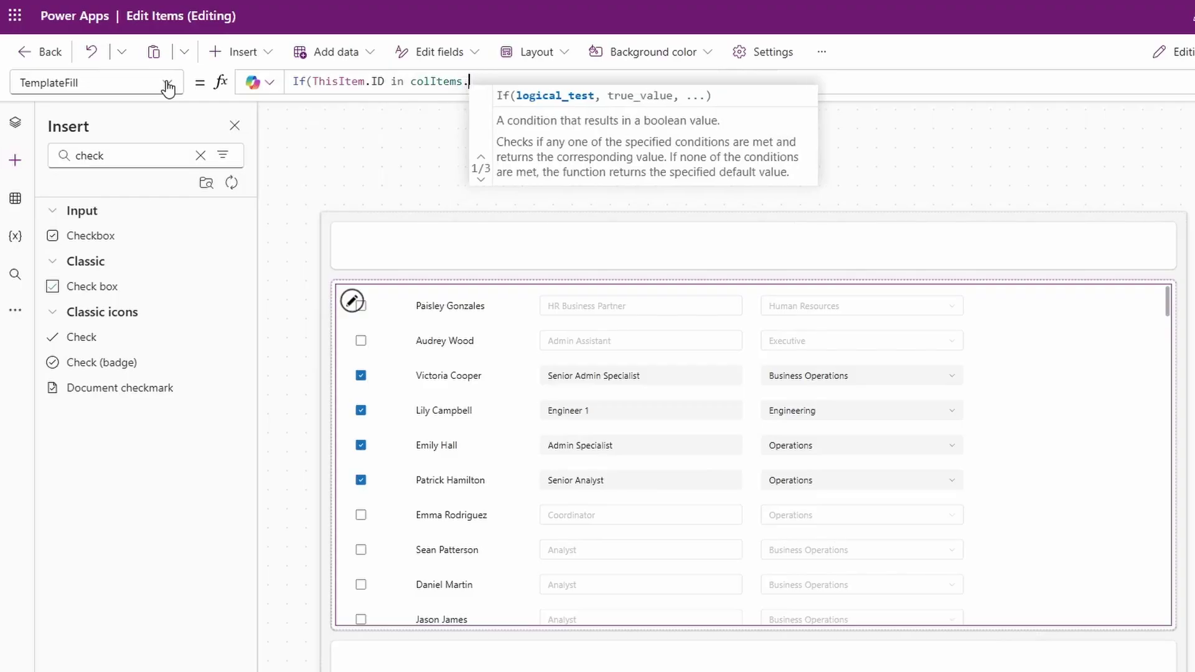
# Step: Complete the TemplateFill formula with the ID column, Color.PaleVioletRed for matching rows and Color.White for all others
pyautogui.write('ID, Color.red')
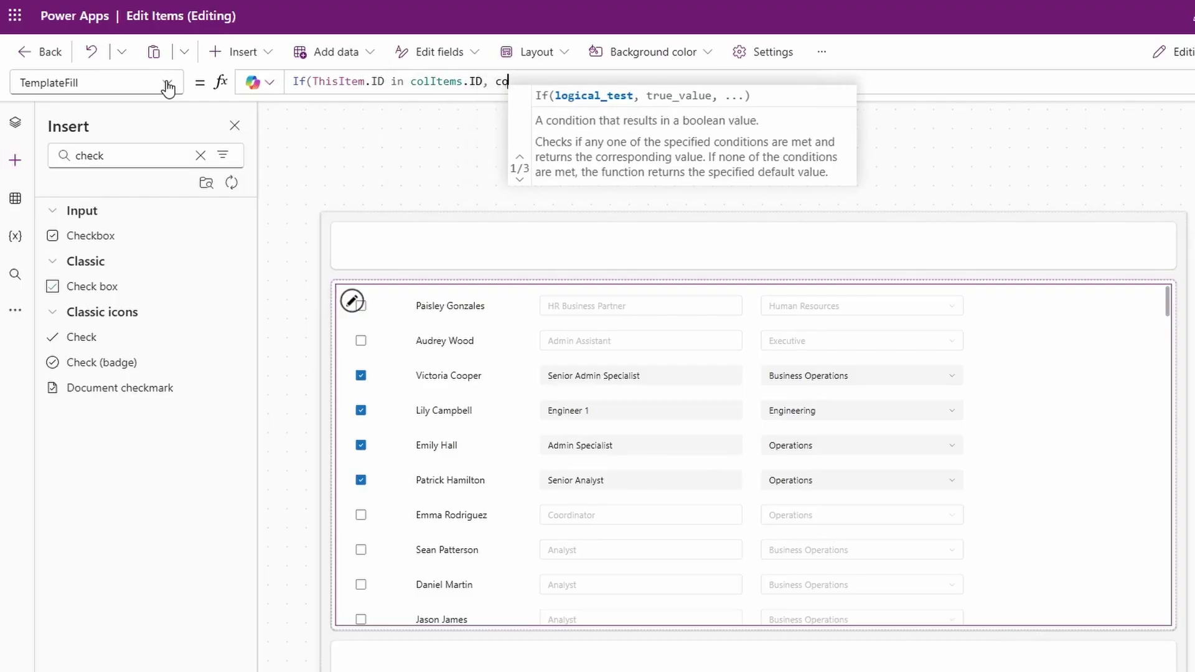
pyautogui.press('Tab')
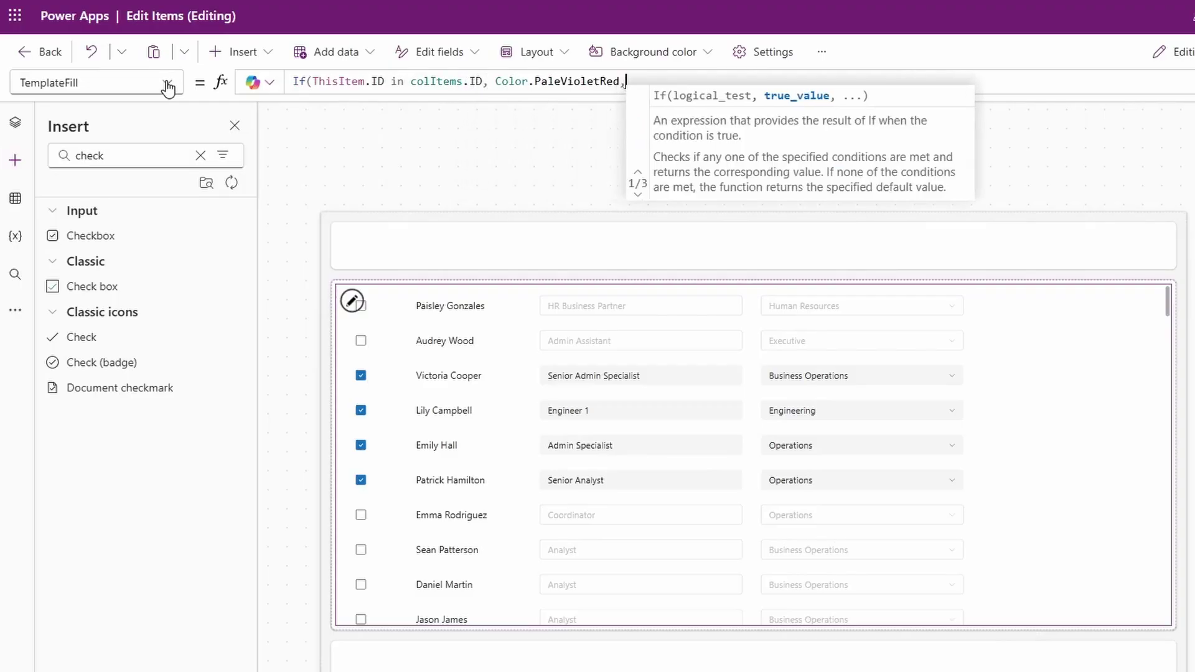
pyautogui.write(', colo')
pyautogui.press('Tab')
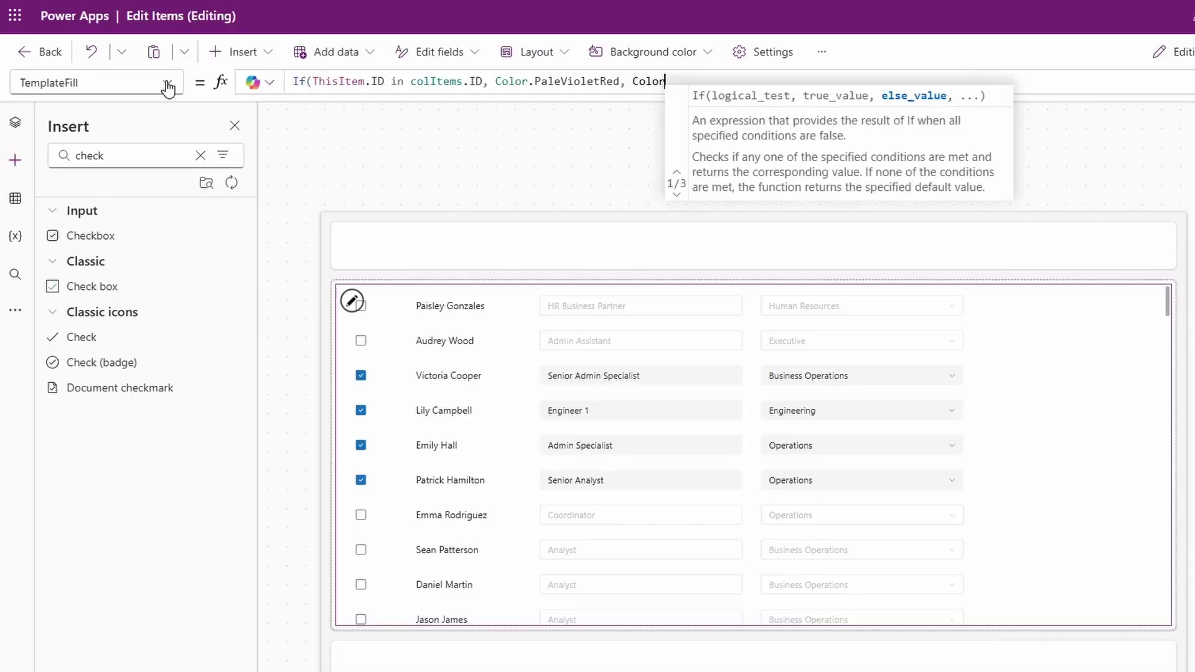
pyautogui.write('.wh')
pyautogui.press('Tab')
pyautogui.write(')')
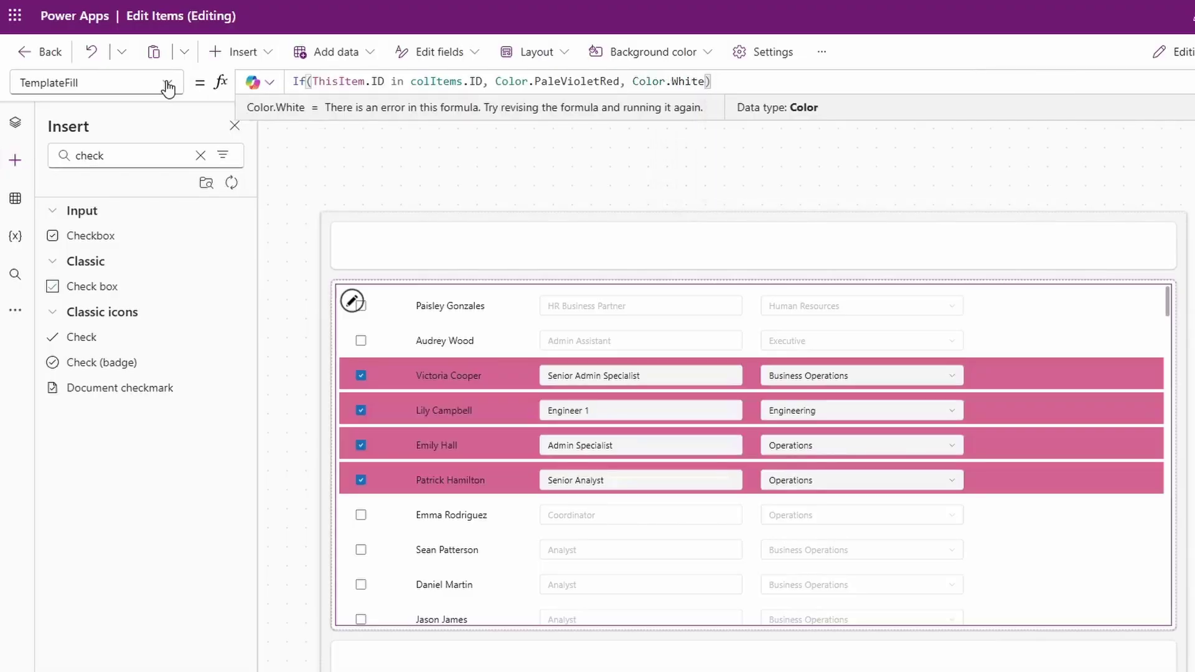
# Step: Check the second, seventh and eighth gallery rows, and switch the ninth row's checkbox on and off to test the fill
pyautogui.click(361, 342)
pyautogui.click(286, 409)
pyautogui.click(287, 436)
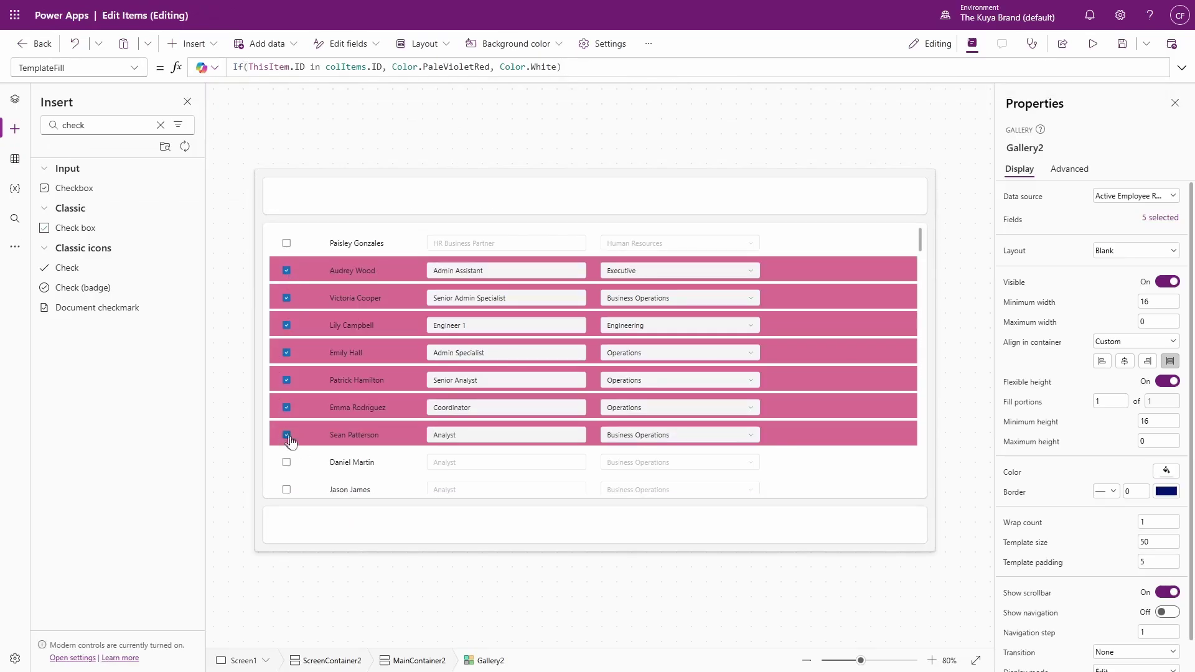
pyautogui.click(287, 464)
pyautogui.click(288, 464)
# Step: Uncheck the eighth, seventh, sixth and fifth gallery rows
pyautogui.click(286, 436)
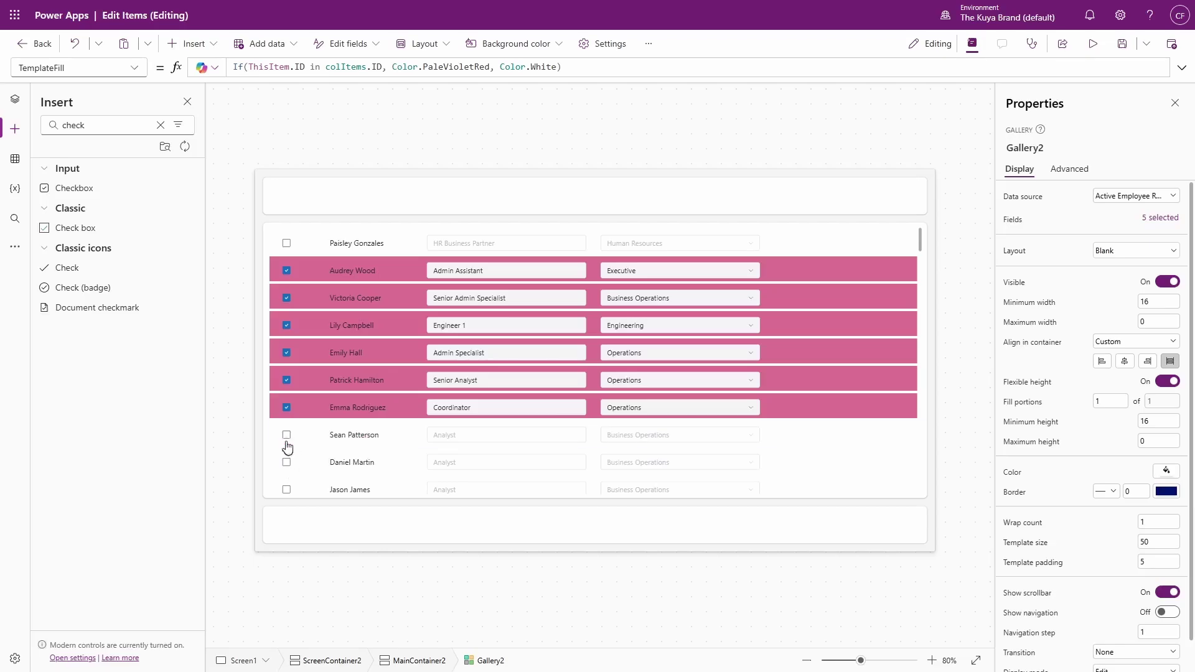
pyautogui.click(286, 408)
pyautogui.click(287, 381)
pyautogui.click(287, 354)
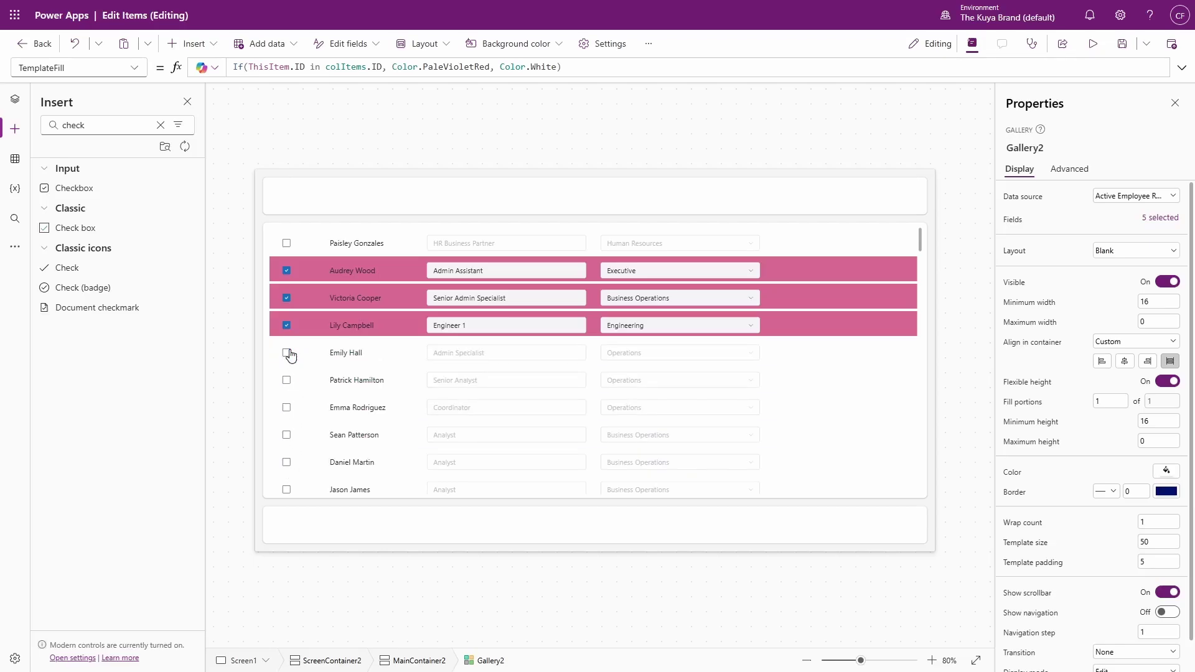
# Step: Toggle the checkboxes of the fifth and sixth gallery rows on and off to test the row highlighting
pyautogui.click(287, 354)
pyautogui.click(287, 354)
pyautogui.click(286, 380)
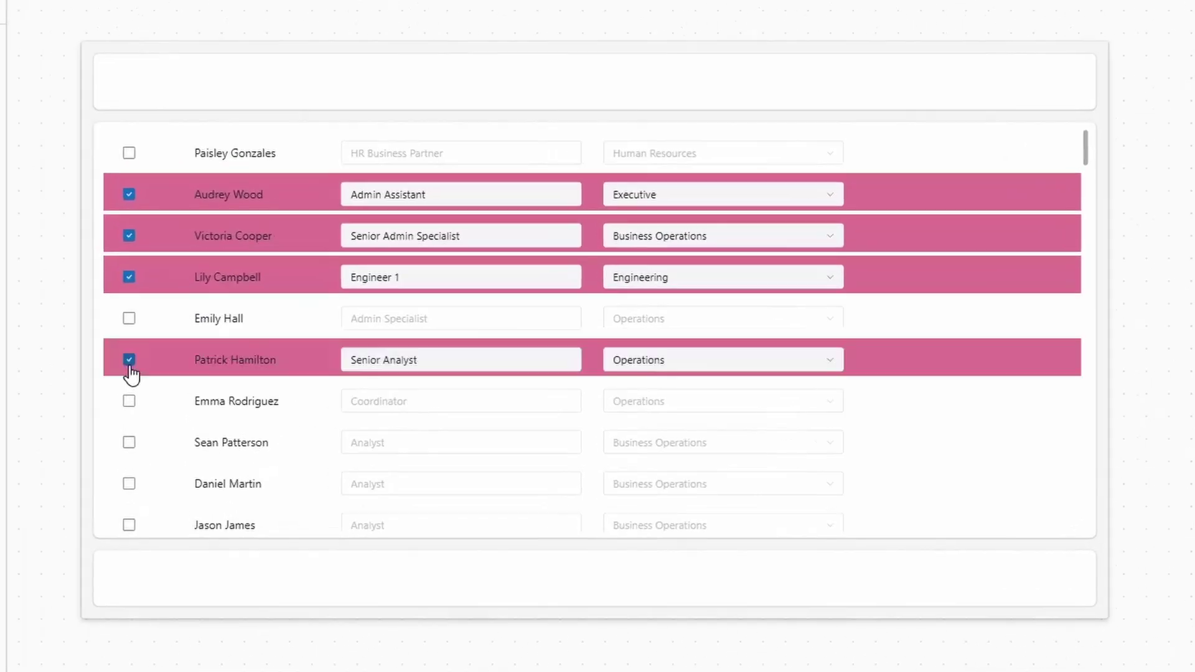
pyautogui.click(129, 373)
pyautogui.click(129, 373)
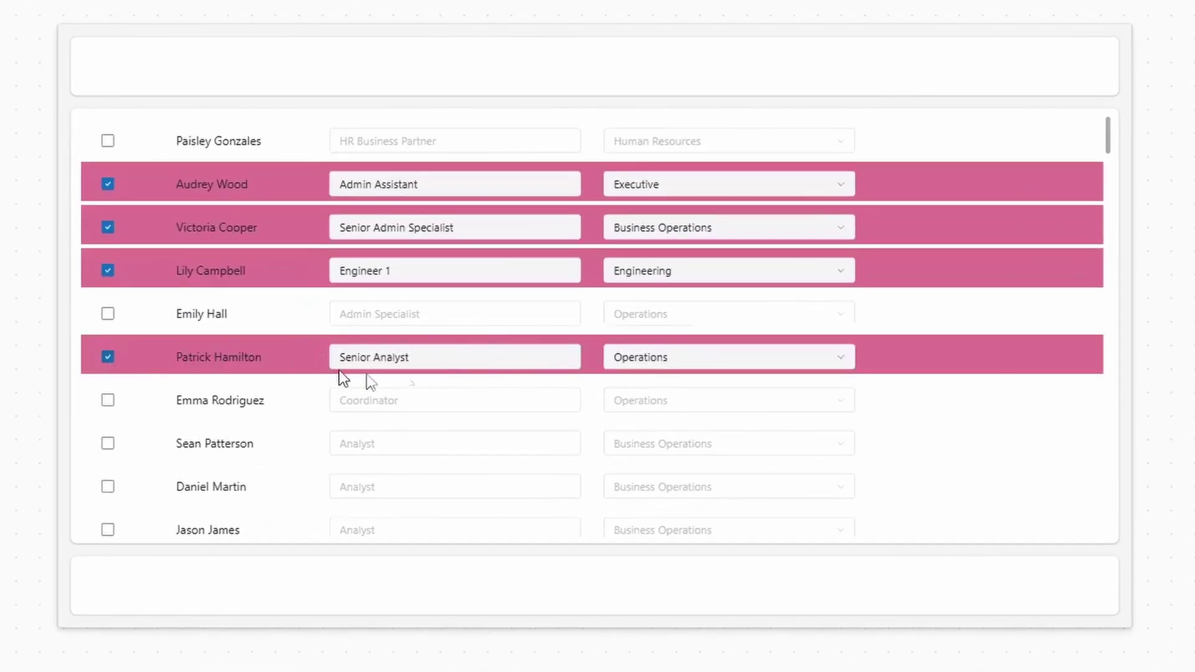
pyautogui.click(109, 361)
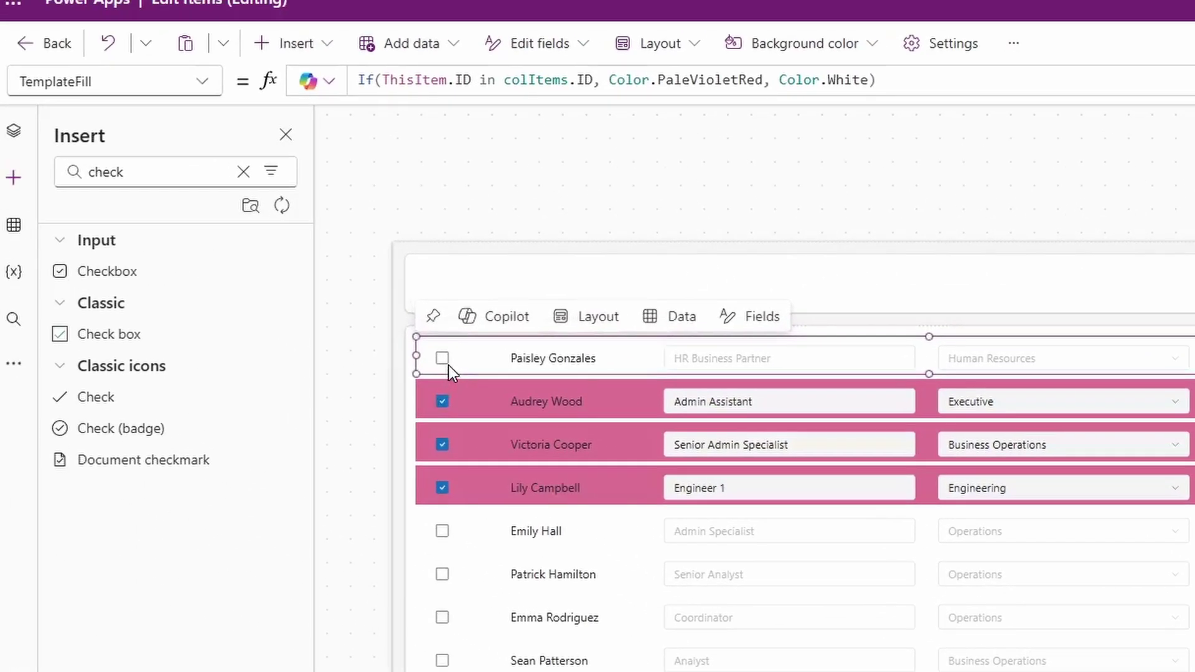
# Step: Extend the first gallery checkbox's OnUncheck formula with ;Reset(TextInput4);Reset(modernDropdown4) after the RemoveIf call
pyautogui.click(447, 361)
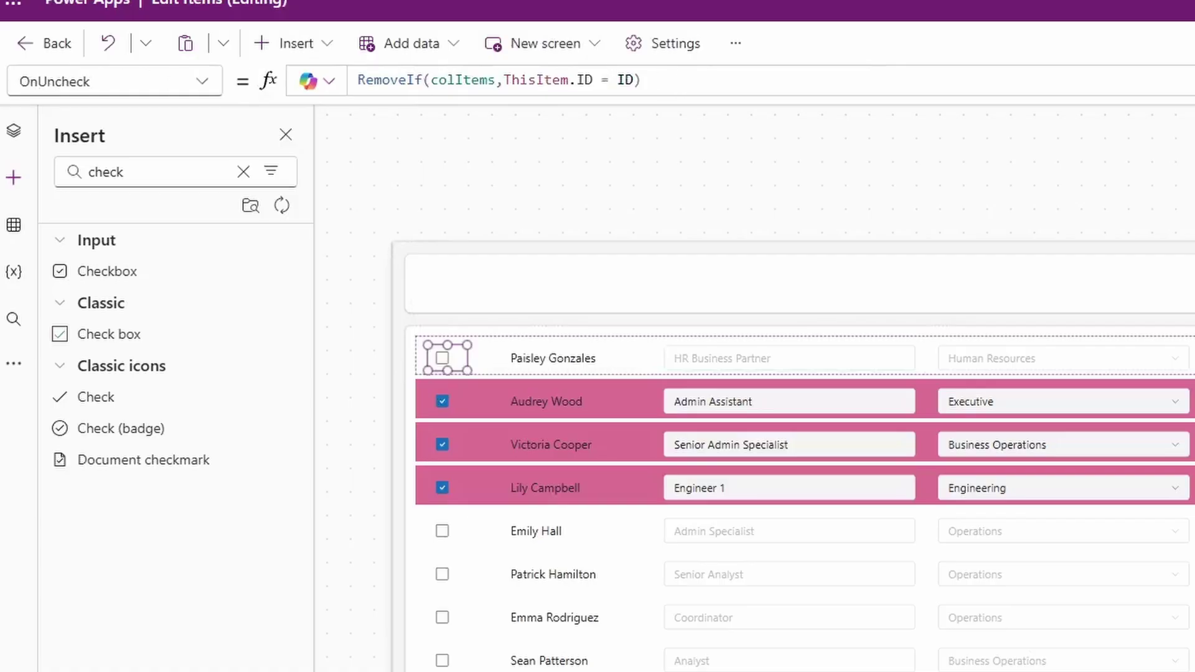
pyautogui.click(641, 80)
pyautogui.write(';res')
pyautogui.press('Tab')
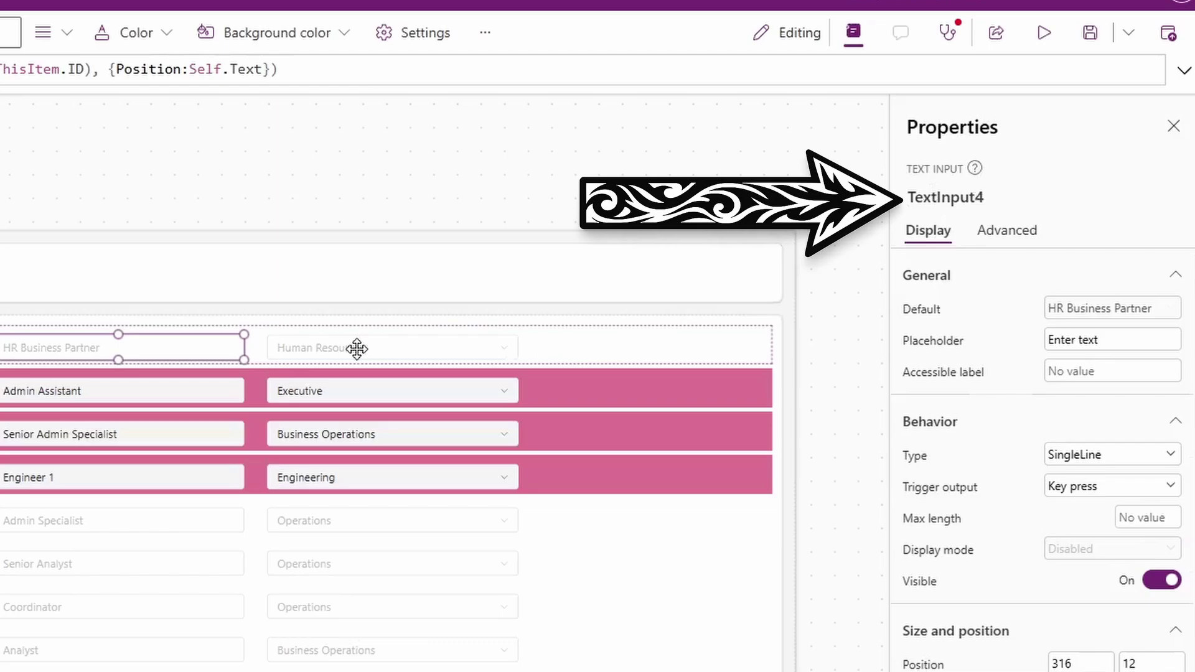
pyautogui.click(355, 347)
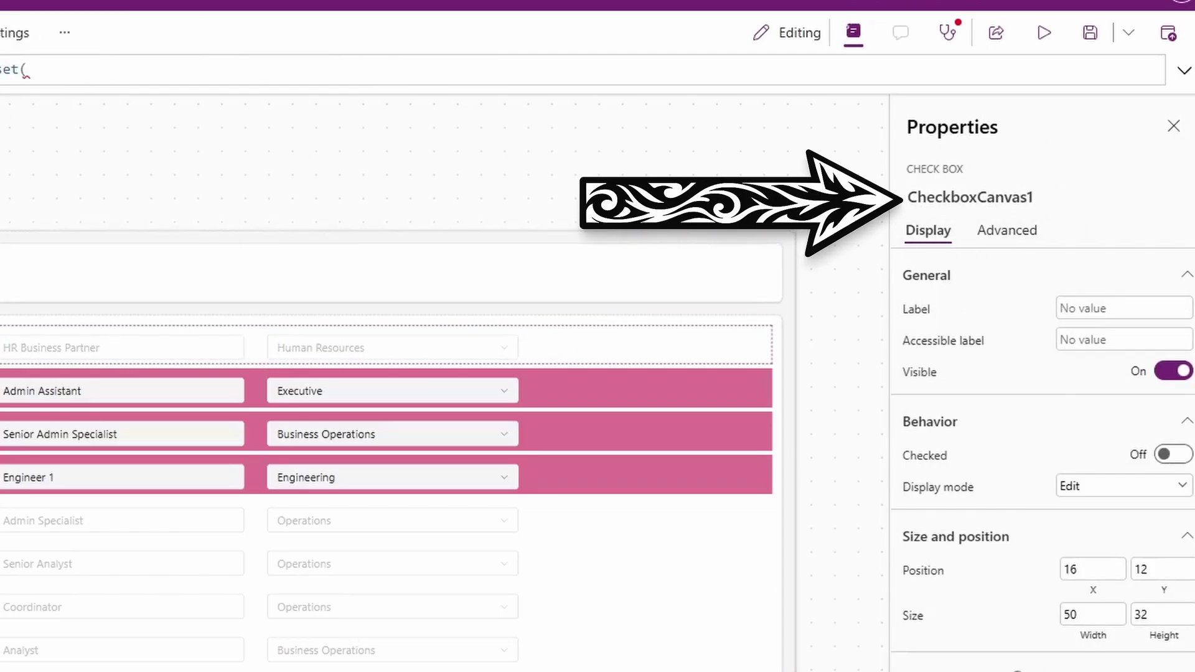
pyautogui.write('text')
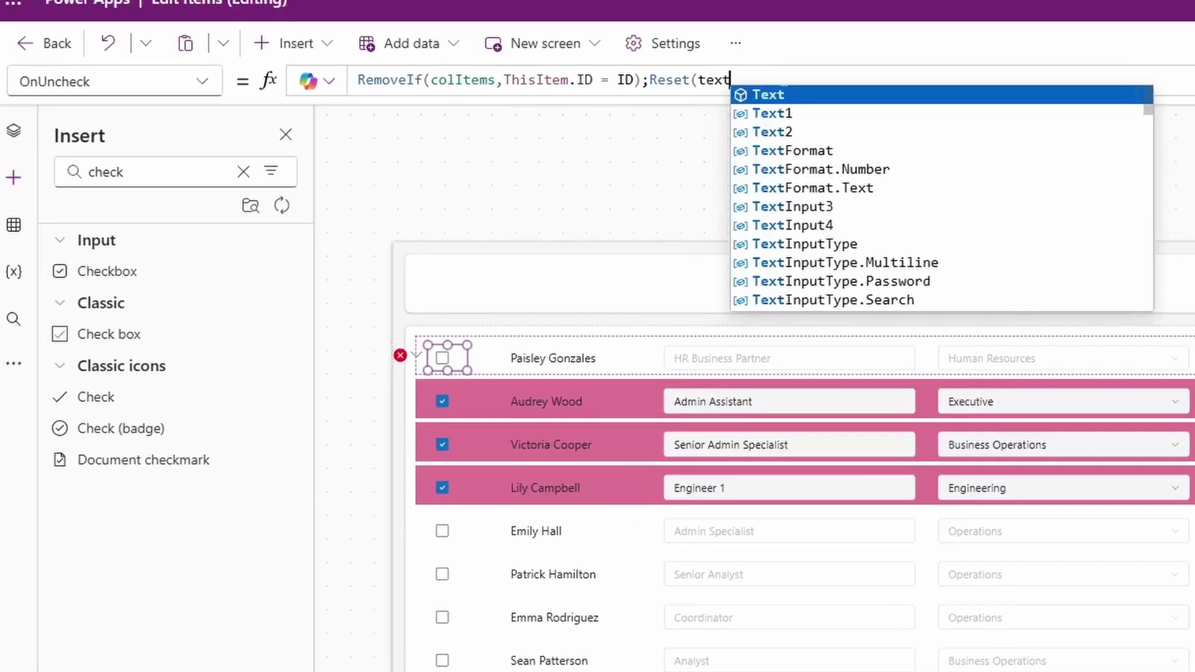
pyautogui.write('Input4);reset(mod')
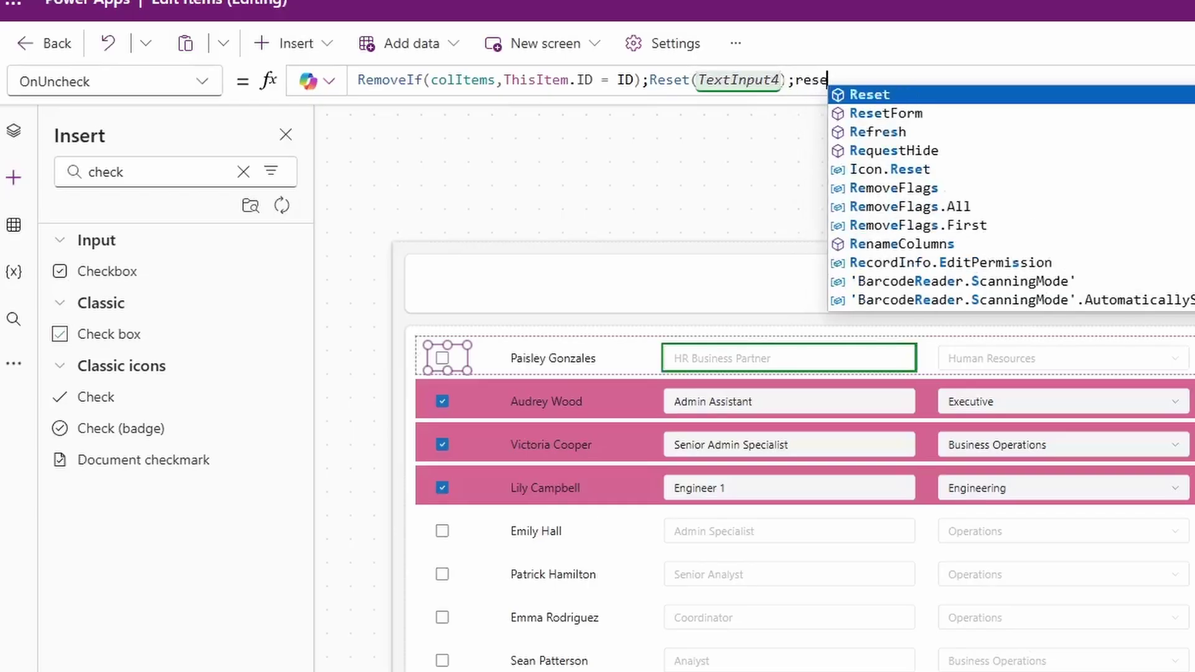
pyautogui.press('Down')
pyautogui.press('Tab')
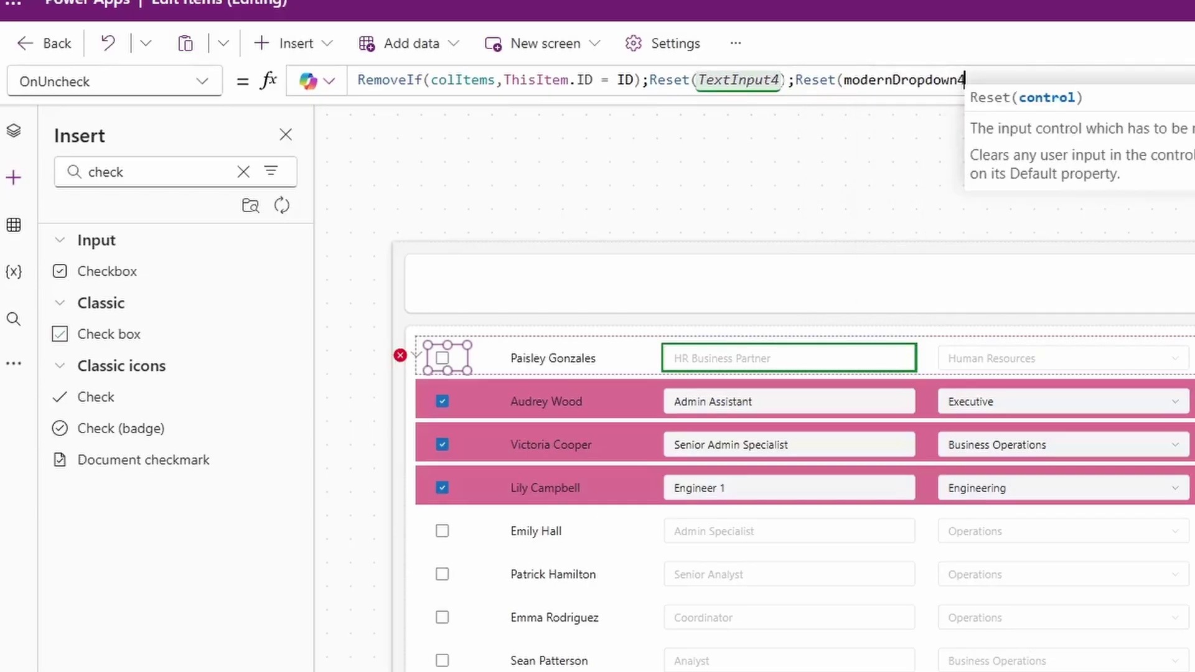
pyautogui.write(')')
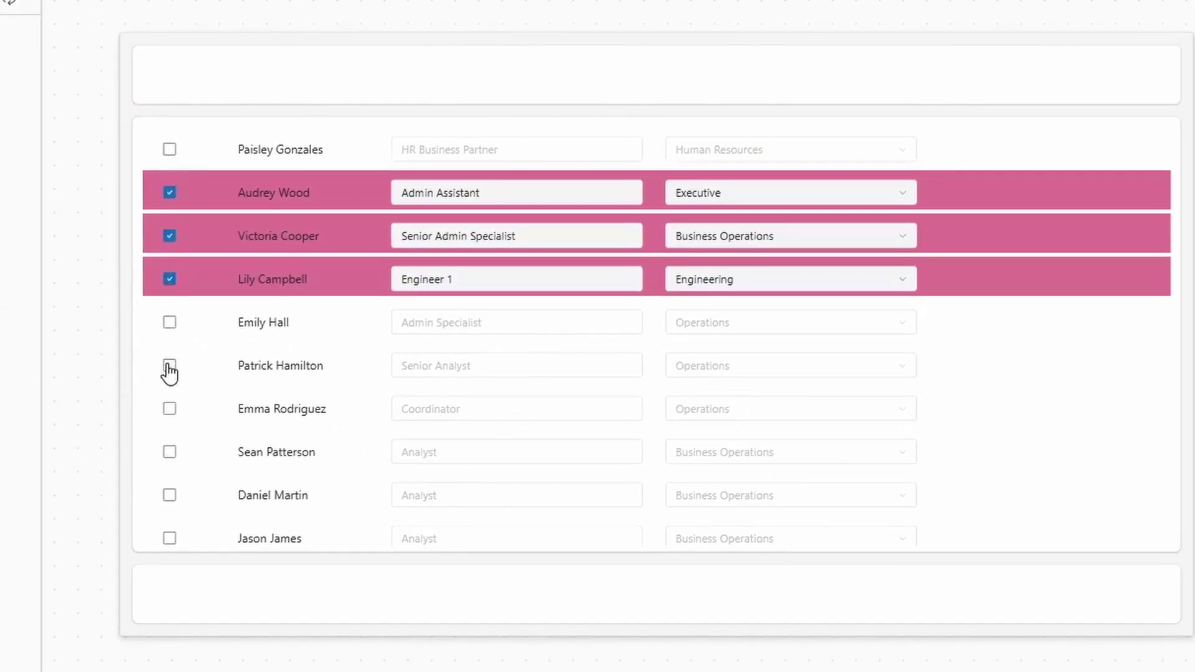
# Step: Test the reset by checking and unchecking the sixth row, and by deleting "Senior" from the third row's position and unchecking that row
pyautogui.click(169, 366)
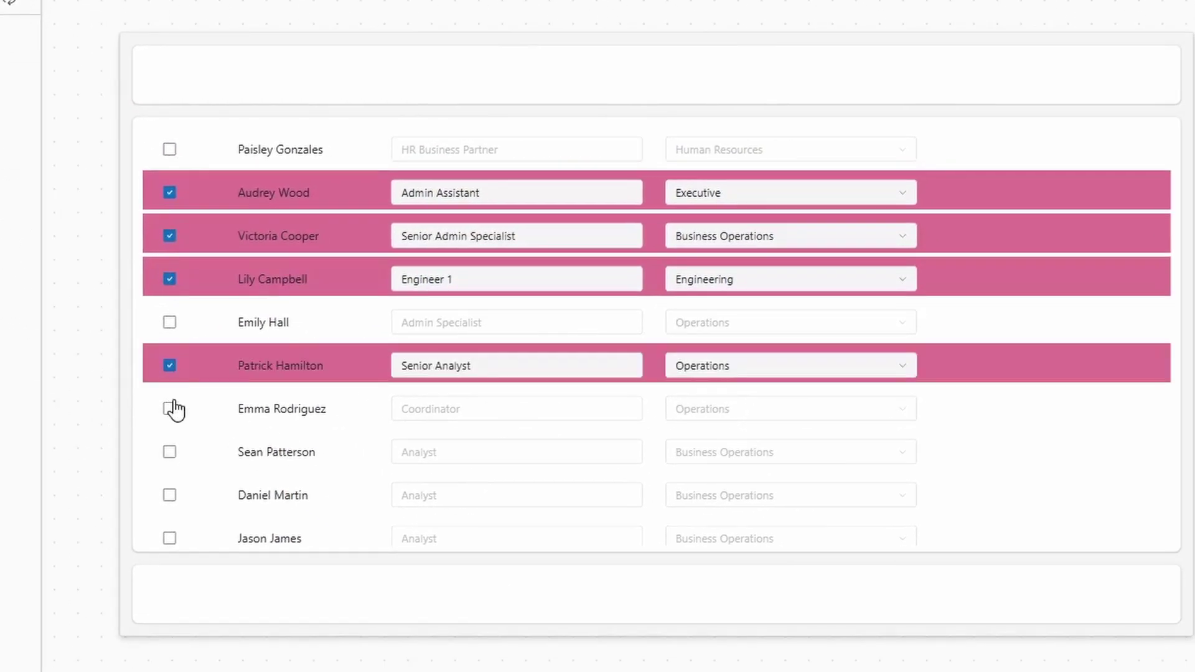
pyautogui.click(170, 367)
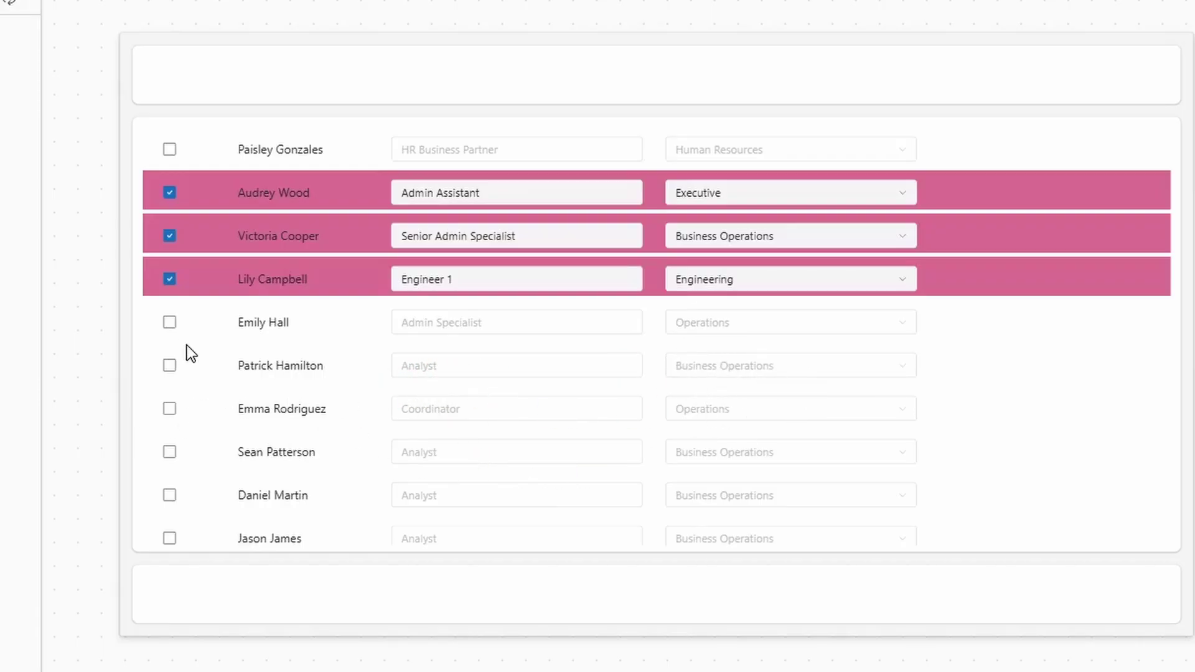
pyautogui.doubleClick(415, 236)
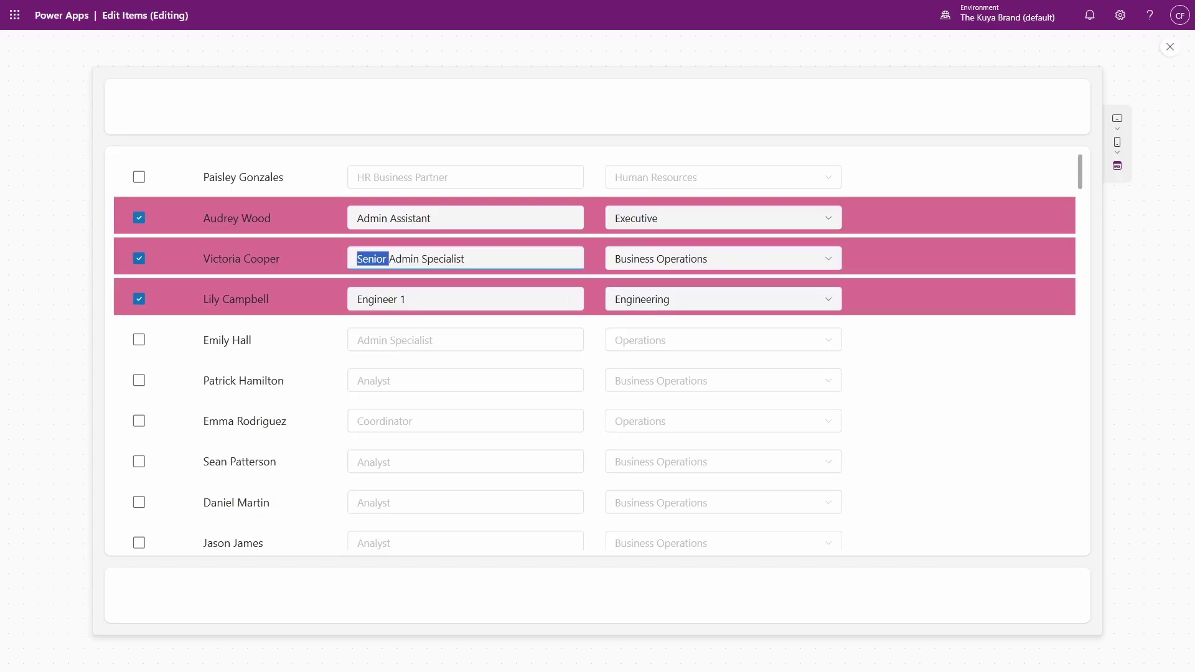
pyautogui.press('BackSpace')
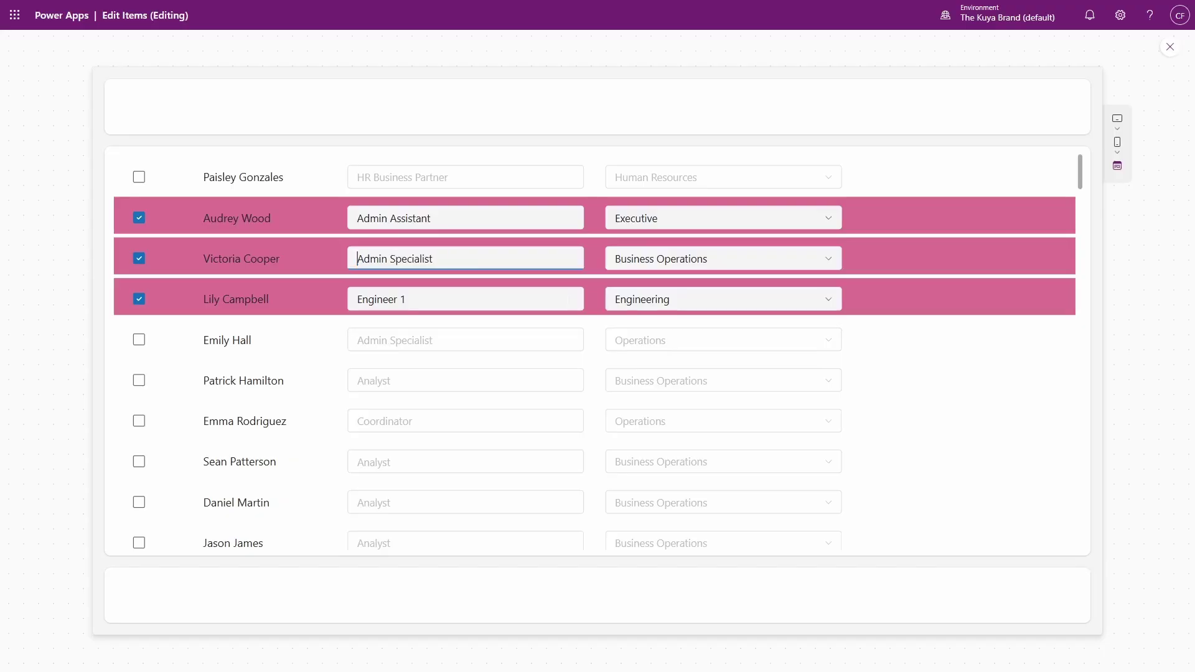
pyautogui.click(139, 259)
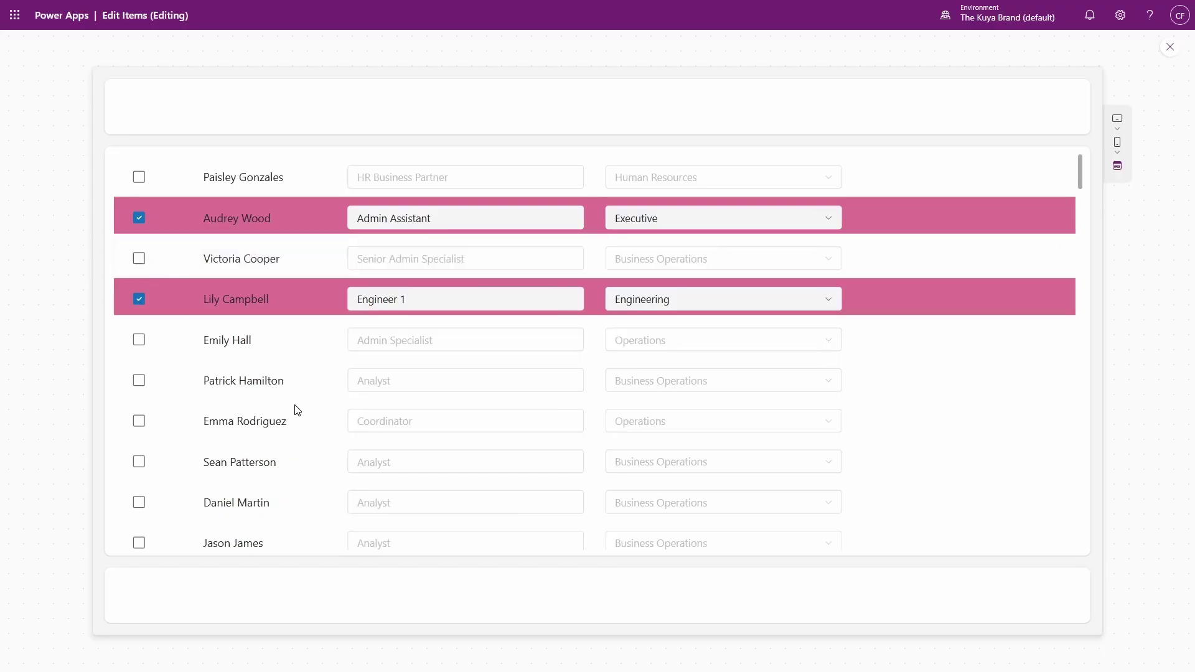